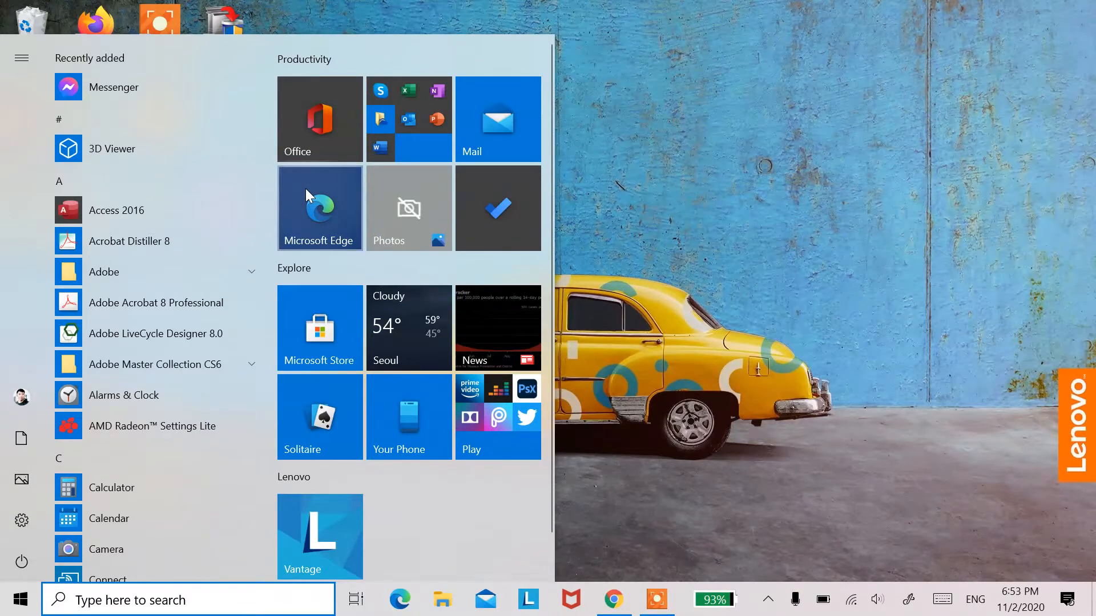
# Step: Launch Word, open the recent document "Microsoft Word 2016 oifcef" and close it again
pyautogui.click(379, 135)
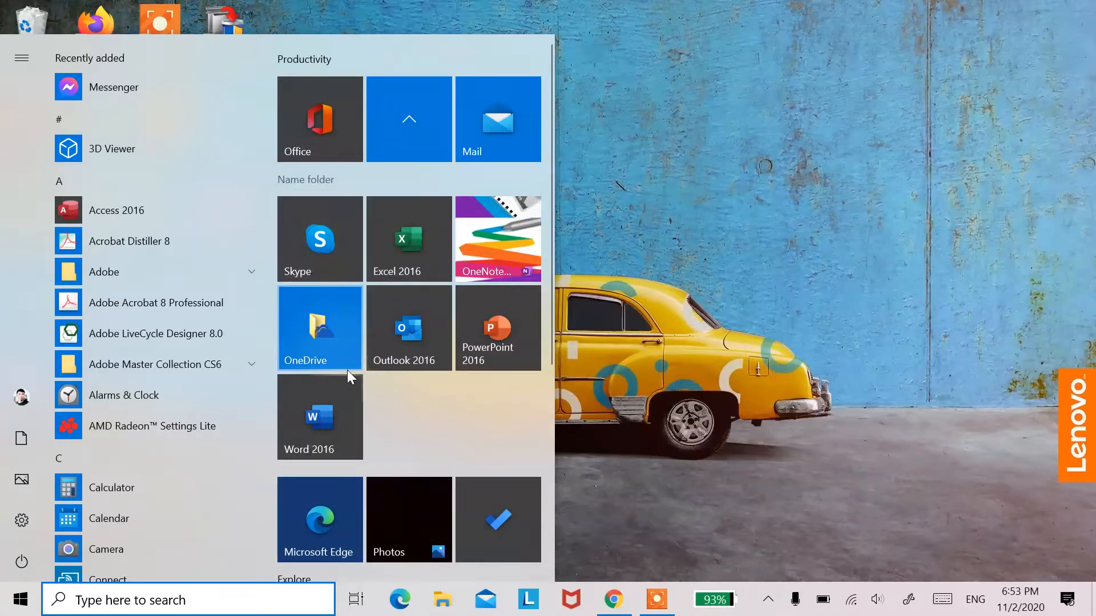
pyautogui.click(323, 429)
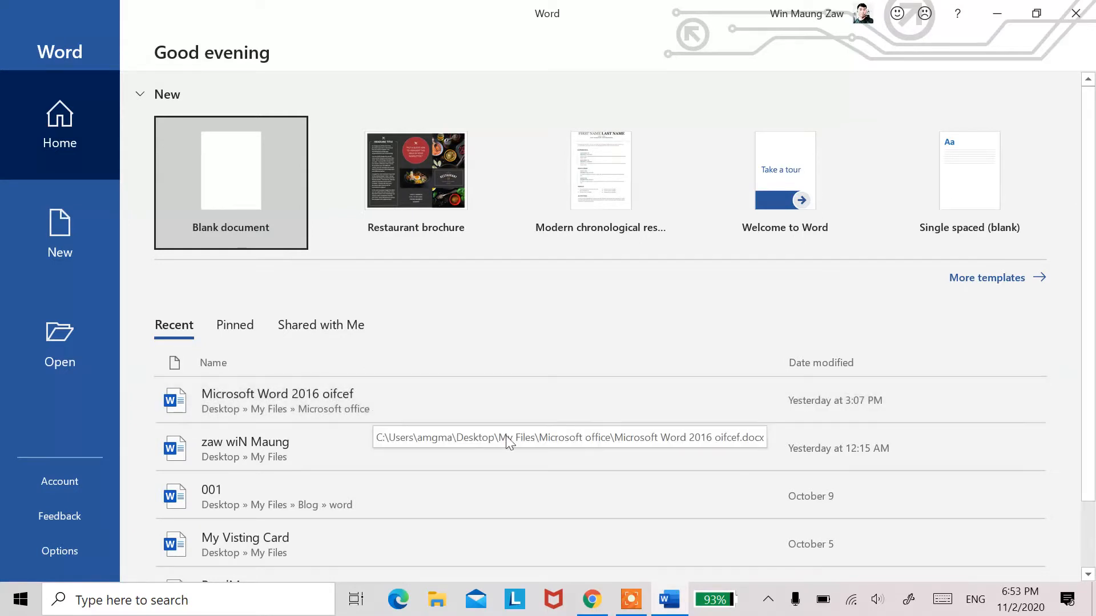
pyautogui.click(410, 400)
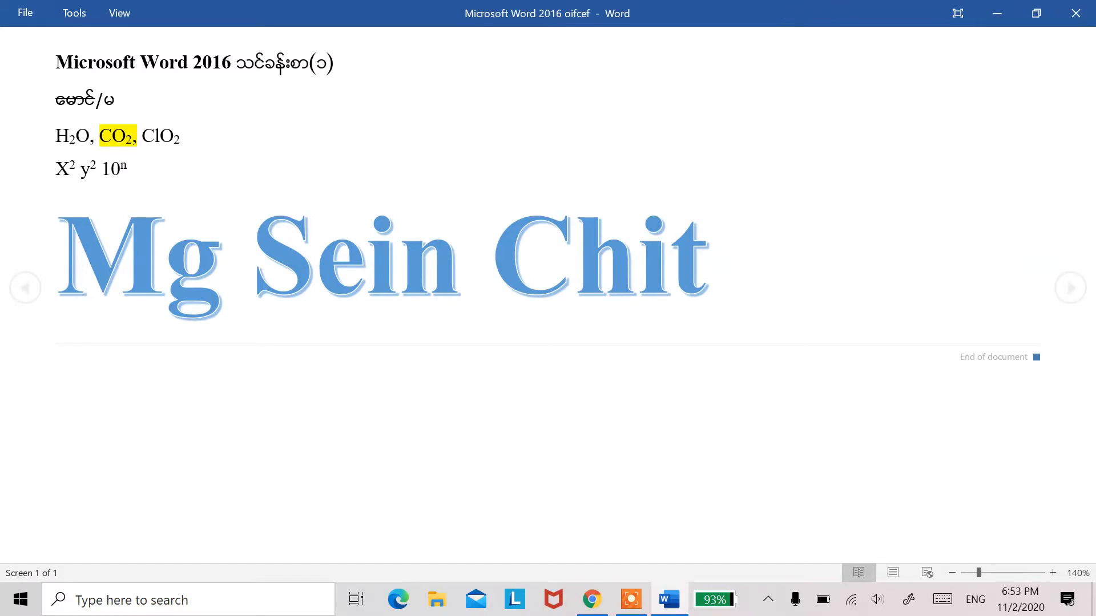
pyautogui.click(1076, 13)
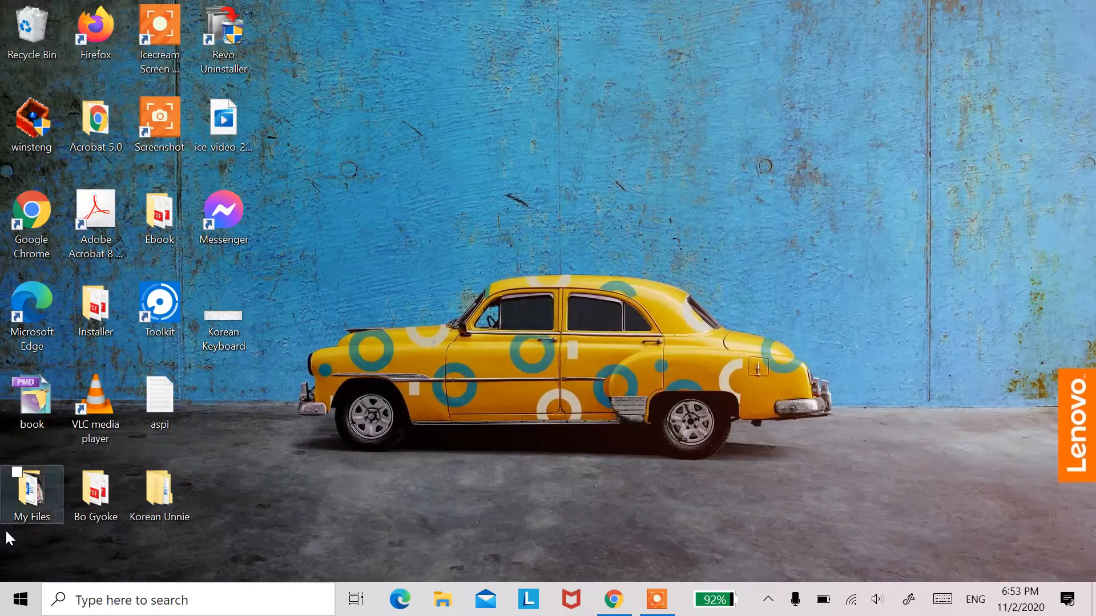
# Step: Launch Word again and open the recent résumé document stored in Desktop » My Files
pyautogui.click(20, 599)
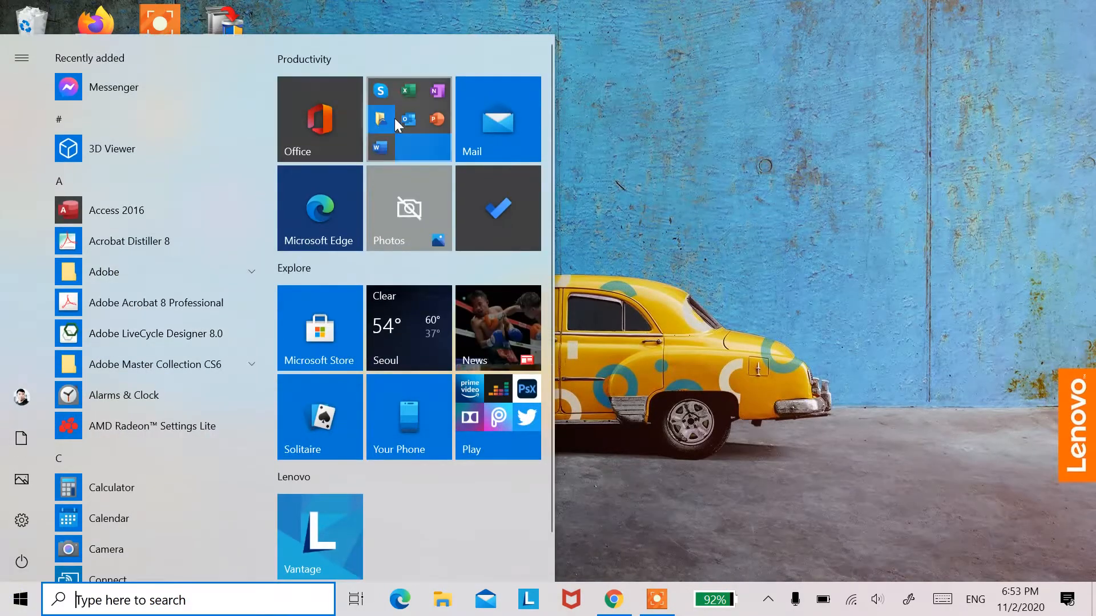
pyautogui.click(409, 118)
pyautogui.click(312, 429)
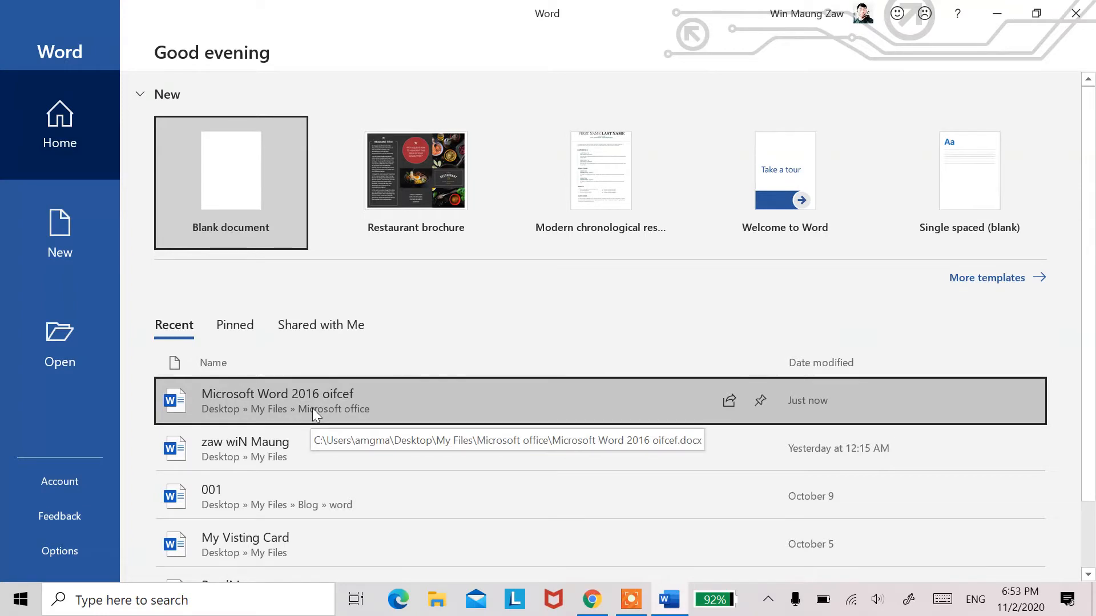
pyautogui.click(297, 452)
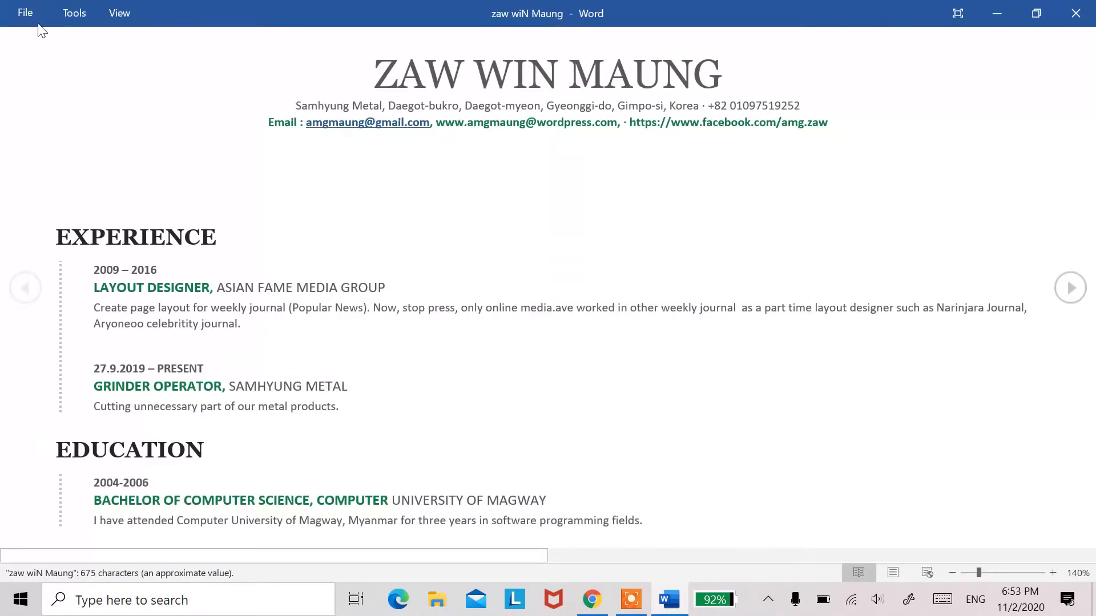
# Step: Try full-screen reading on the résumé, exit it and display the document in Print Layout view
pyautogui.click(957, 13)
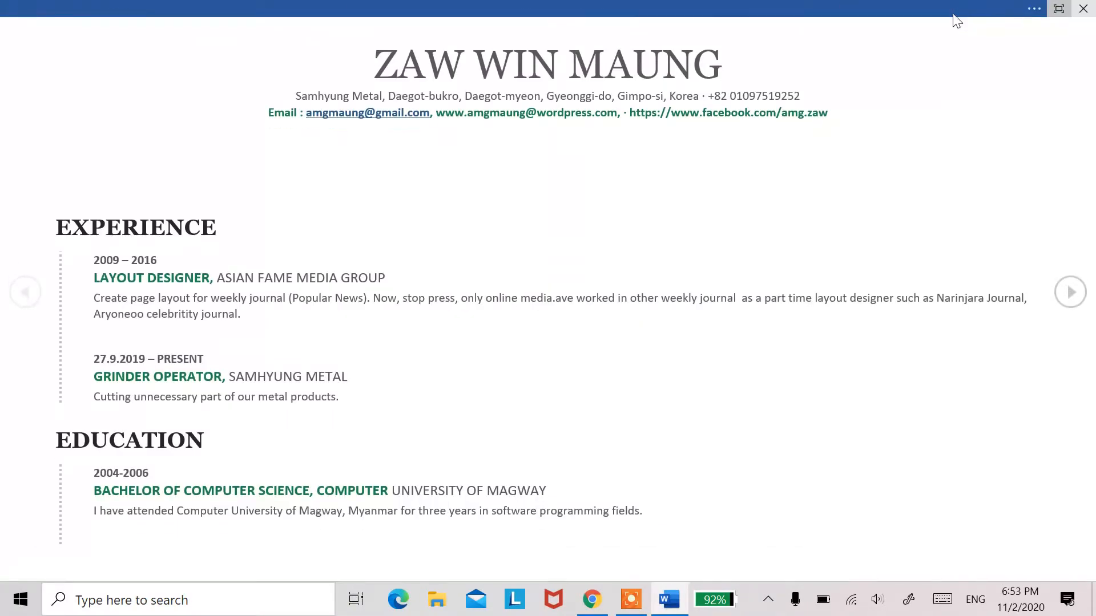
pyautogui.click(1060, 9)
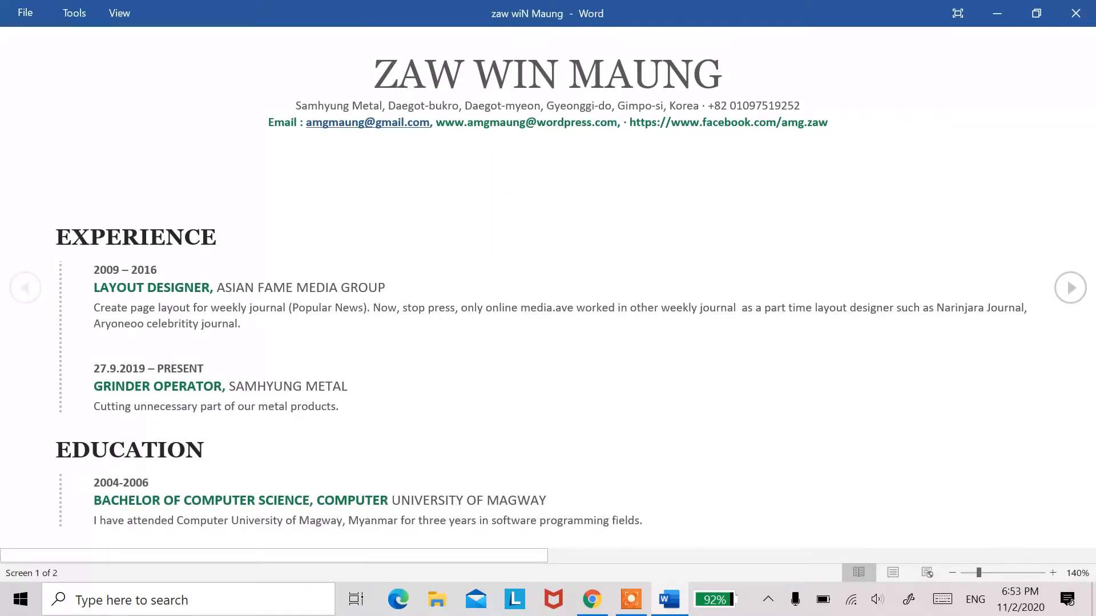
pyautogui.click(895, 572)
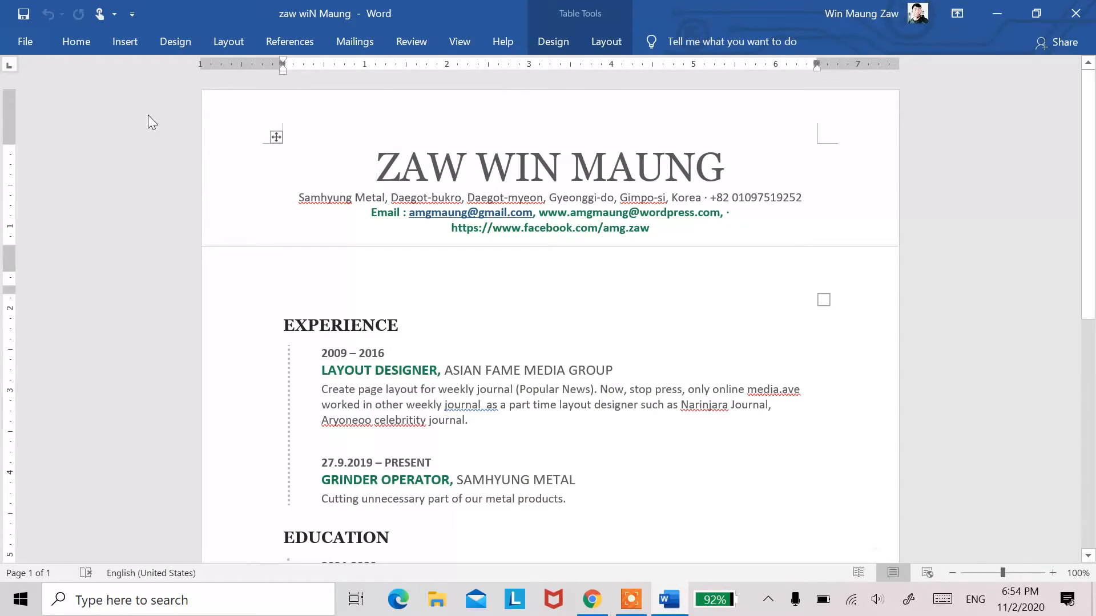
# Step: Close the résumé and open the recent document "Microsoft Word 2016 oifcef" in the same Word window
pyautogui.click(27, 41)
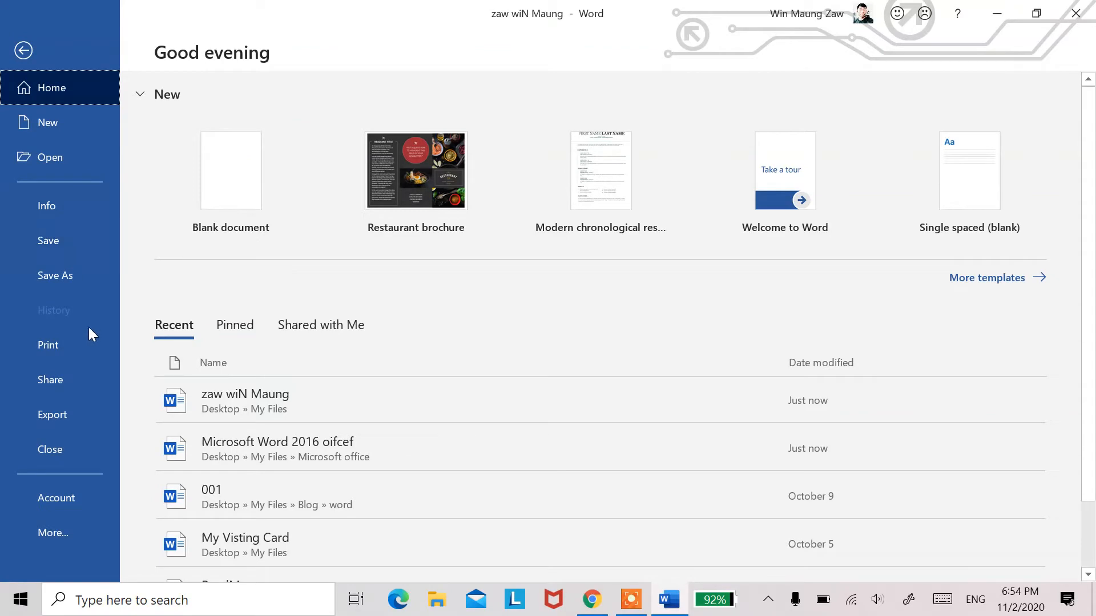
pyautogui.click(48, 448)
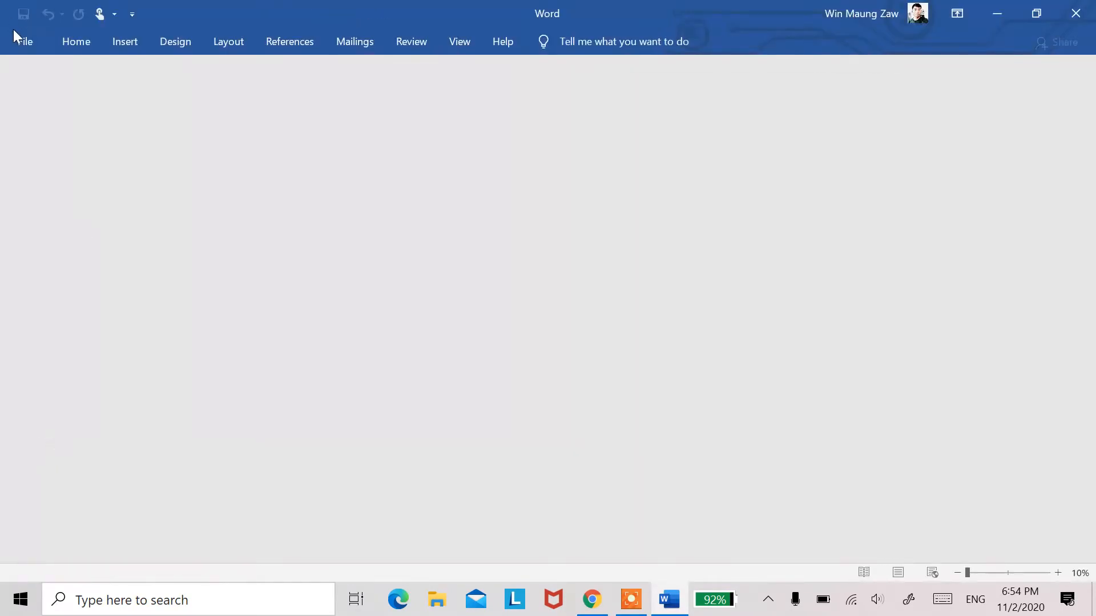
pyautogui.click(22, 40)
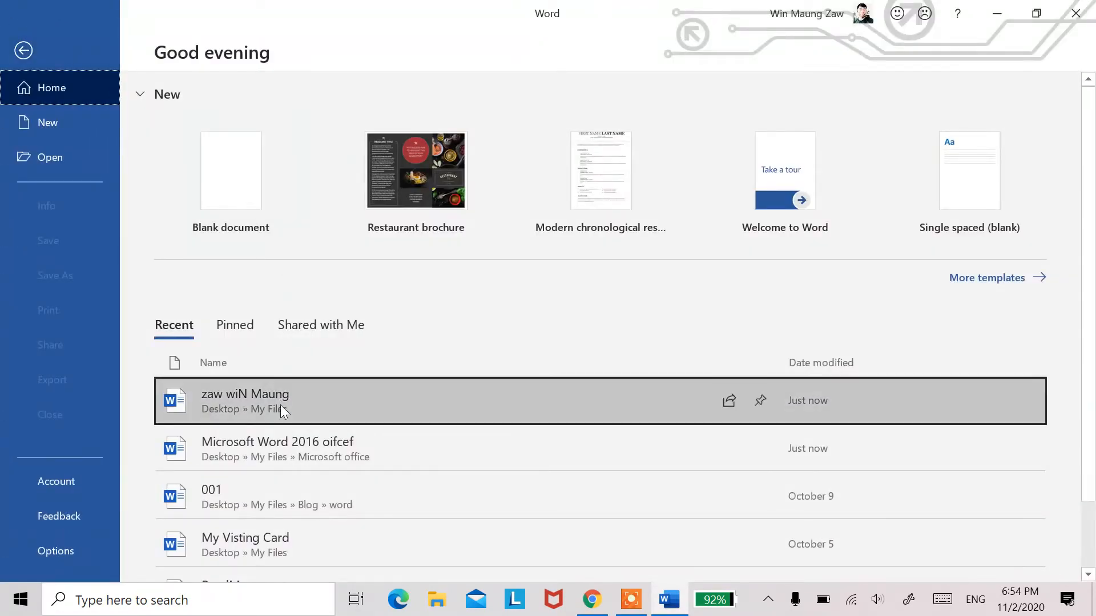
pyautogui.click(297, 443)
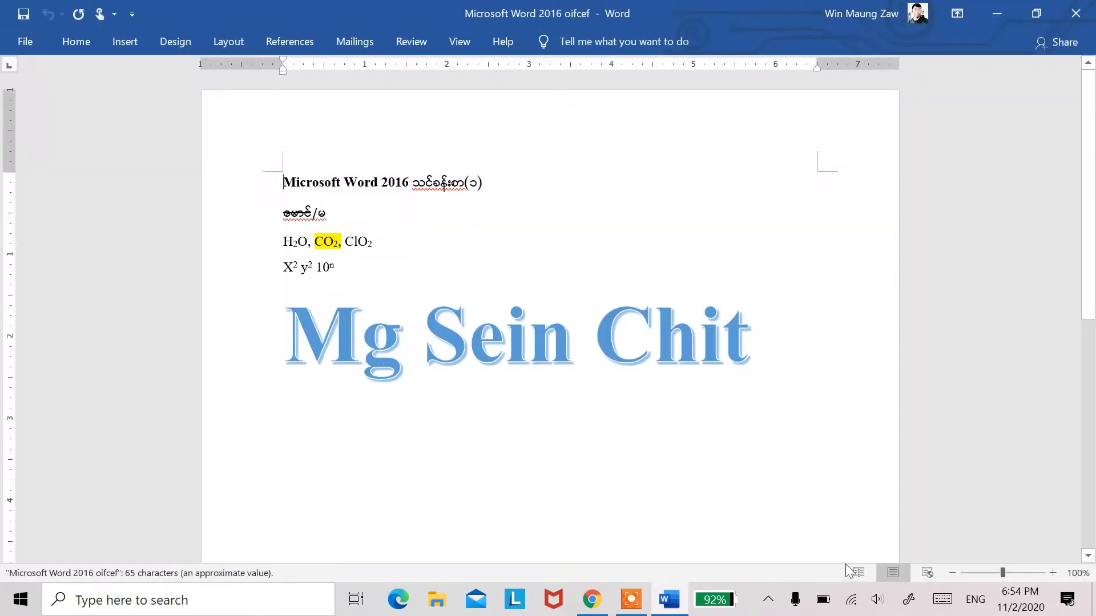
# Step: Preview the document in Web Layout and Read Mode, returning it to Print Layout view
pyautogui.click(927, 573)
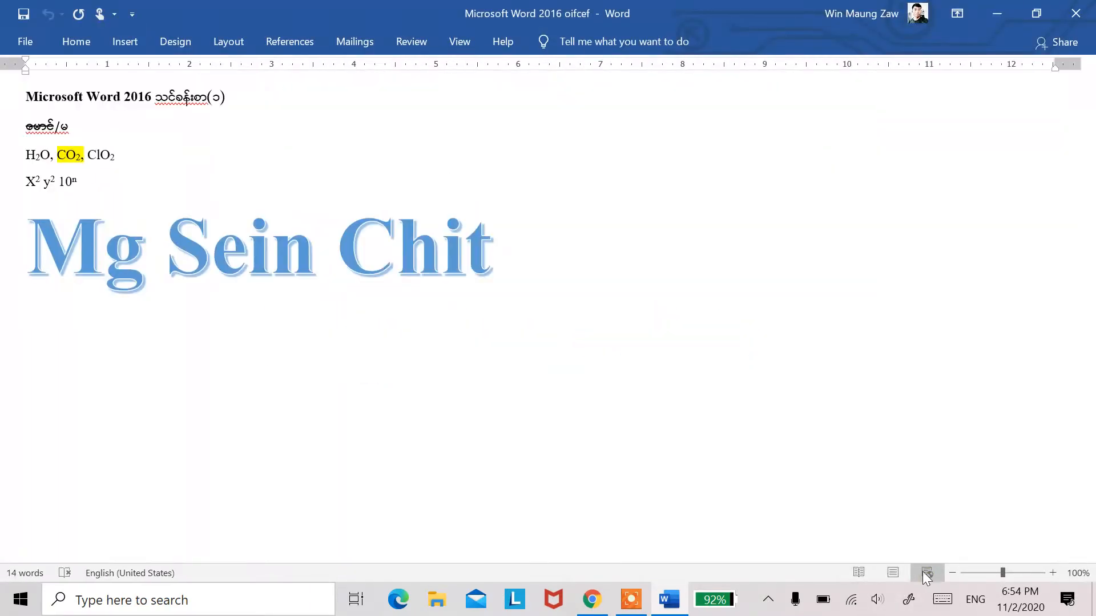
pyautogui.click(895, 573)
pyautogui.click(858, 573)
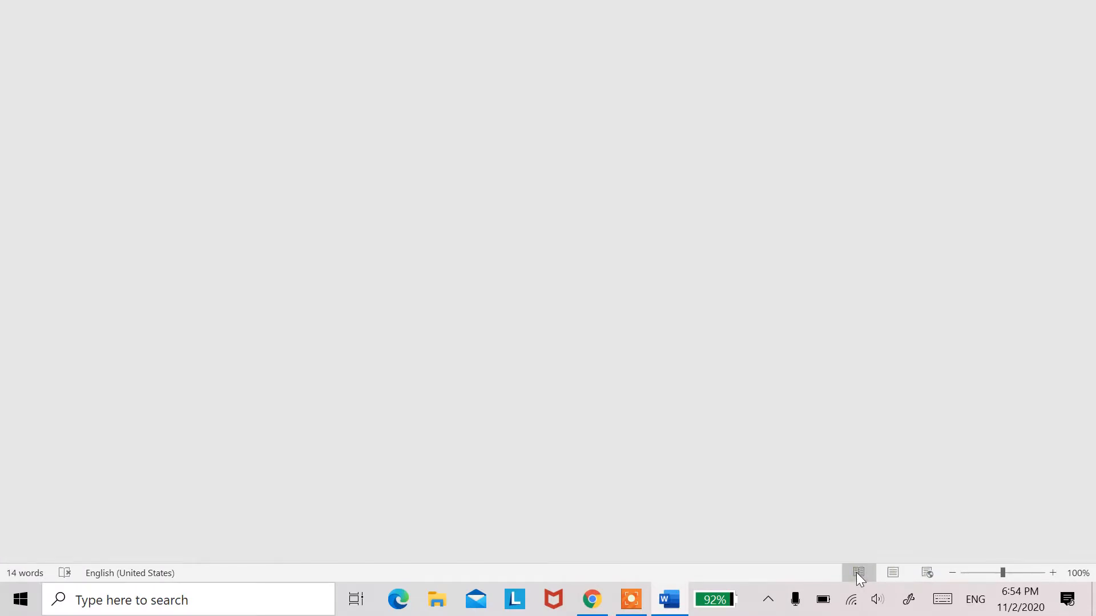
pyautogui.click(893, 573)
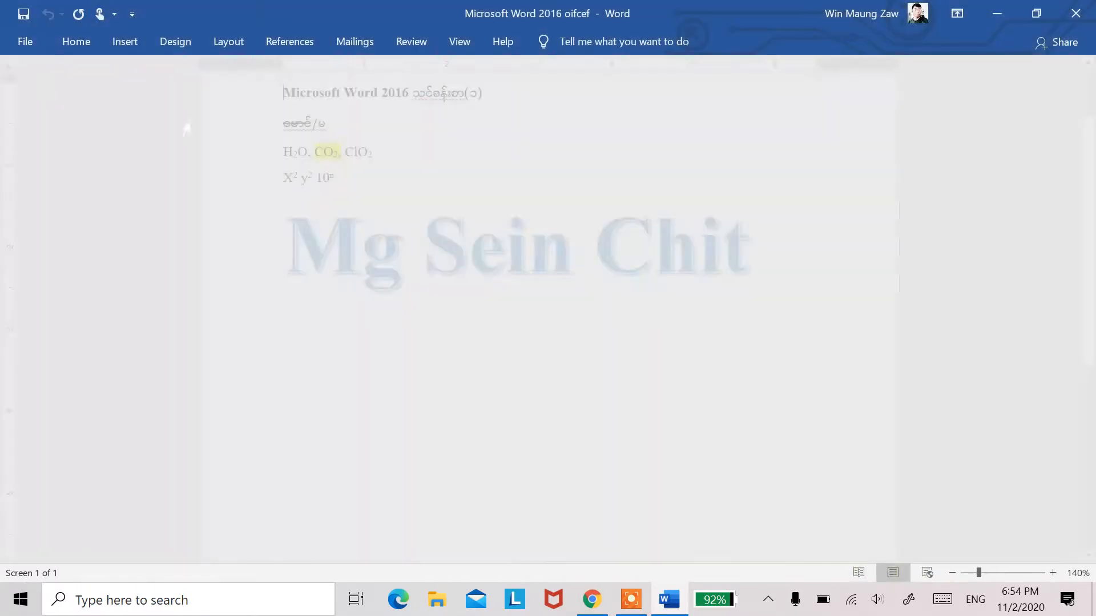
pyautogui.scroll(2, 142, 100)
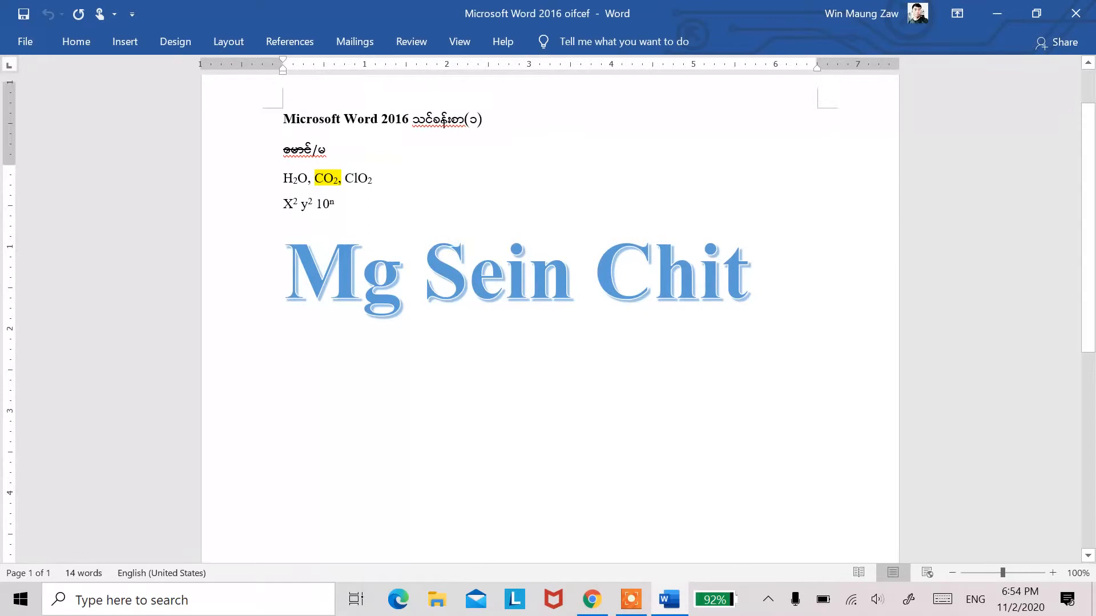
# Step: Display the Home commands on the ribbon, collapse the ribbon and display the Home commands again
pyautogui.click(75, 44)
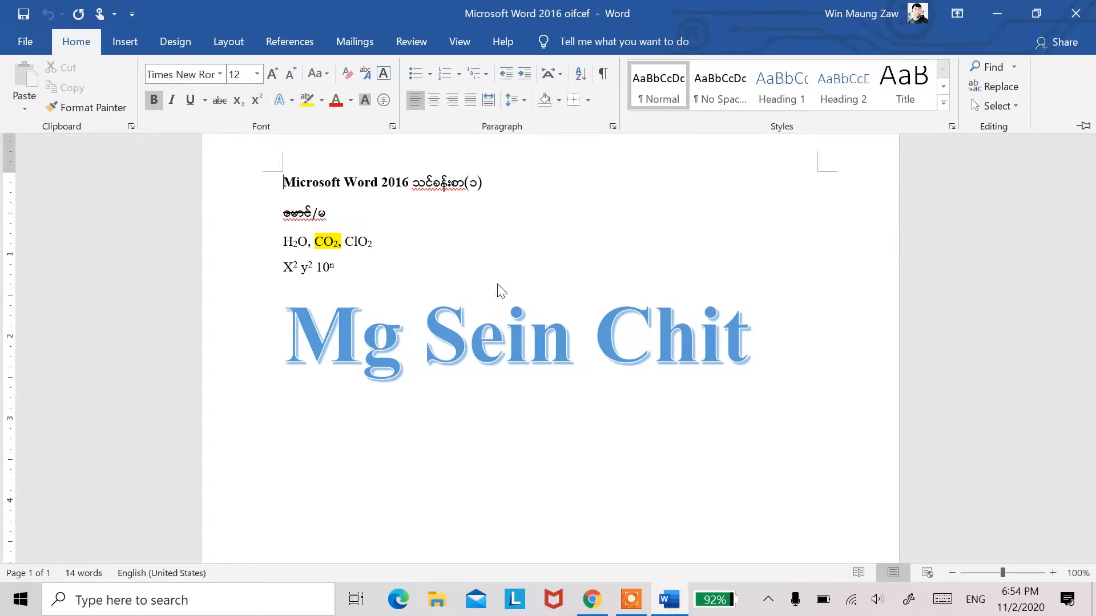
pyautogui.press('Home')
pyautogui.hotkey('ctrl', 'F1')
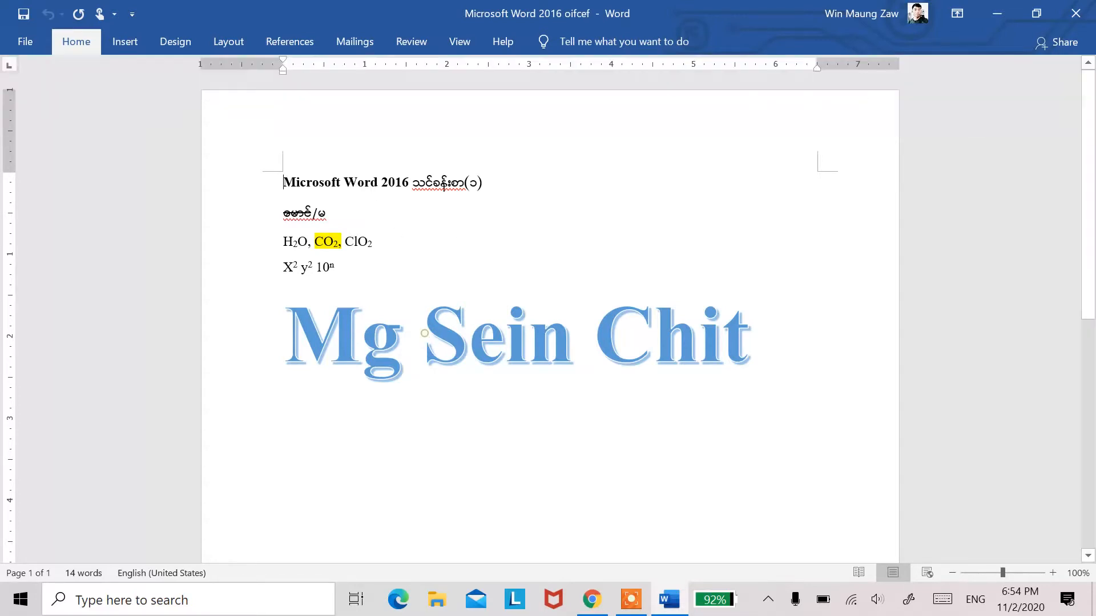
pyautogui.click(63, 44)
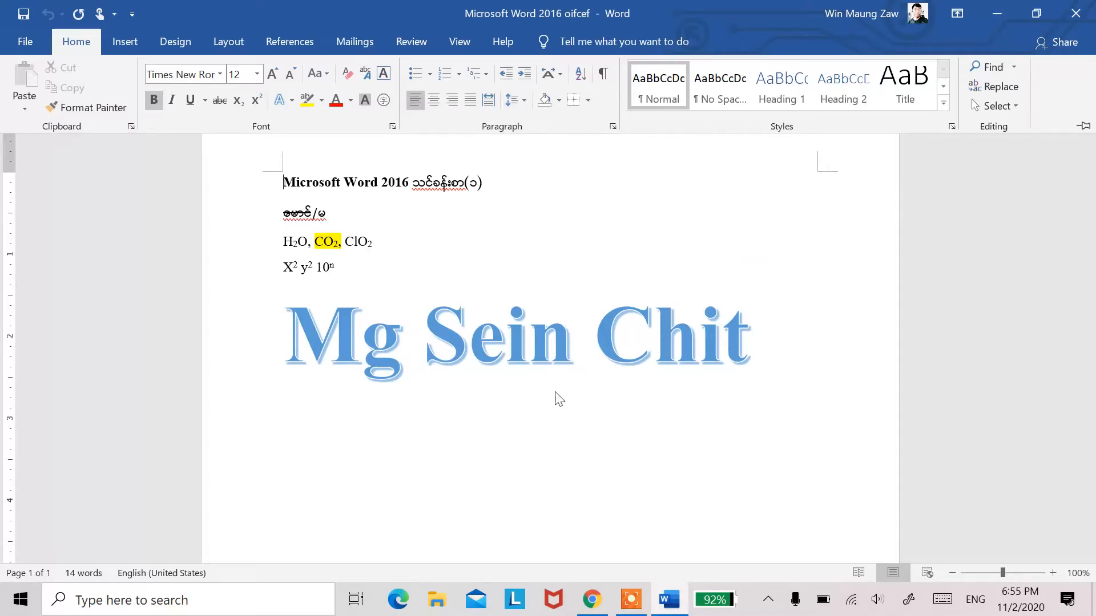
# Step: Switch to Chrome and search Google for "the best movies of all time" in the open new-tab page
pyautogui.click(592, 600)
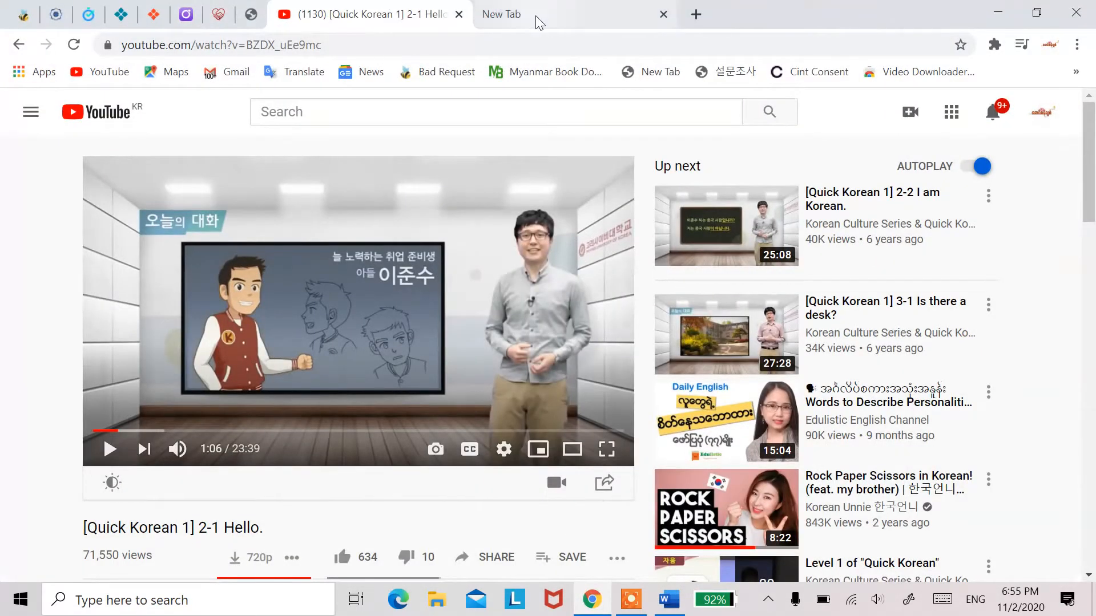
pyautogui.click(508, 16)
pyautogui.click(565, 359)
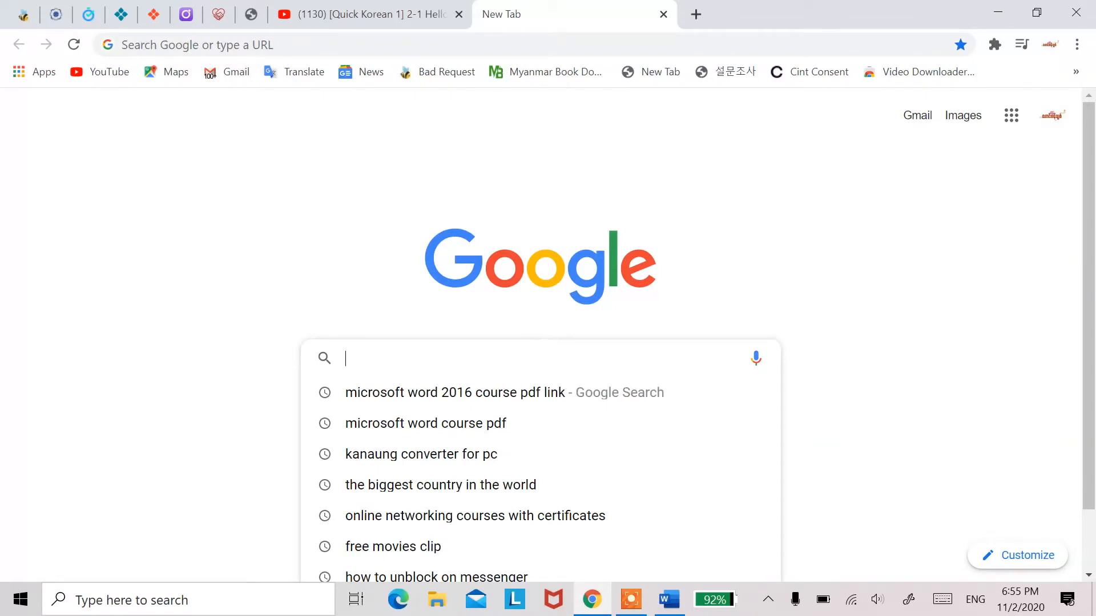
pyautogui.scroll(-1, 542, 360)
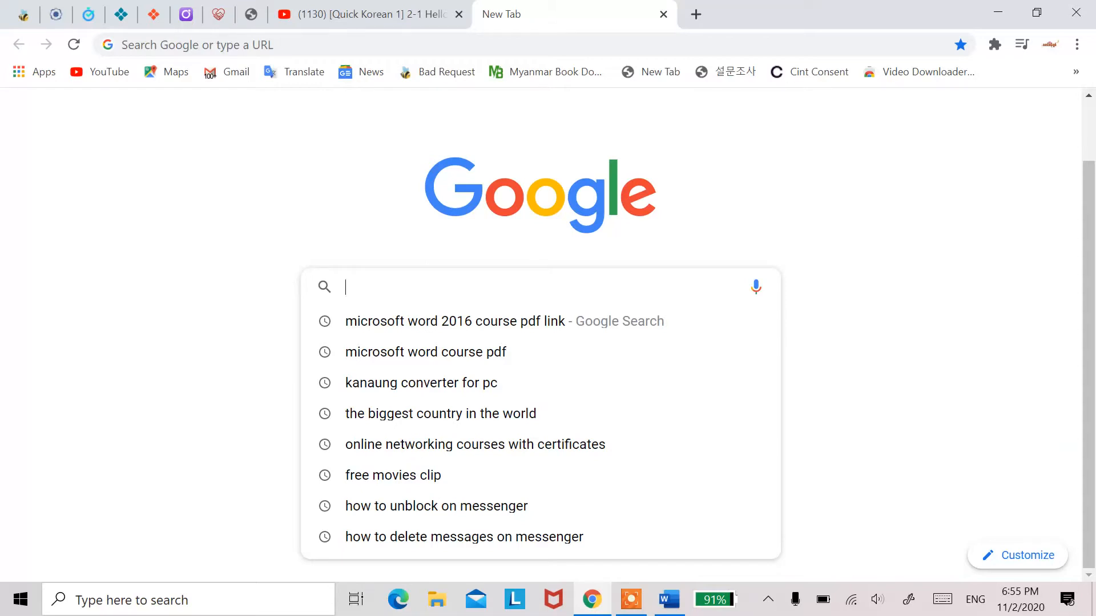
pyautogui.write('Tghe')
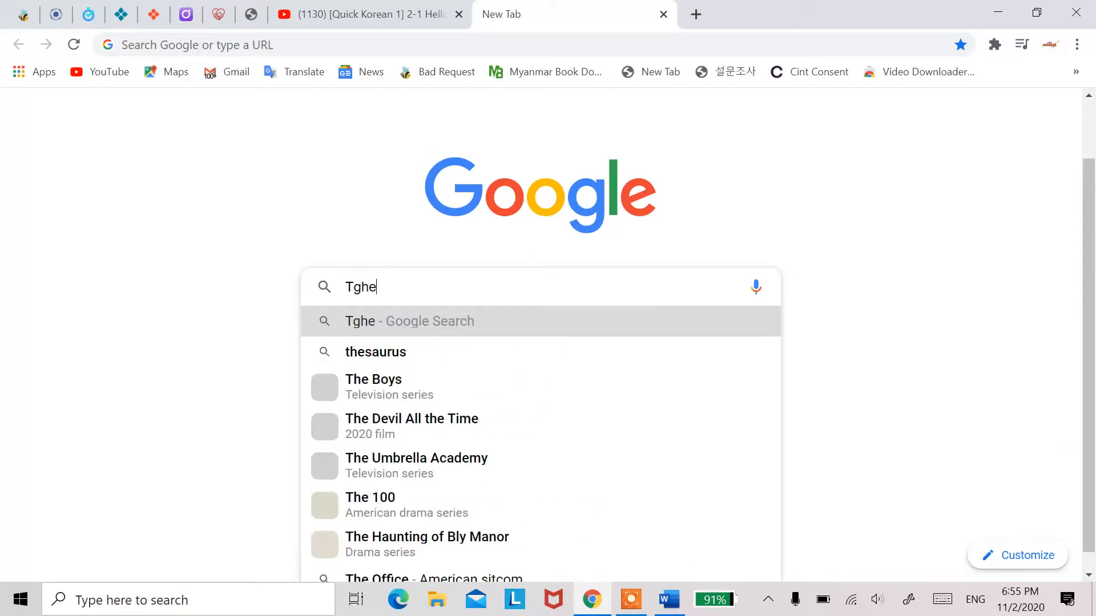
pyautogui.press('BackSpace')
pyautogui.press('BackSpace')
pyautogui.press('BackSpace')
pyautogui.press('BackSpace')
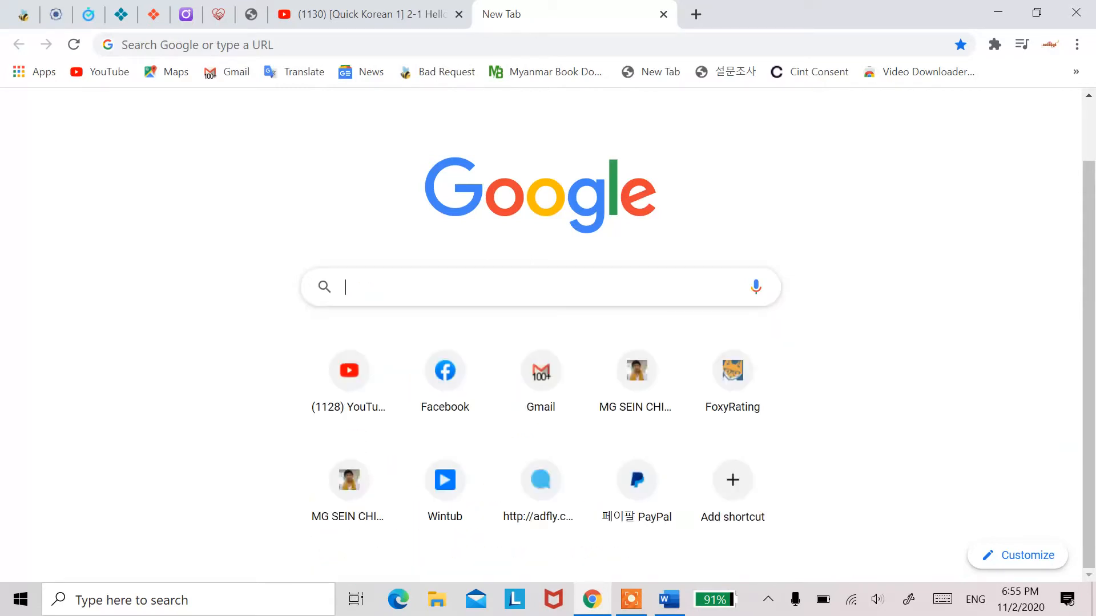
pyautogui.write('The be')
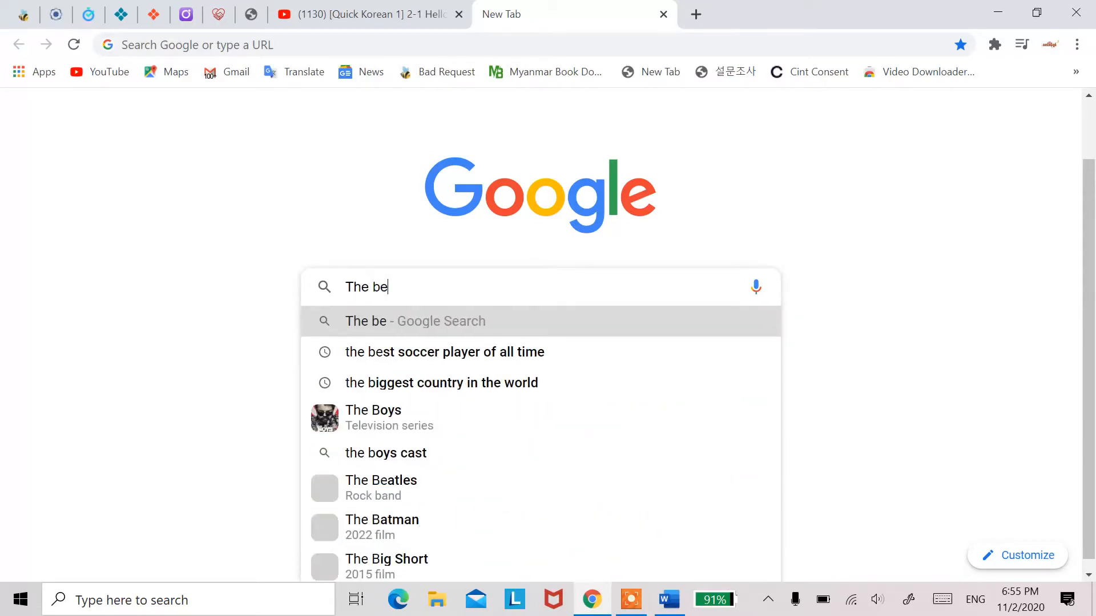
pyautogui.write('st mo')
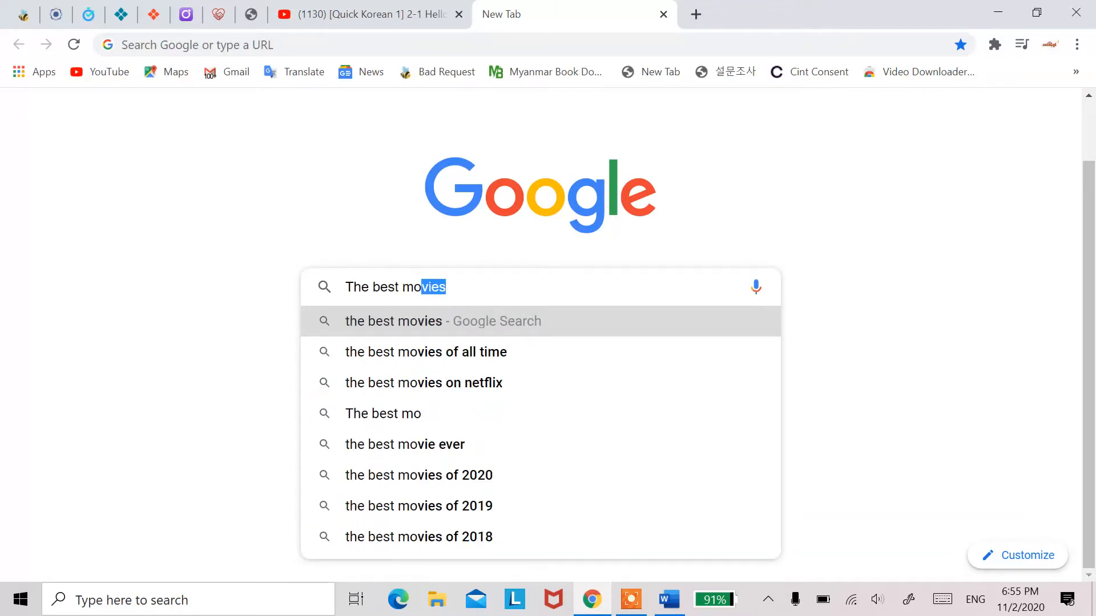
pyautogui.write('vie')
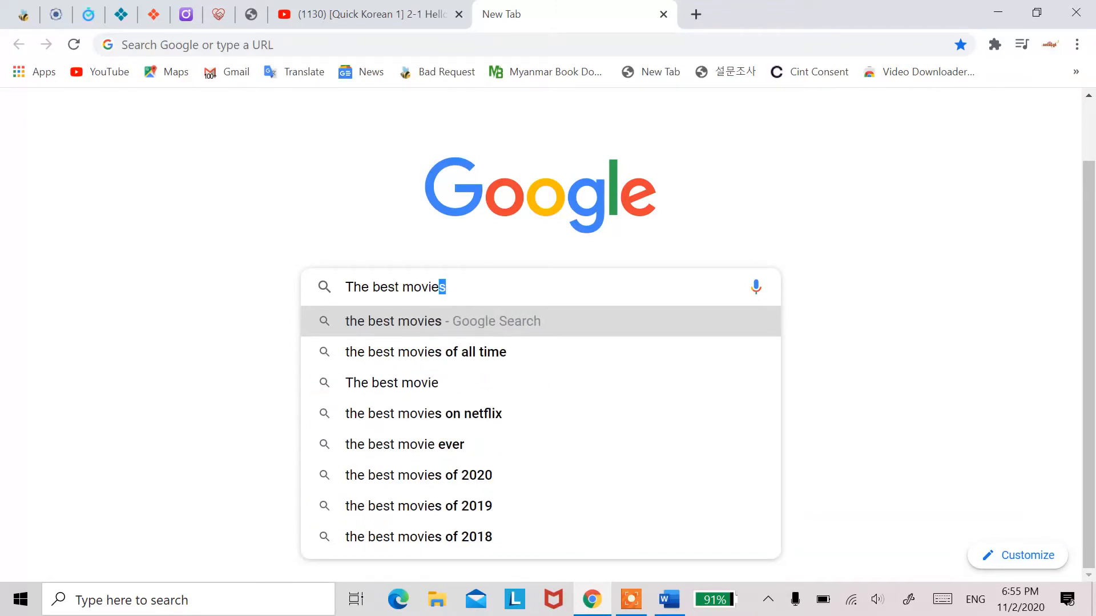
pyautogui.write('s of a')
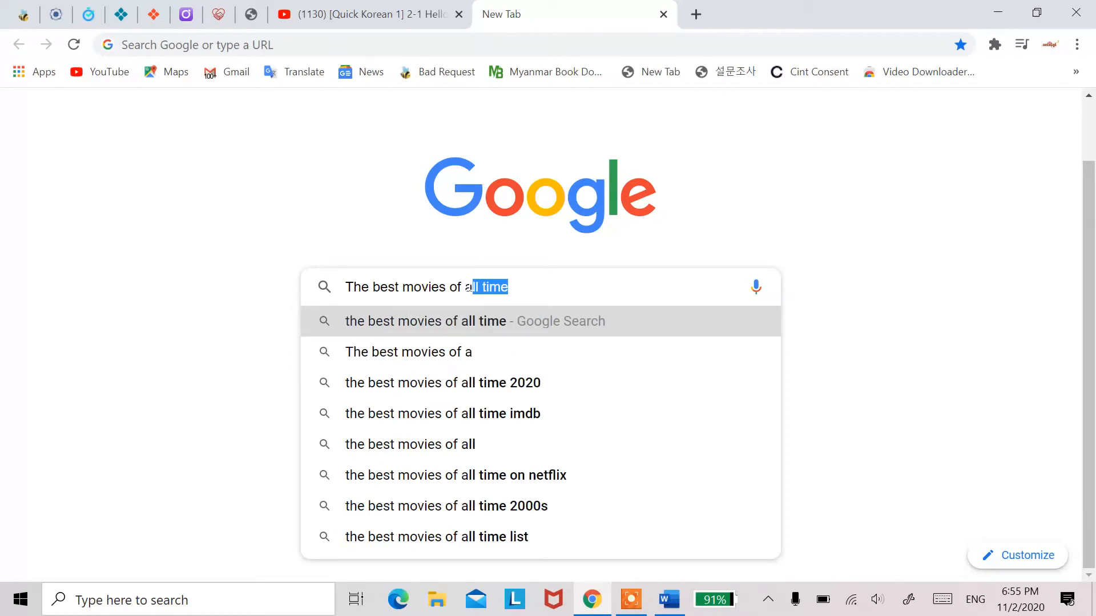
pyautogui.press('Return')
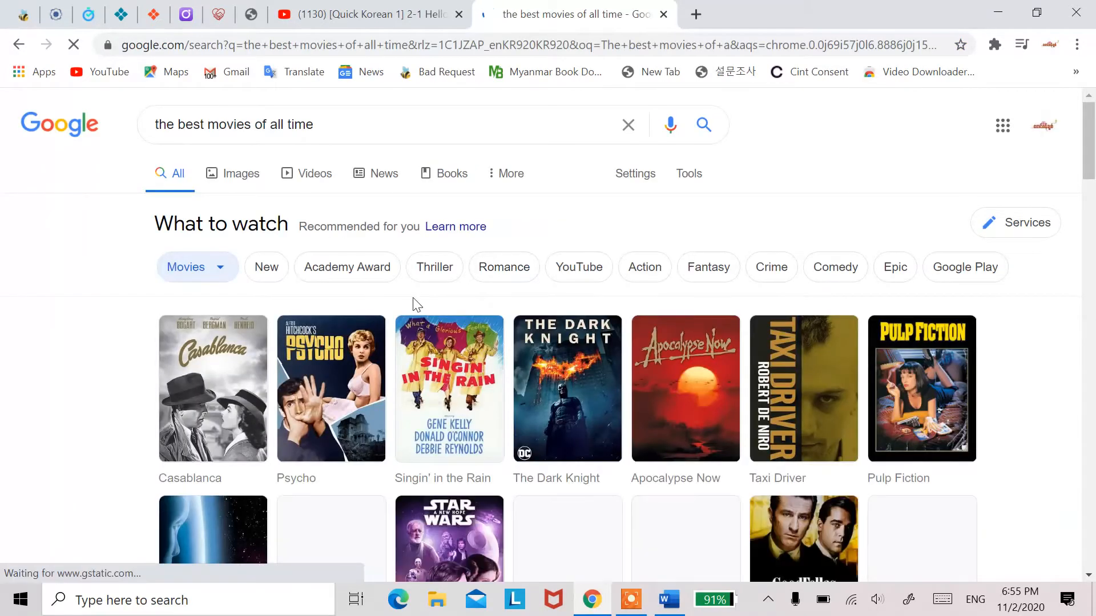
# Step: Extend the Google query to "the best movies of all time list" and run the search
pyautogui.click(345, 120)
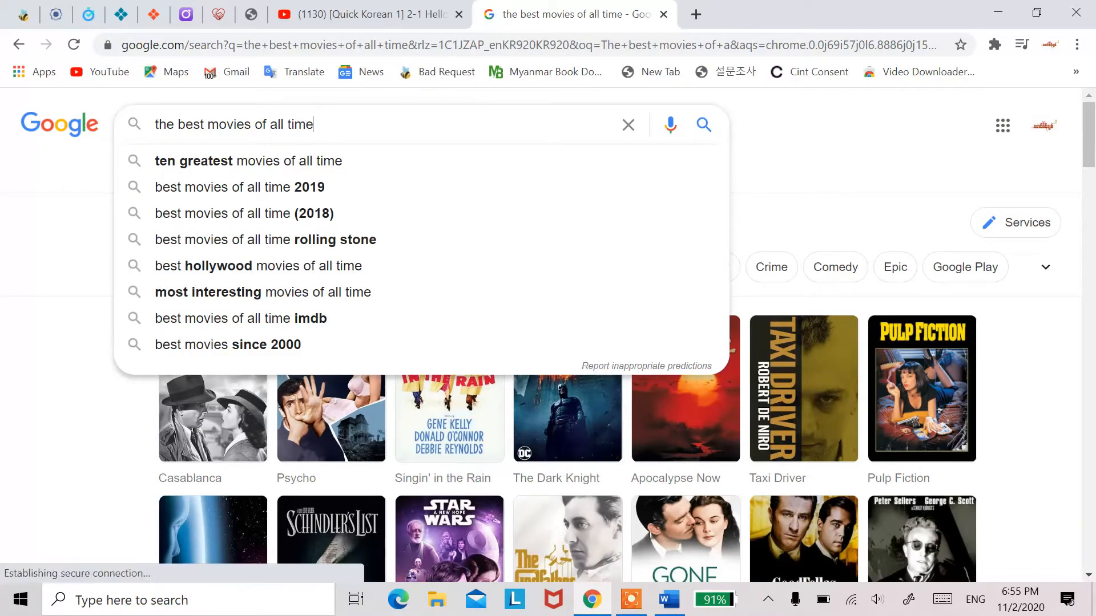
pyautogui.write('ls')
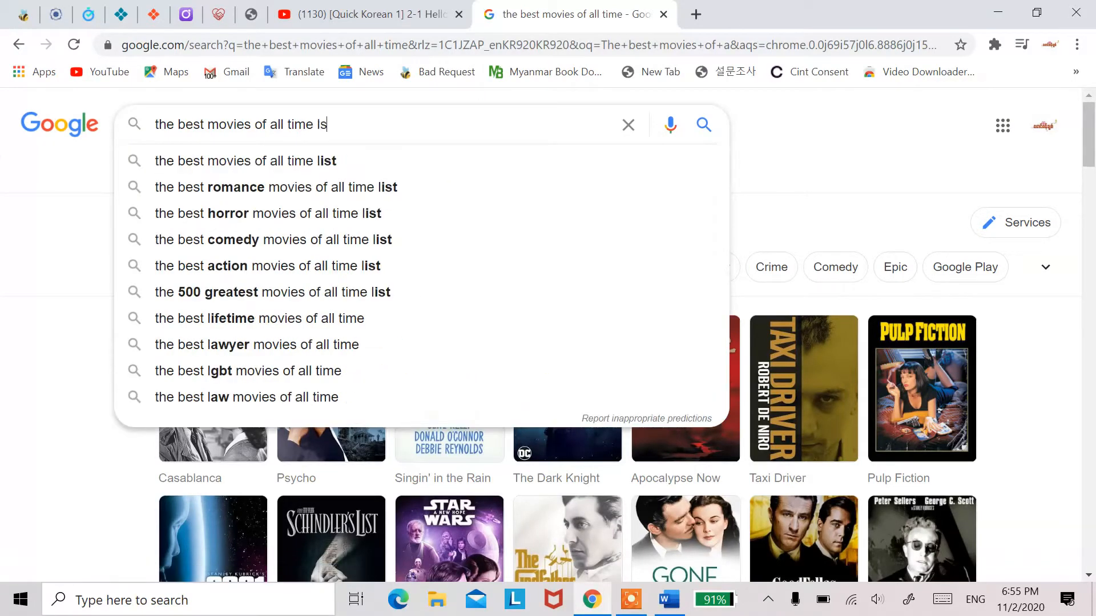
pyautogui.press('BackSpace')
pyautogui.write('is')
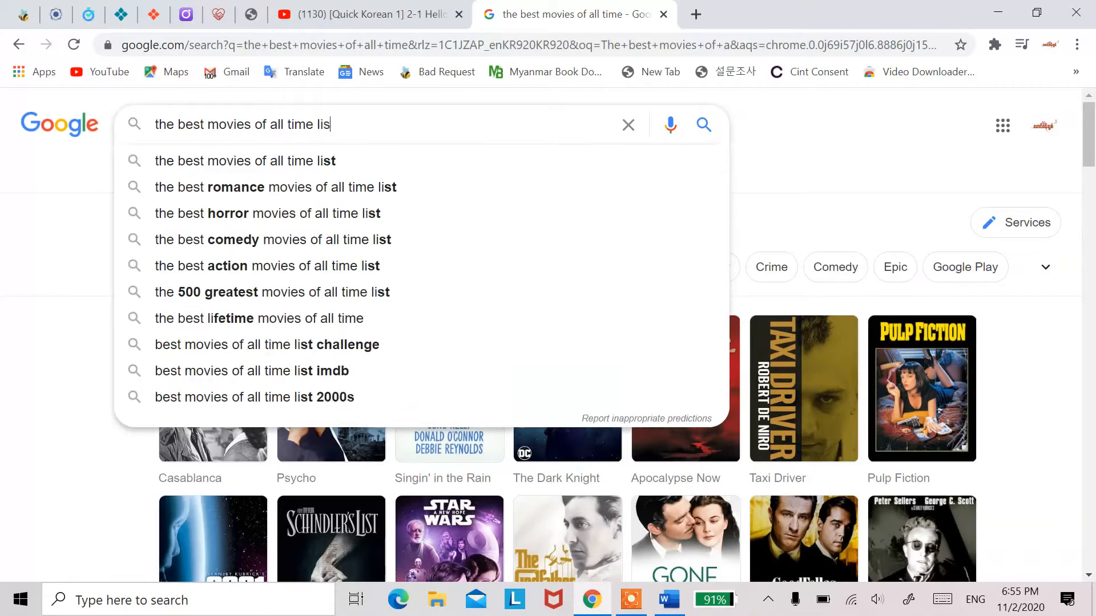
pyautogui.write('t')
pyautogui.press('Return')
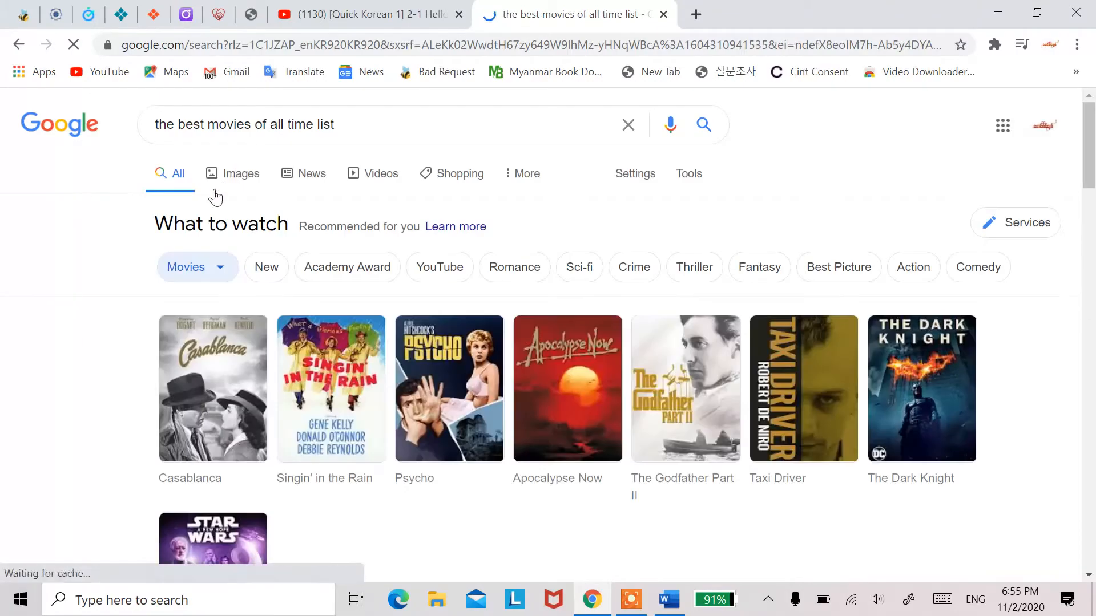
# Step: Open the Hollywood Reporter result "Hollywood's 100 Favorite Films" in a new browser tab and switch to that tab
pyautogui.scroll(-4, 363, 308)
pyautogui.scroll(-5, 362, 308)
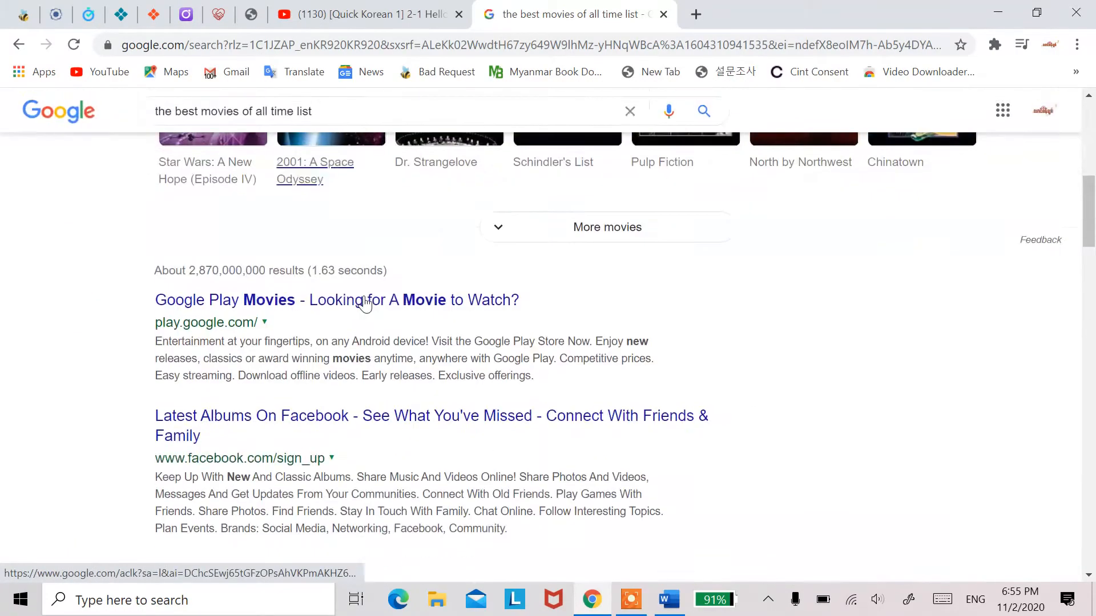
pyautogui.scroll(-4, 365, 295)
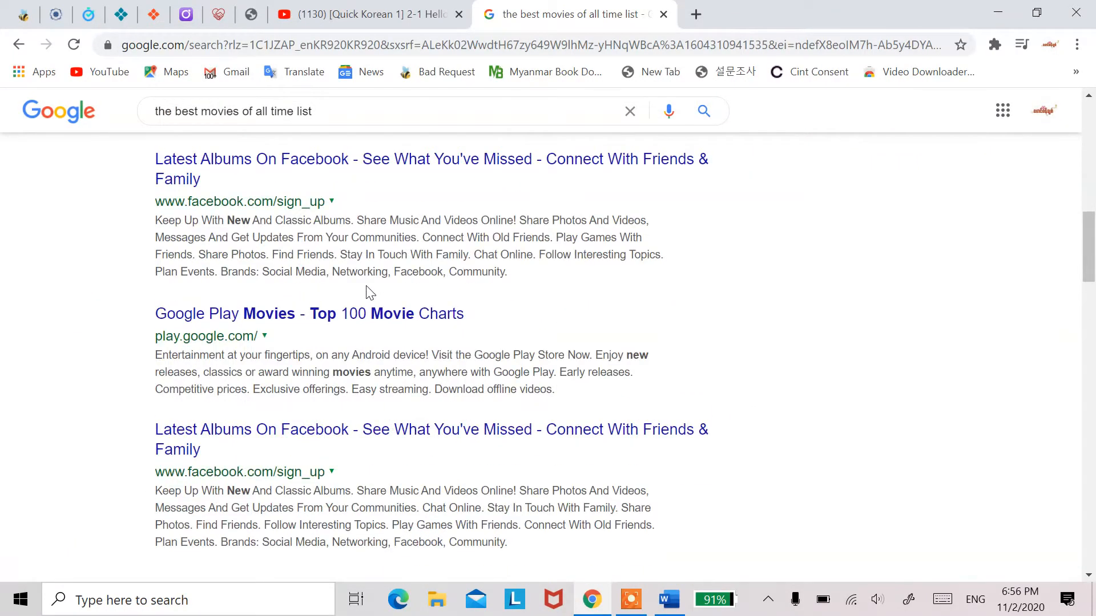
pyautogui.scroll(-3, 368, 289)
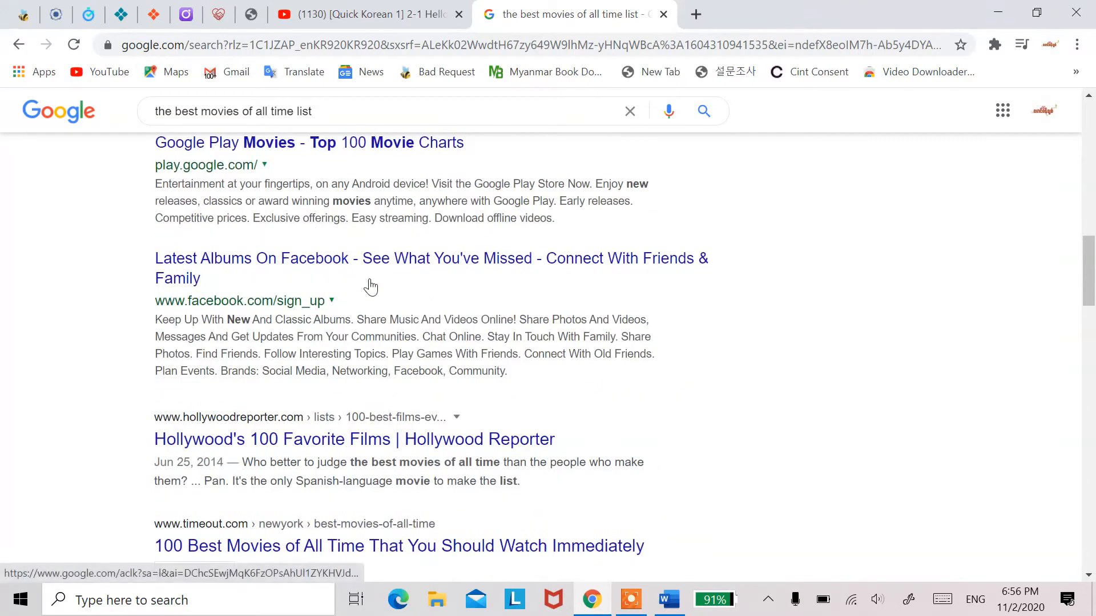
pyautogui.scroll(5, 354, 271)
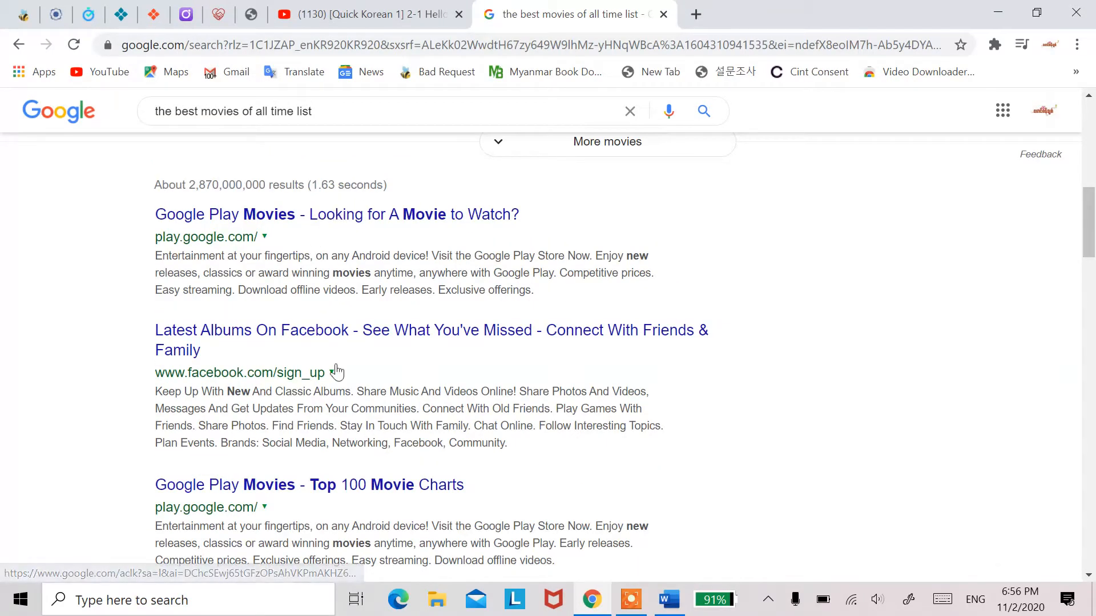
pyautogui.scroll(-3, 317, 357)
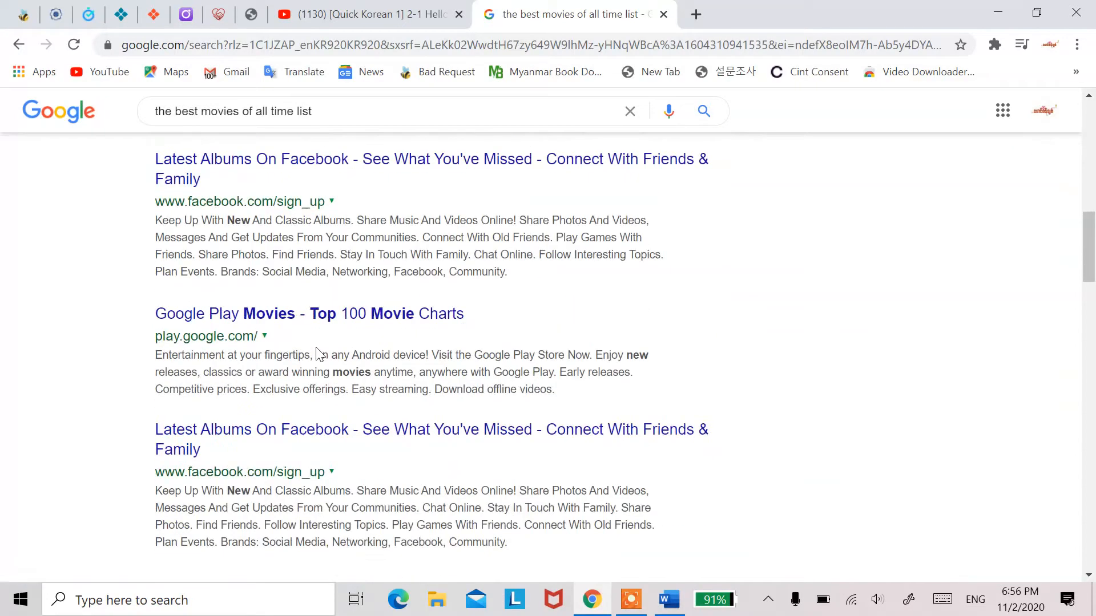
pyautogui.scroll(-4, 311, 348)
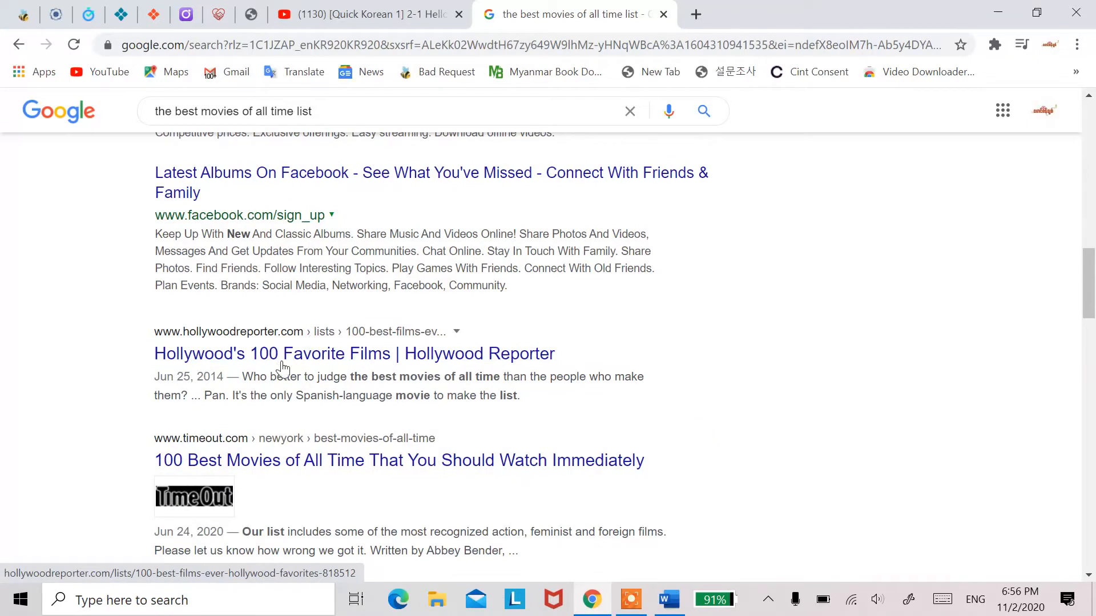
pyautogui.rightClick(288, 354)
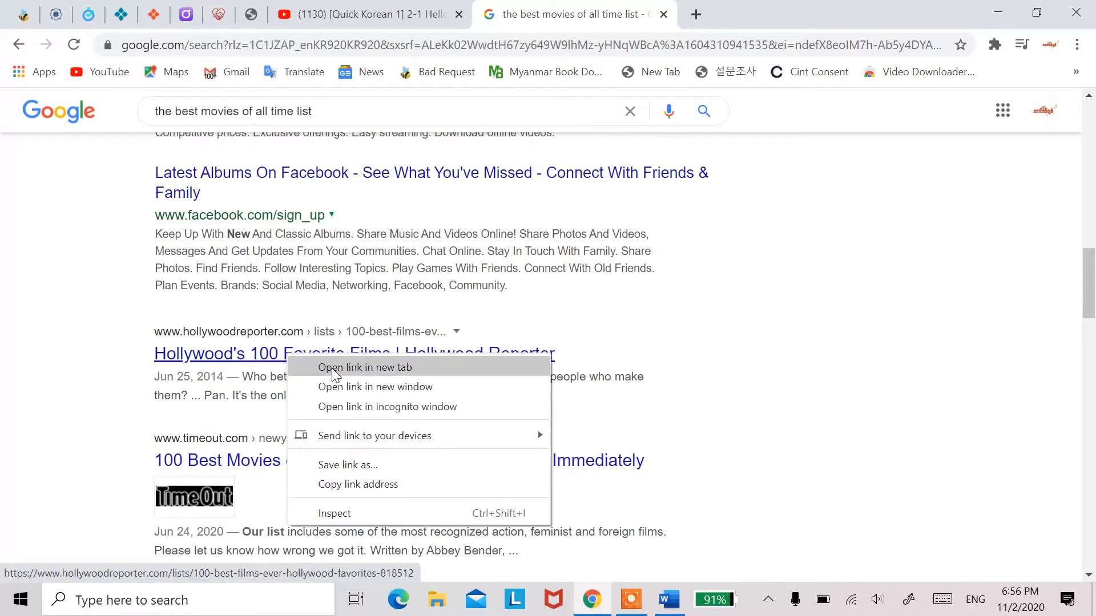
pyautogui.click(365, 368)
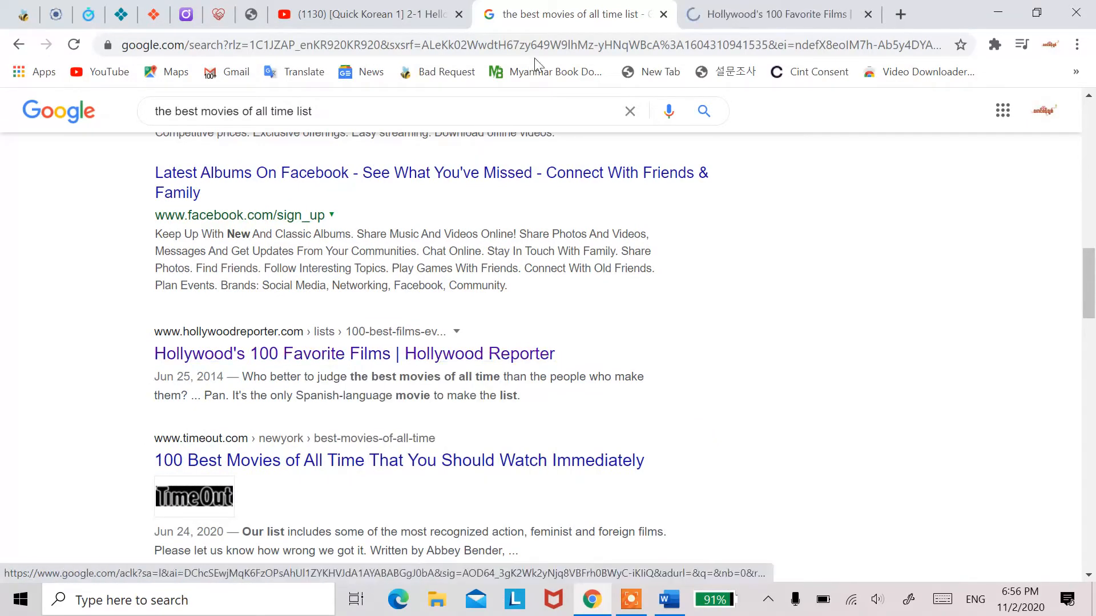
pyautogui.click(720, 16)
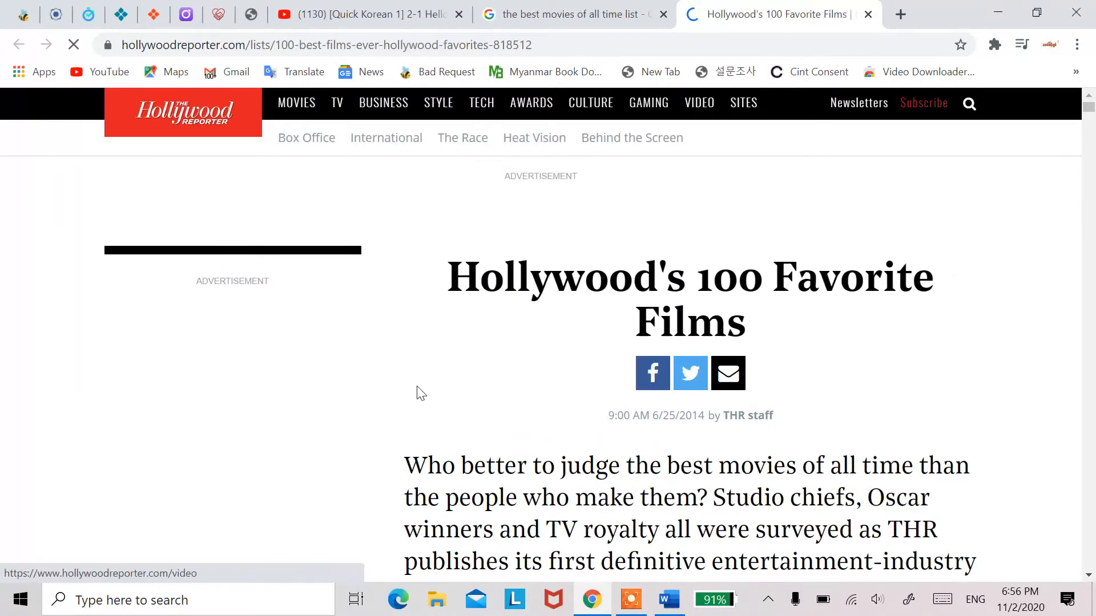
# Step: Examine the ranked entries of Hollywood's 100 Favorite Films, starting from number 100, including their cast and quote details
pyautogui.scroll(-10, 421, 383)
pyautogui.scroll(-15, 420, 388)
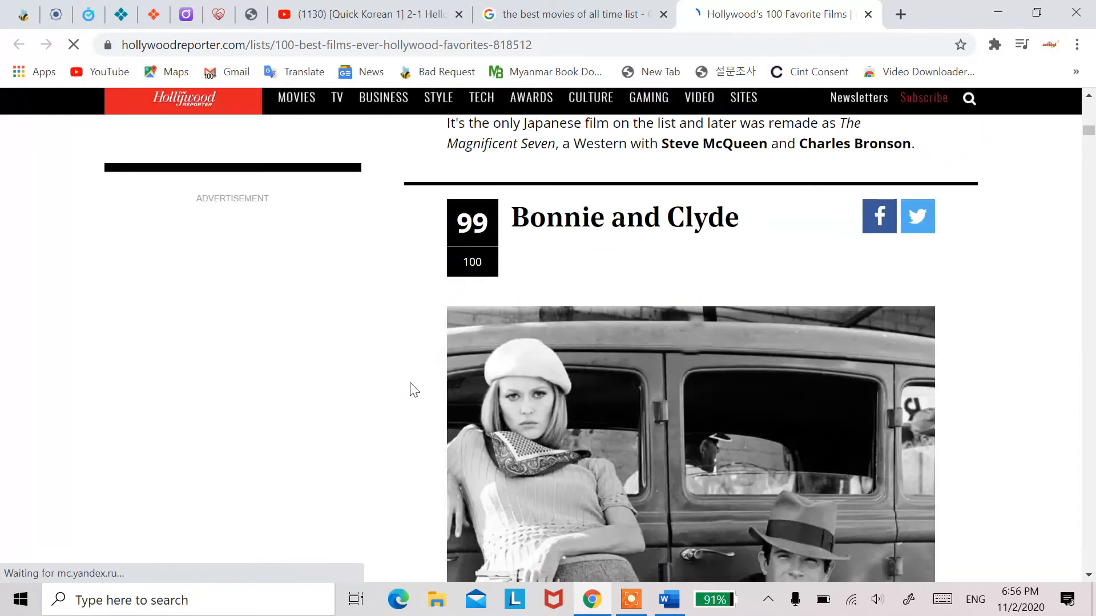
pyautogui.scroll(-12, 414, 389)
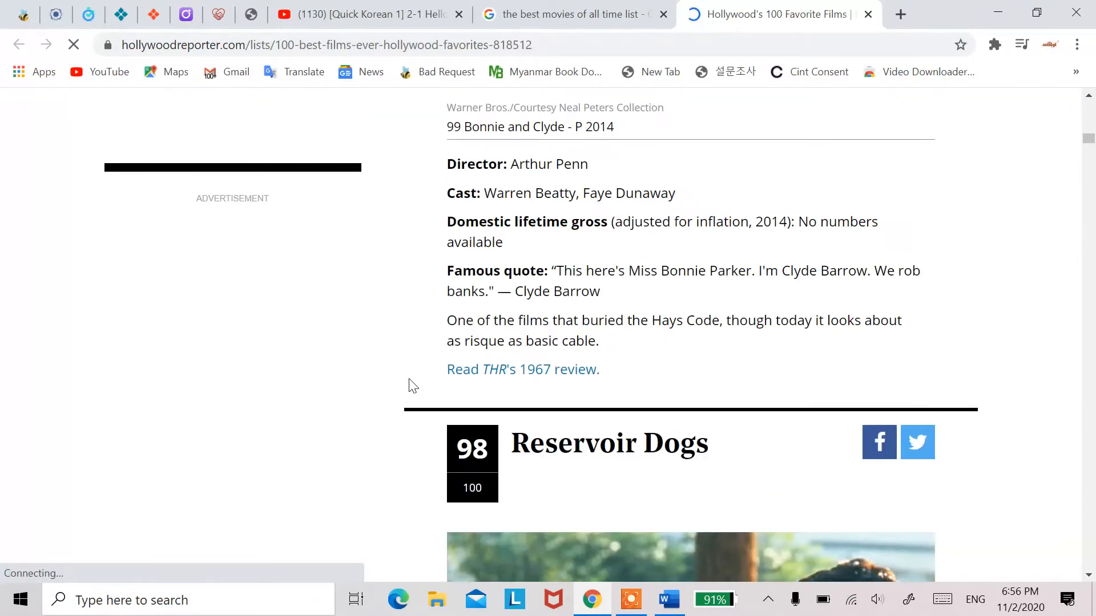
pyautogui.scroll(10, 412, 384)
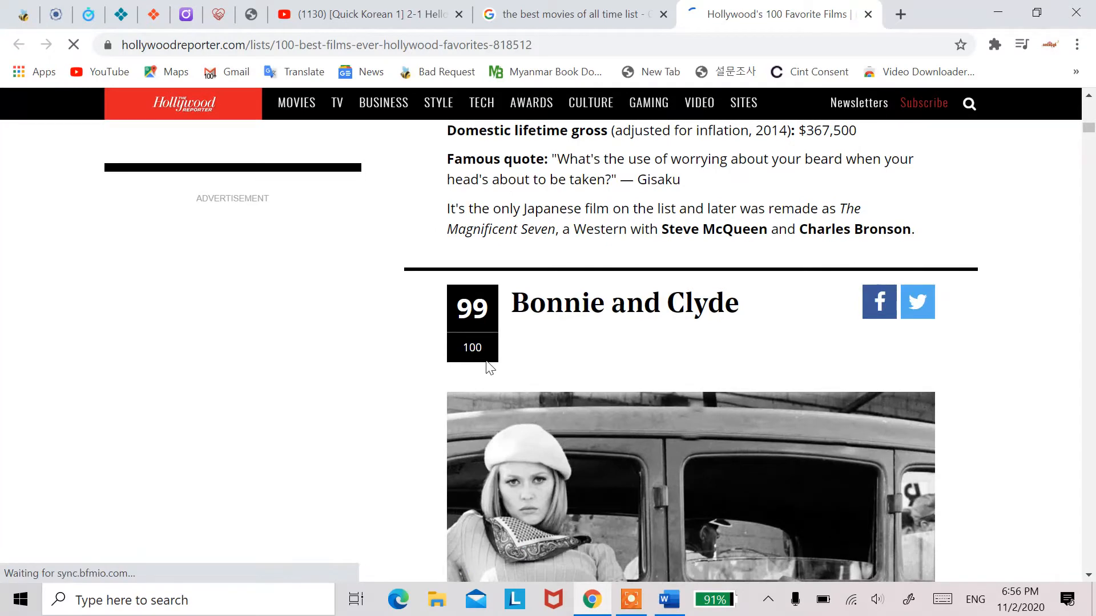
pyautogui.scroll(6, 488, 368)
pyautogui.scroll(4, 488, 365)
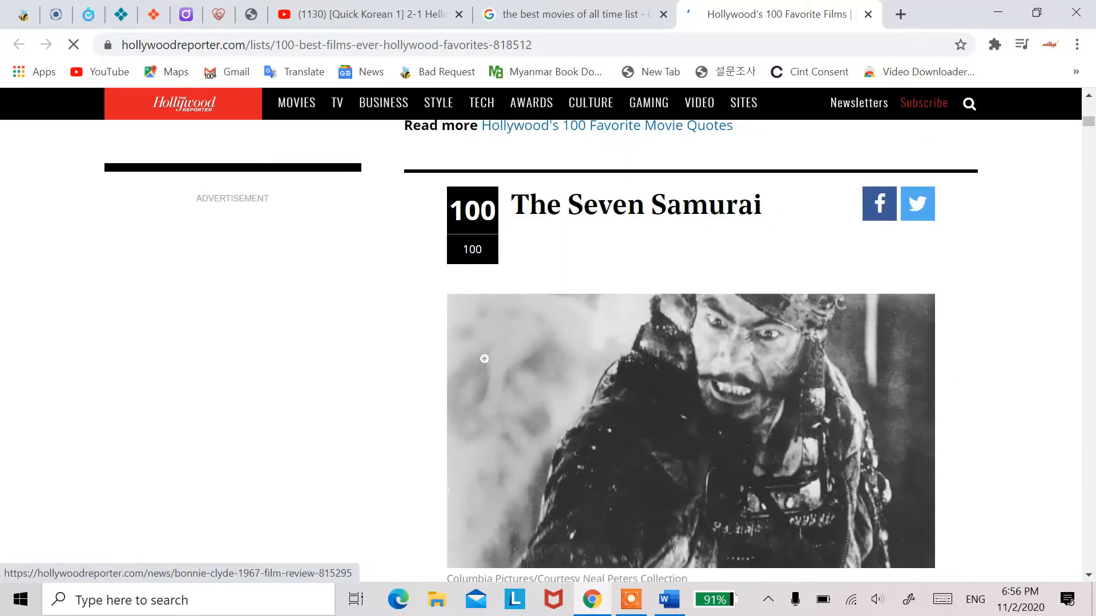
pyautogui.scroll(-2, 485, 360)
pyautogui.scroll(4, 485, 360)
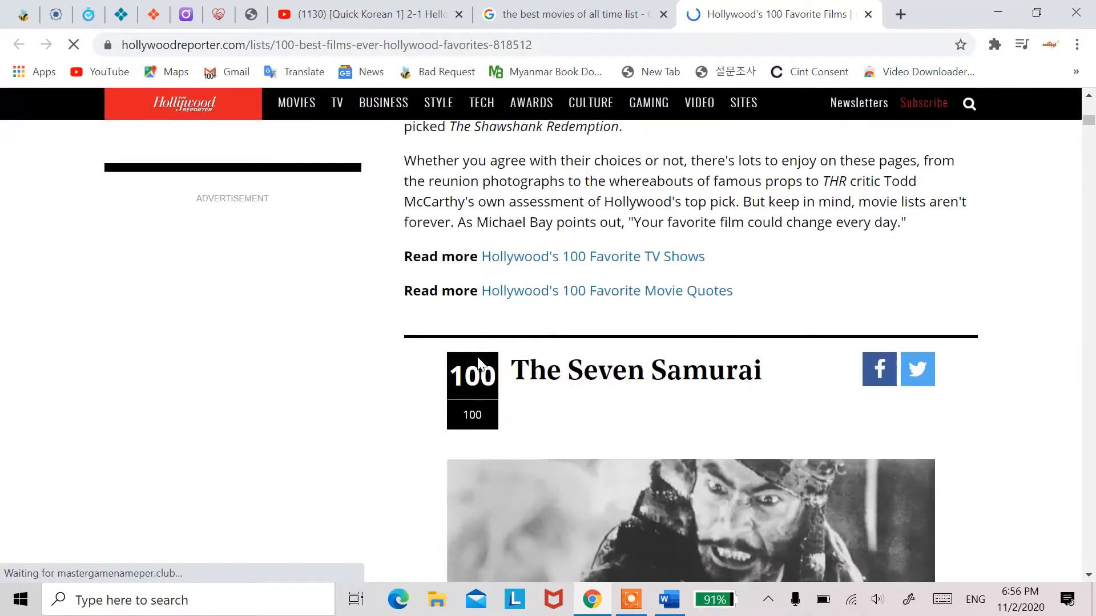
pyautogui.scroll(-20, 451, 354)
pyautogui.scroll(-20, 442, 351)
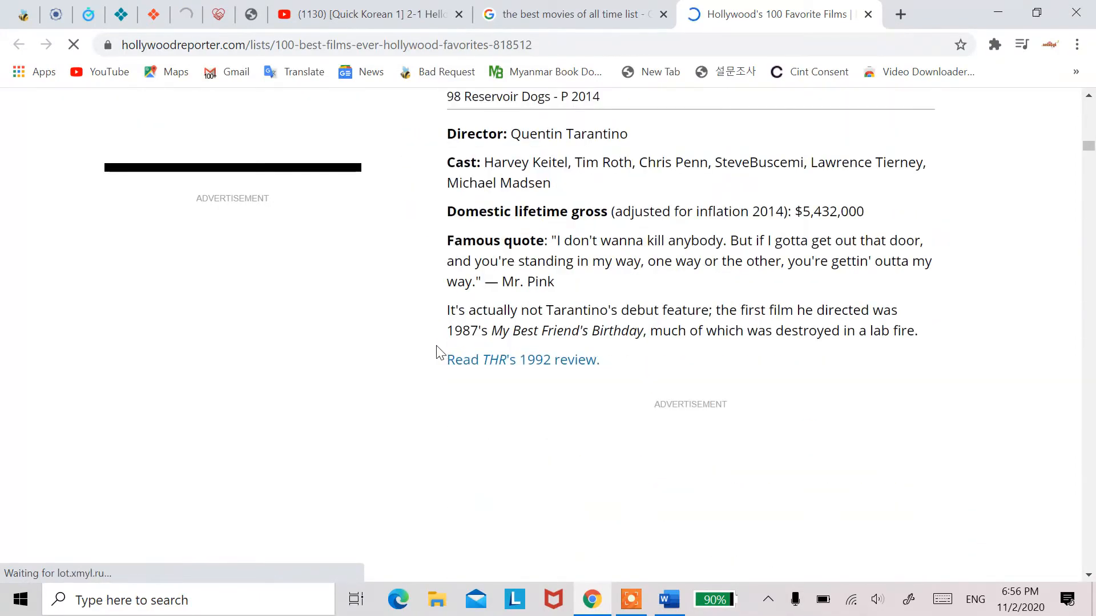
pyautogui.scroll(-7, 438, 352)
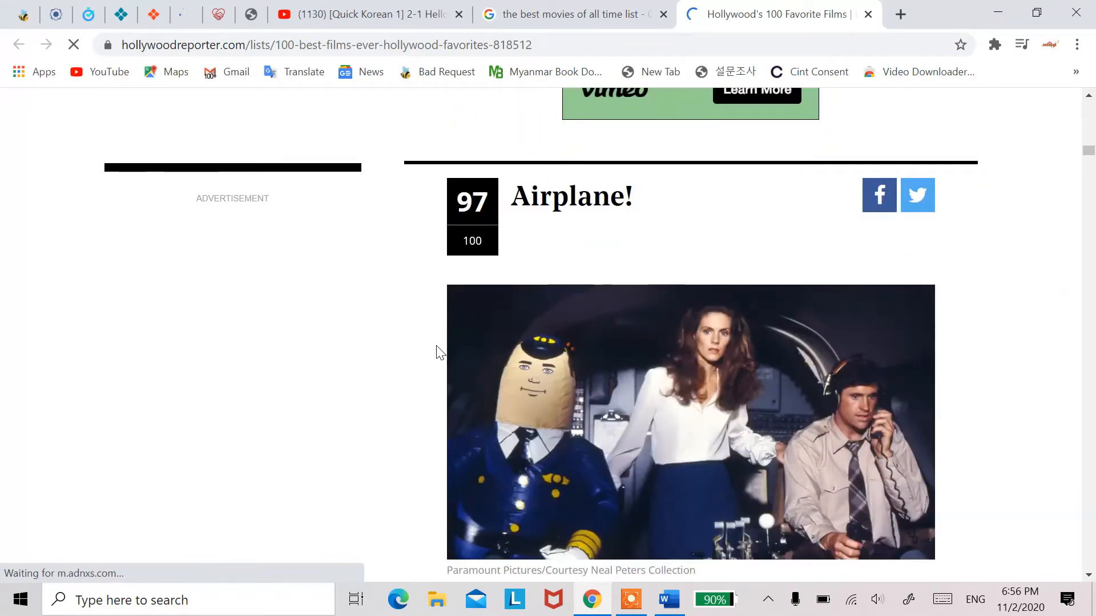
pyautogui.scroll(-10, 439, 351)
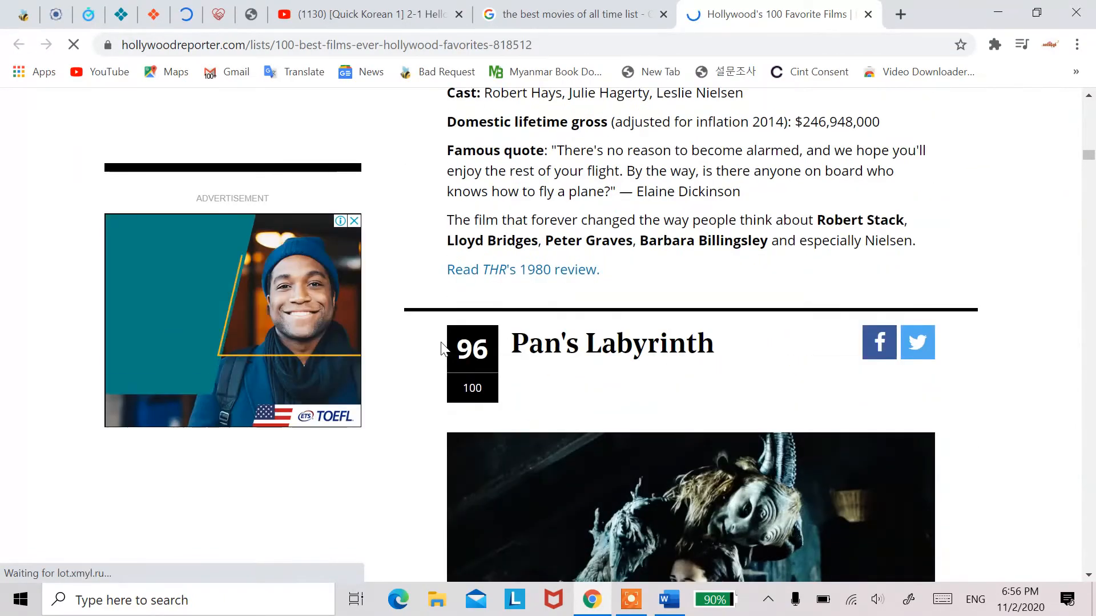
pyautogui.scroll(-5, 442, 349)
pyautogui.scroll(-14, 445, 348)
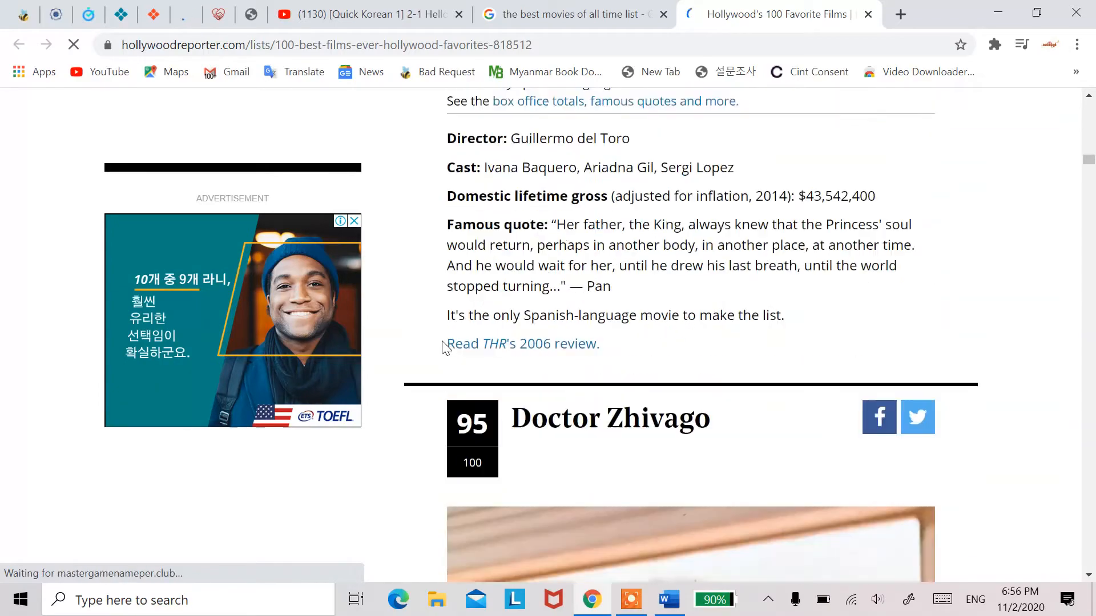
pyautogui.scroll(-10, 443, 345)
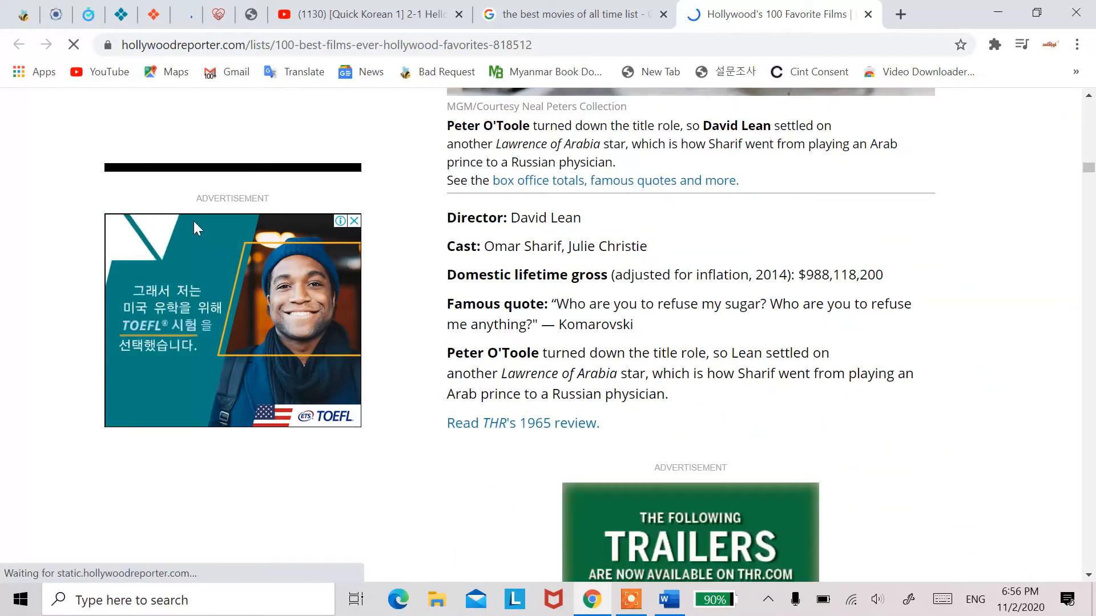
# Step: Return to the Google results, open Business Insider's list of the 50 best movies of all time and look through its first entries
pyautogui.click(551, 14)
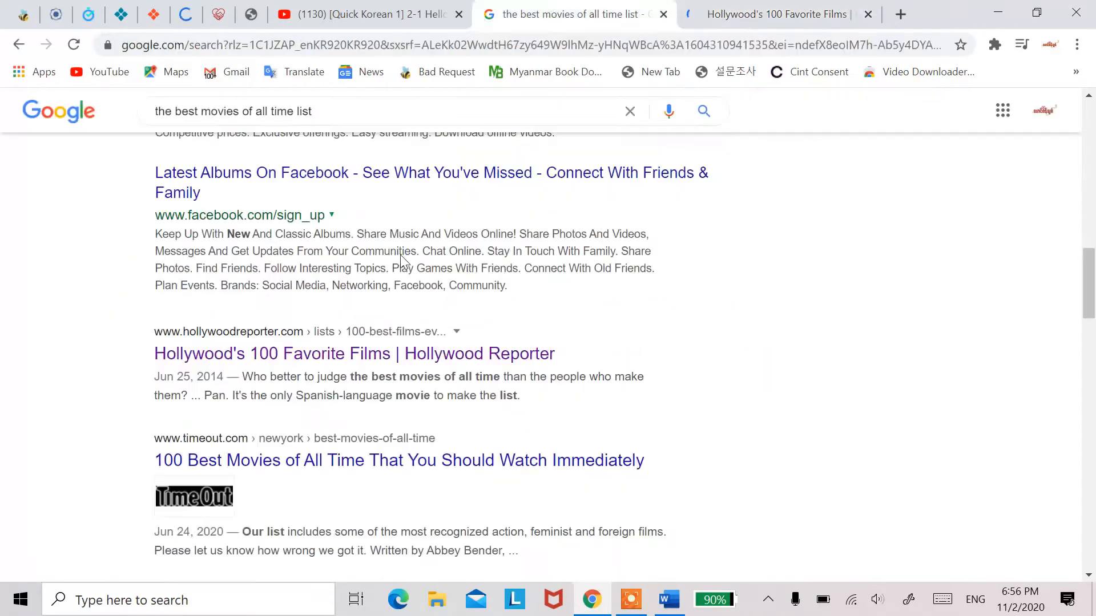
pyautogui.scroll(-7, 399, 251)
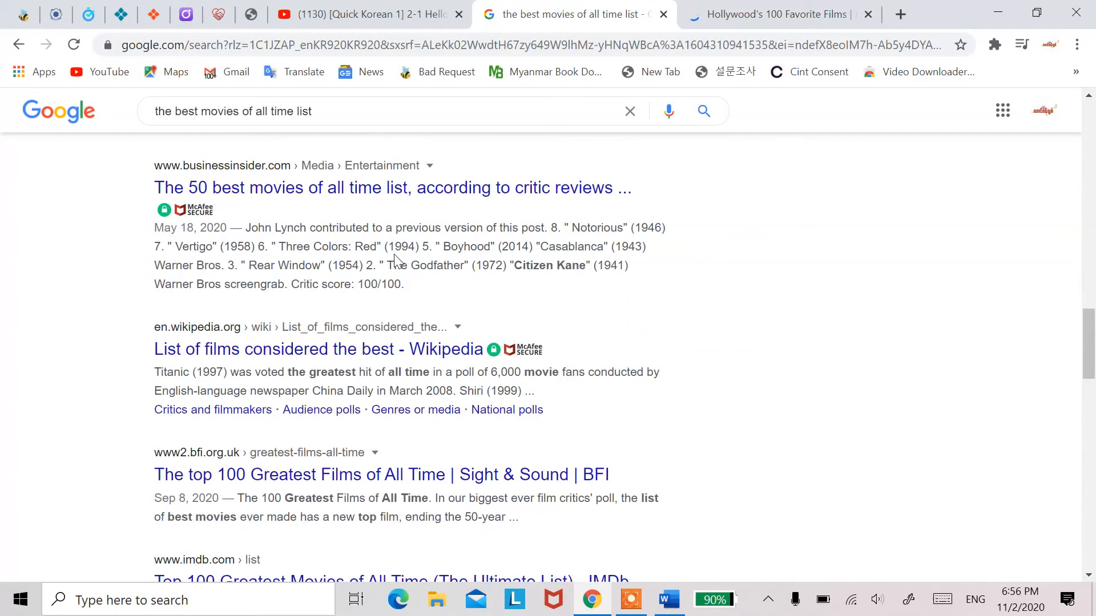
pyautogui.click(312, 188)
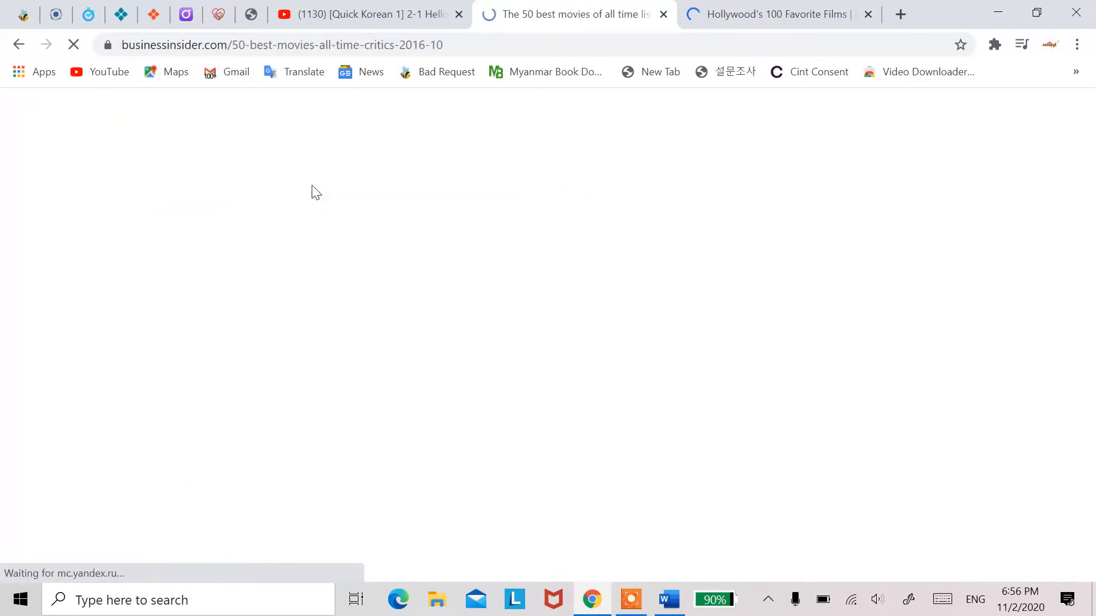
pyautogui.scroll(-15, 380, 265)
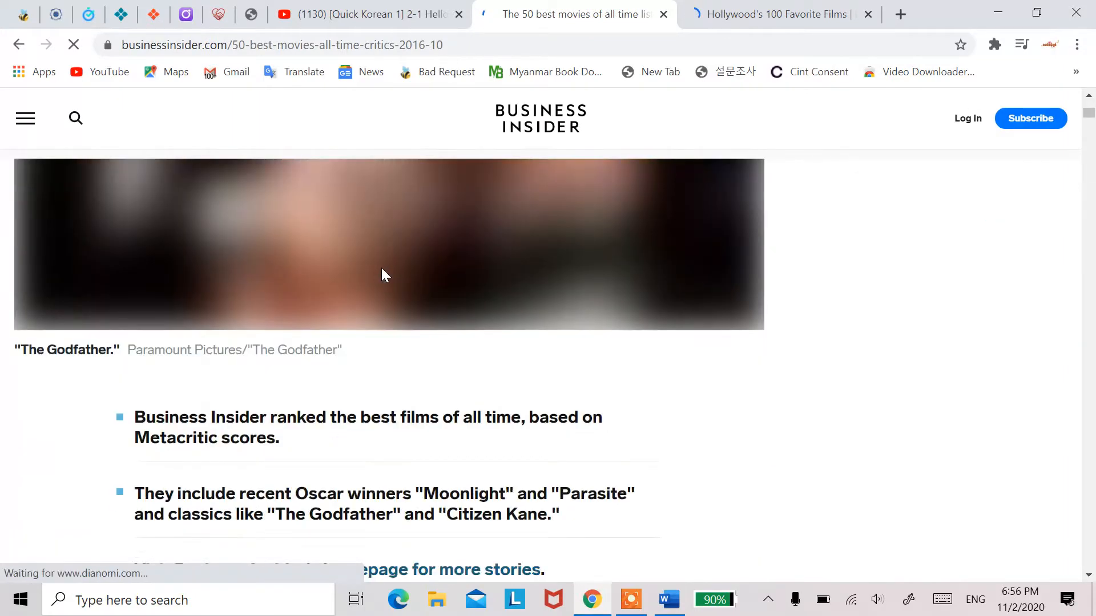
pyautogui.scroll(-6, 381, 268)
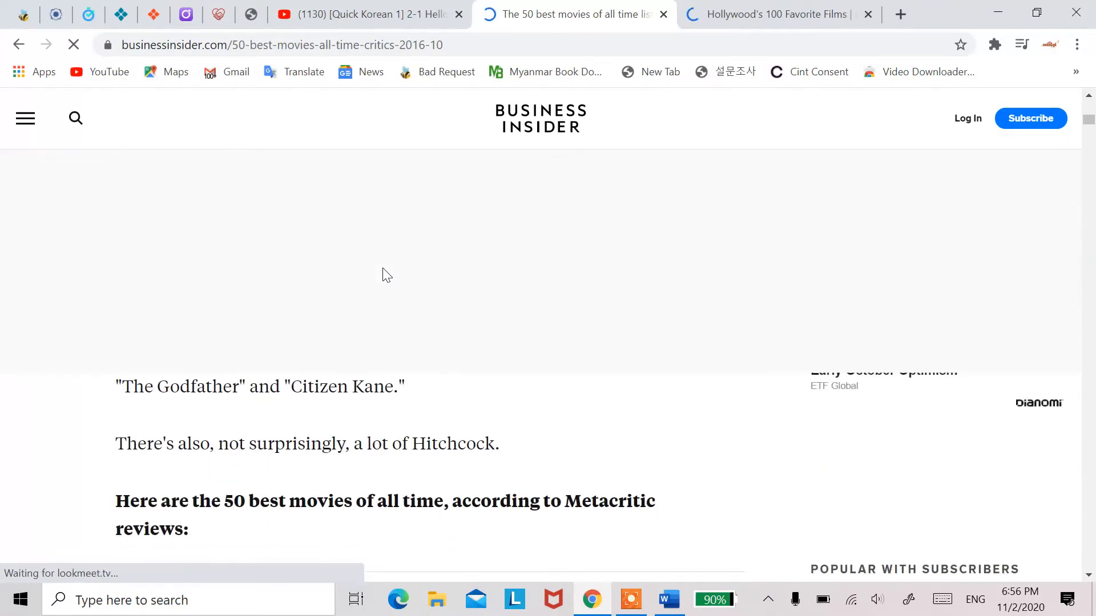
pyautogui.scroll(-5, 383, 276)
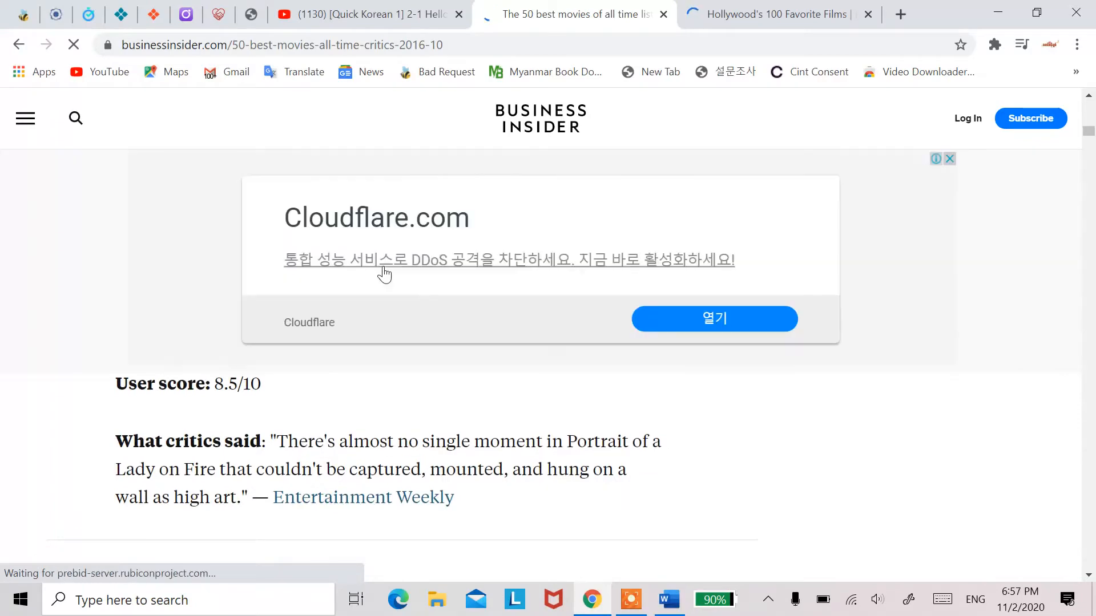
pyautogui.click(632, 599)
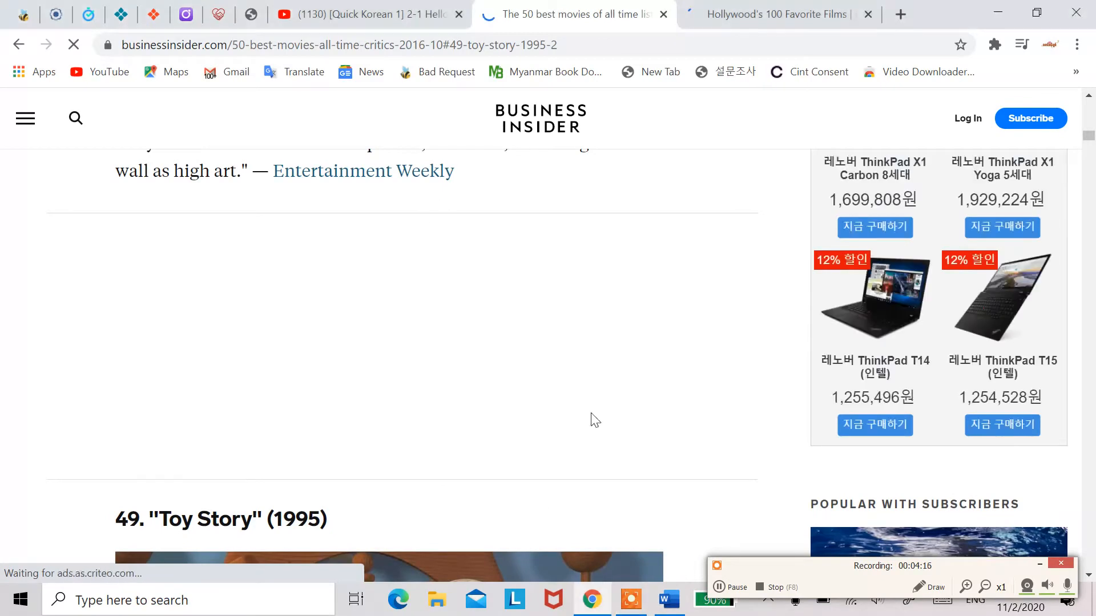
pyautogui.click(1040, 564)
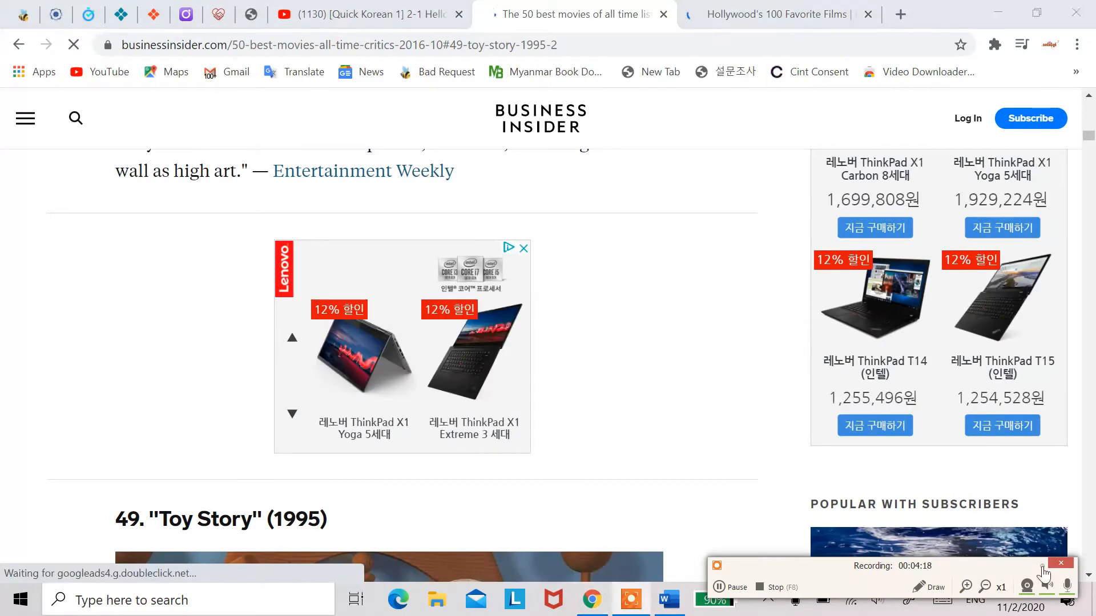
pyautogui.scroll(-2, 414, 306)
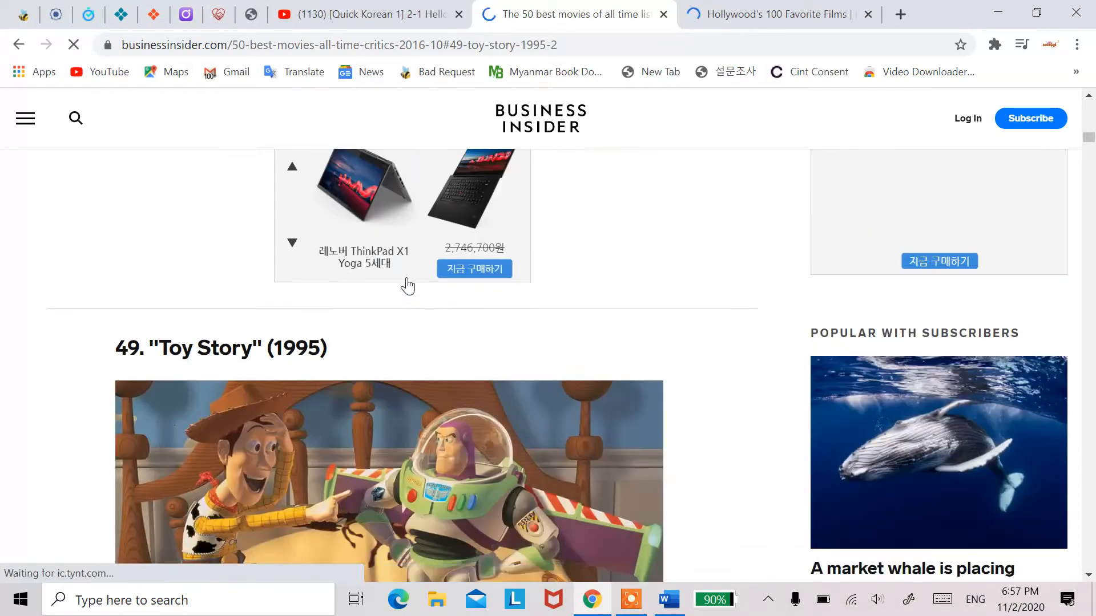
pyautogui.scroll(11, 409, 283)
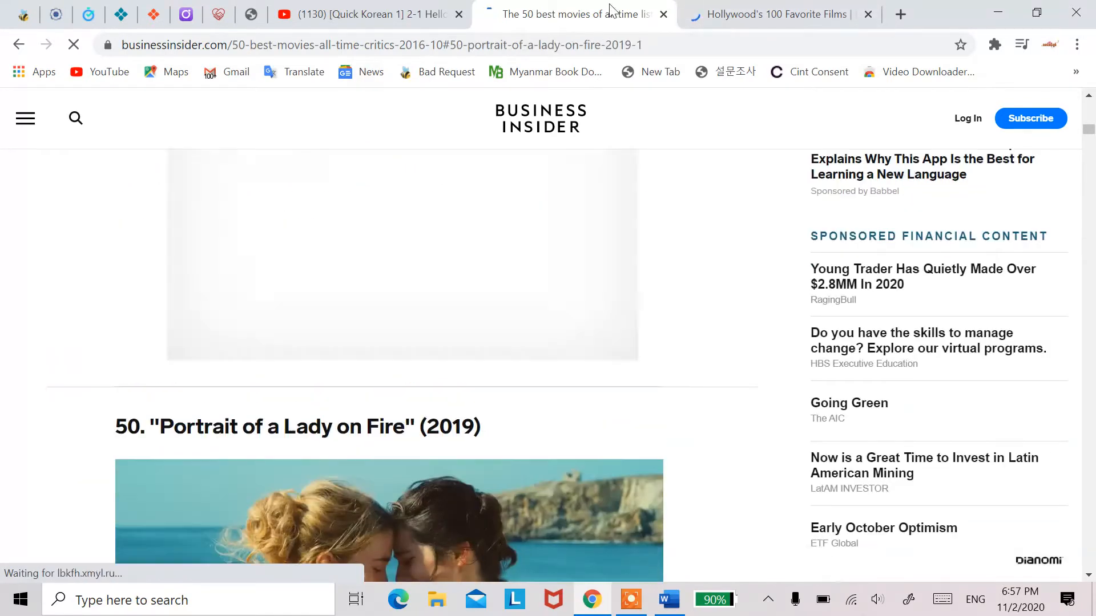
# Step: Go back to the Google results, open Wikipedia's "List of films considered the best" and view its polls by critics and filmmakers
pyautogui.click(19, 44)
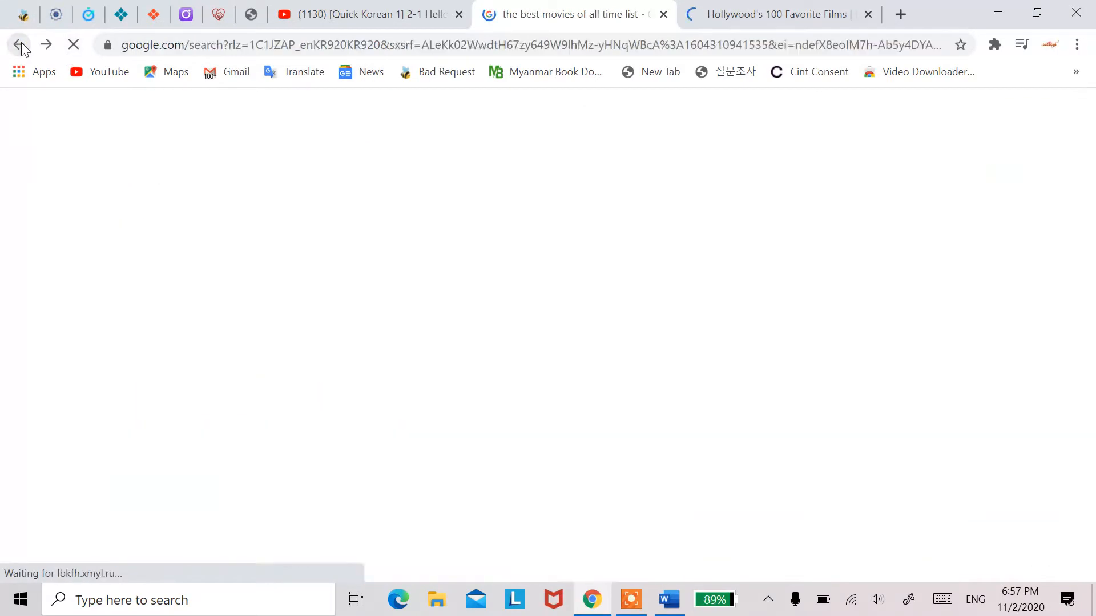
pyautogui.scroll(-3, 226, 286)
pyautogui.scroll(13, 226, 285)
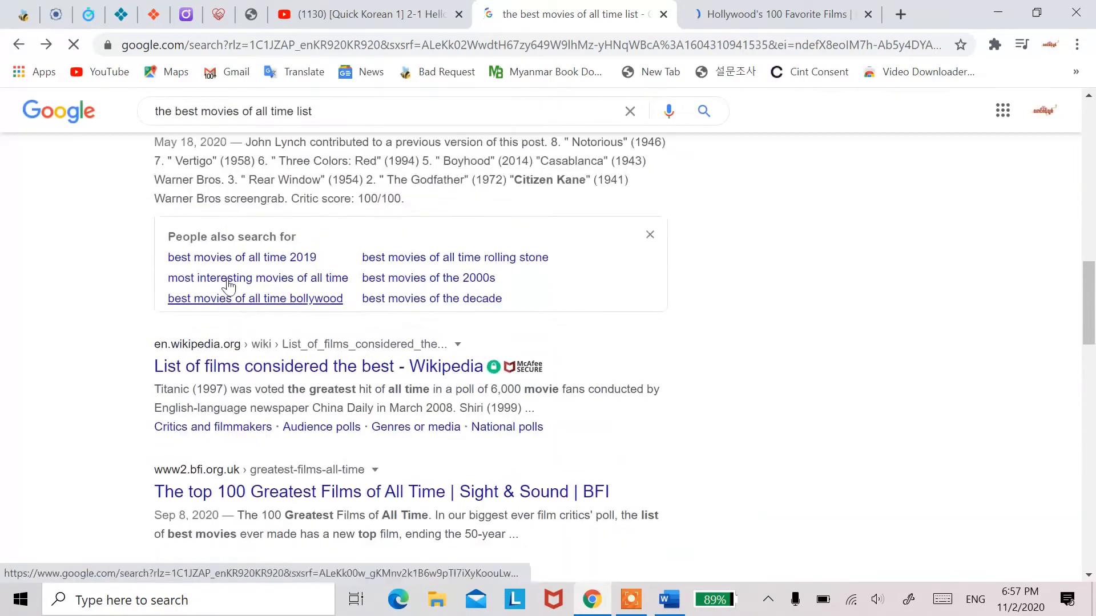
pyautogui.scroll(-8, 289, 392)
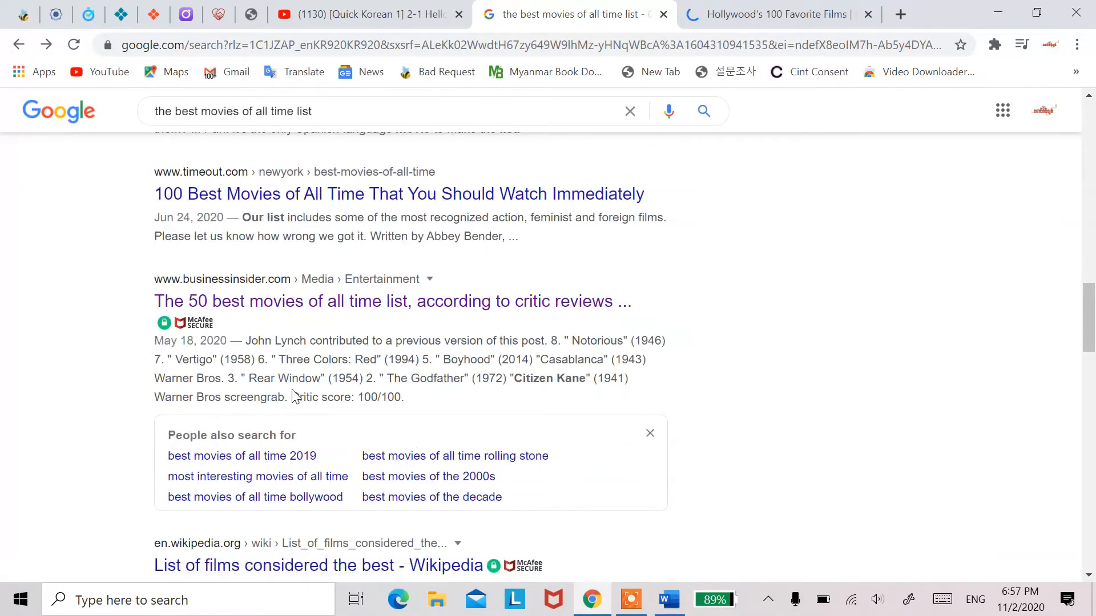
pyautogui.scroll(-3, 292, 396)
pyautogui.click(295, 394)
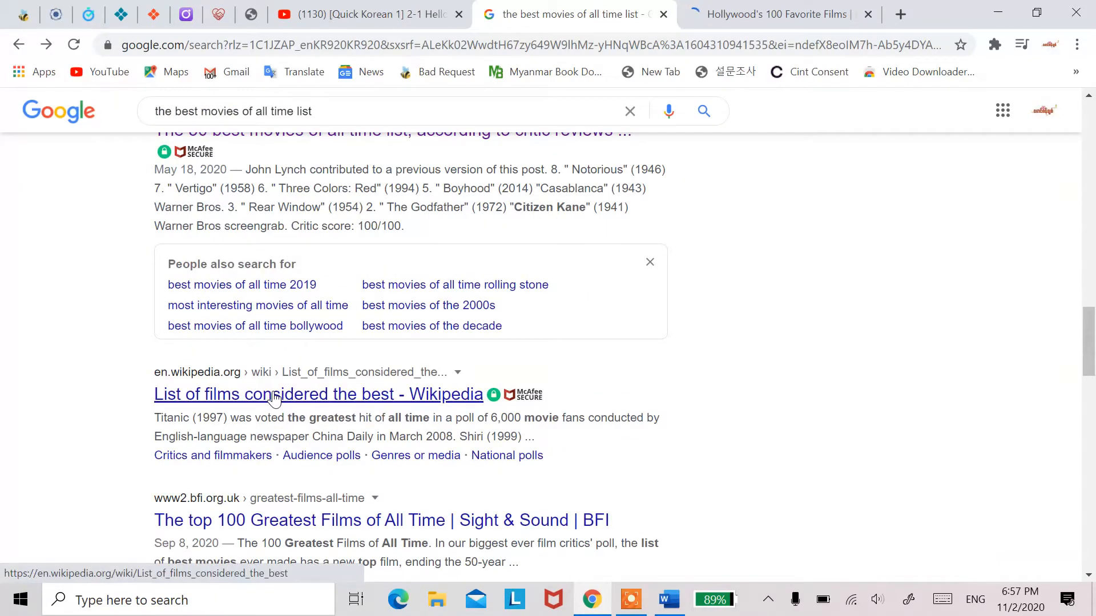
pyautogui.click(274, 398)
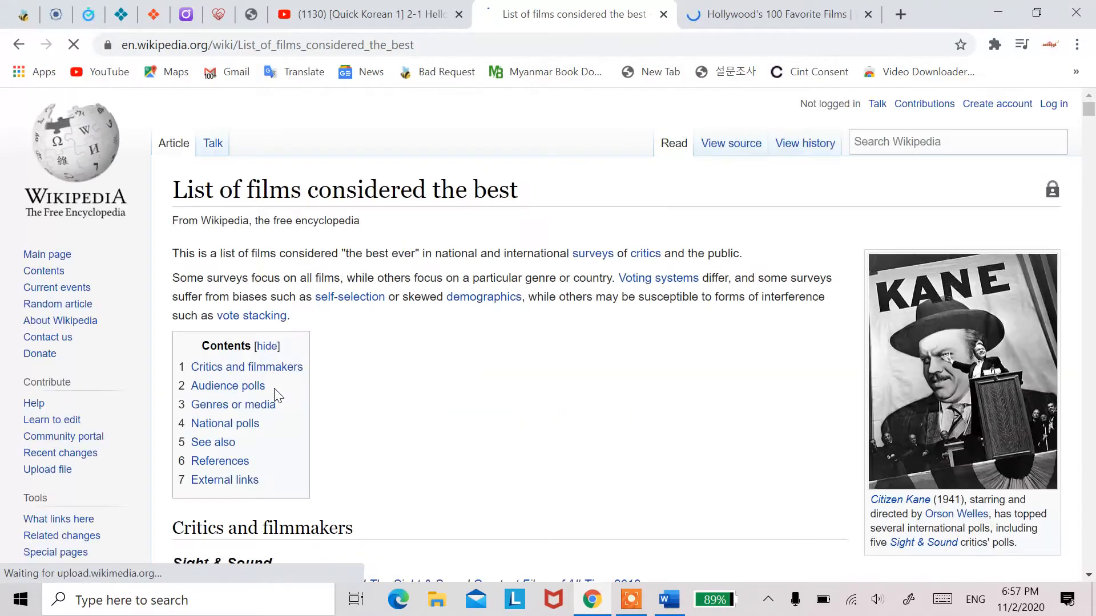
pyautogui.scroll(-9, 275, 396)
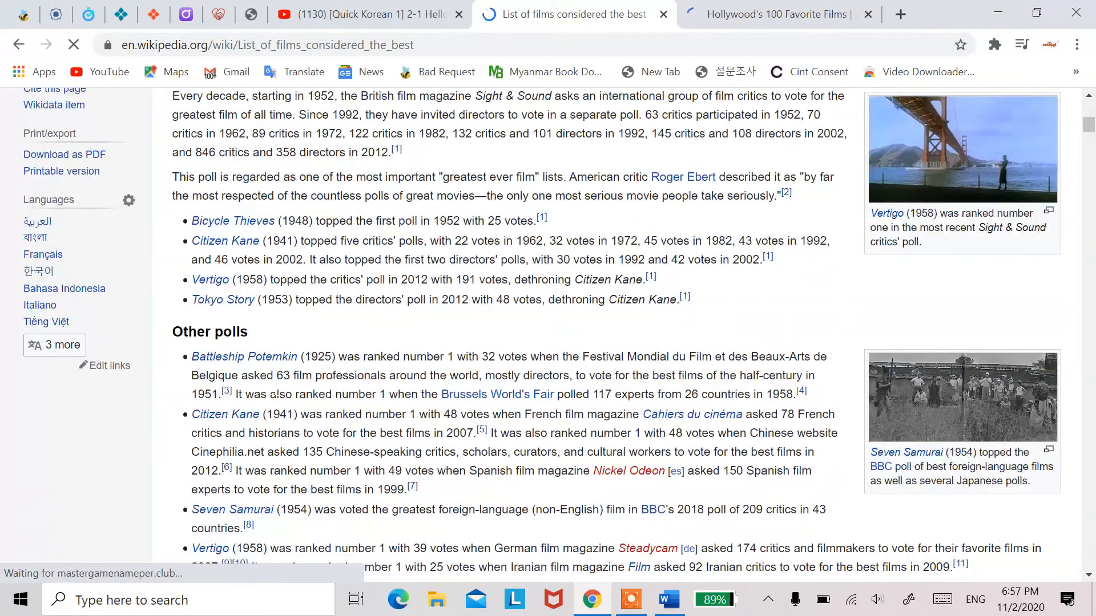
# Step: Look through Wikipedia's film list from the critics' polls through the genre sections to the National polls and back up
pyautogui.scroll(-20, 274, 395)
pyautogui.moveTo(247, 395)
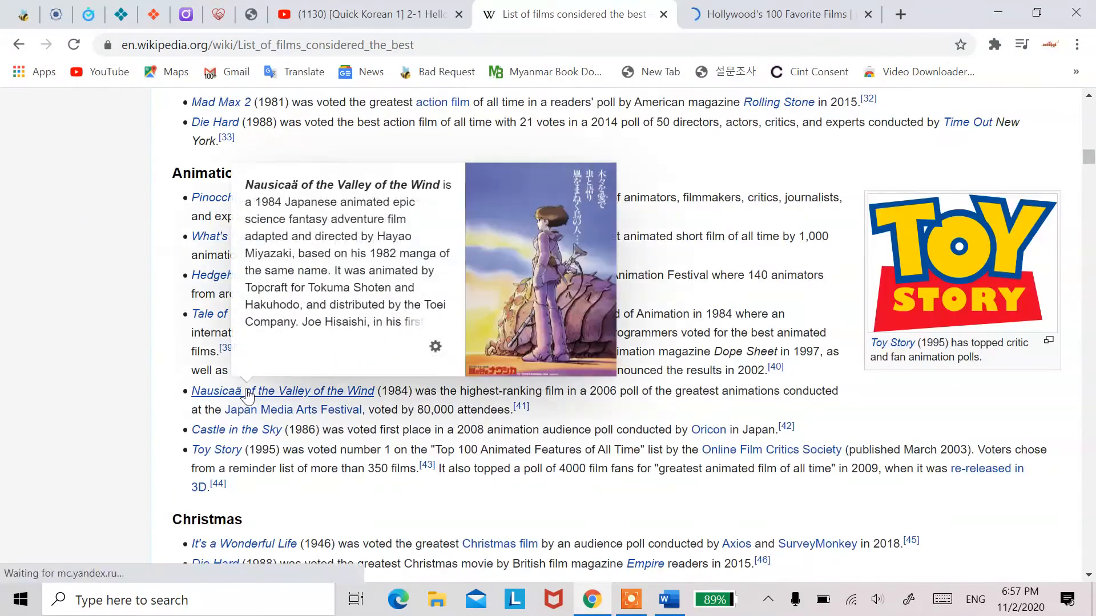
pyautogui.scroll(-17, 247, 395)
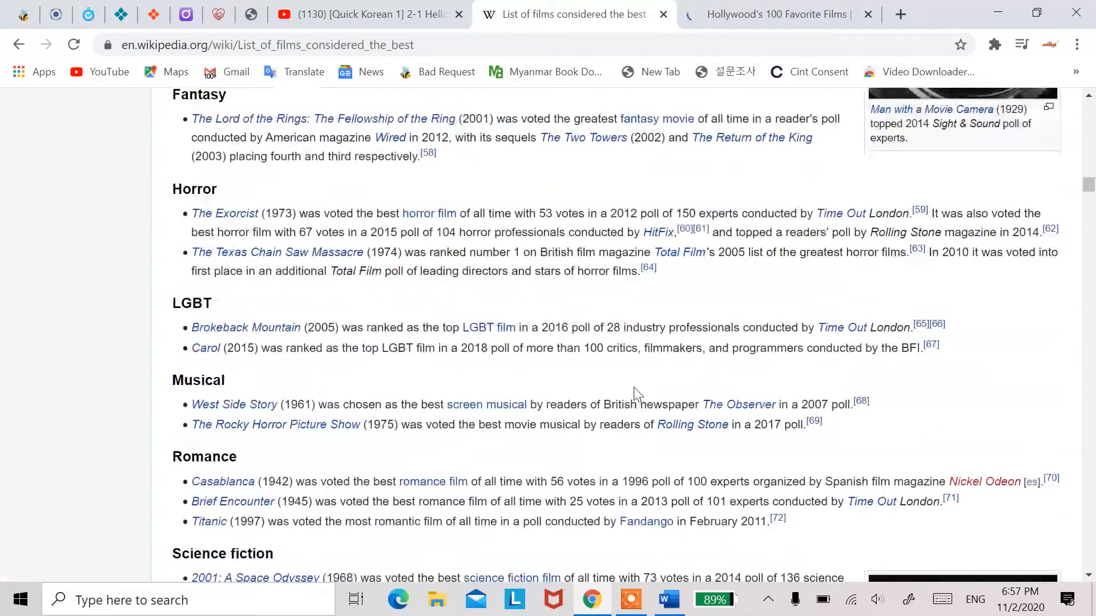
pyautogui.scroll(-9, 635, 393)
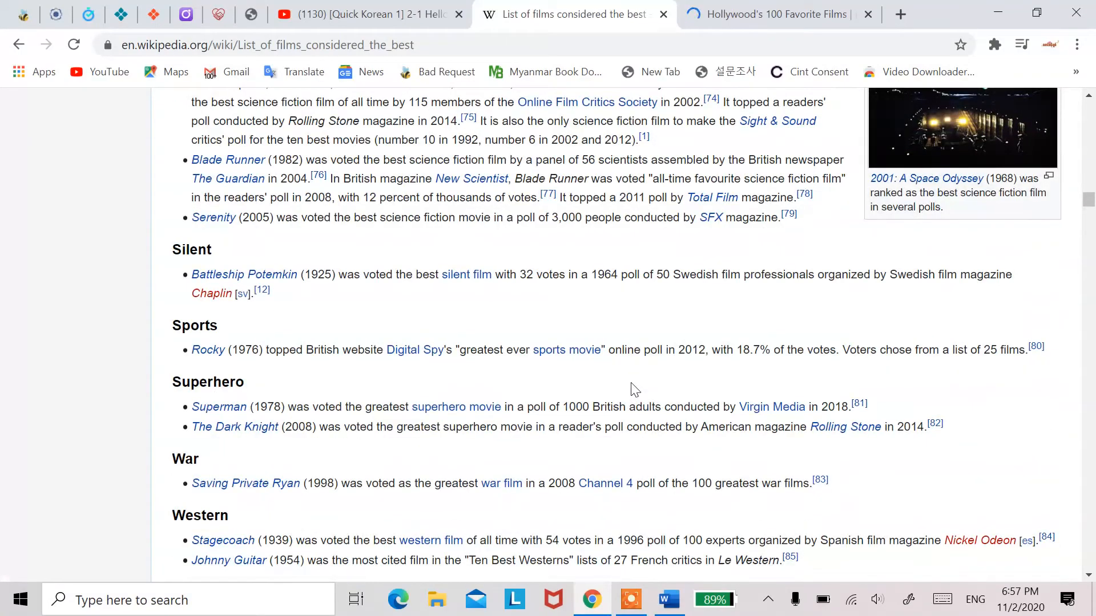
pyautogui.scroll(-7, 635, 390)
pyautogui.scroll(-11, 631, 383)
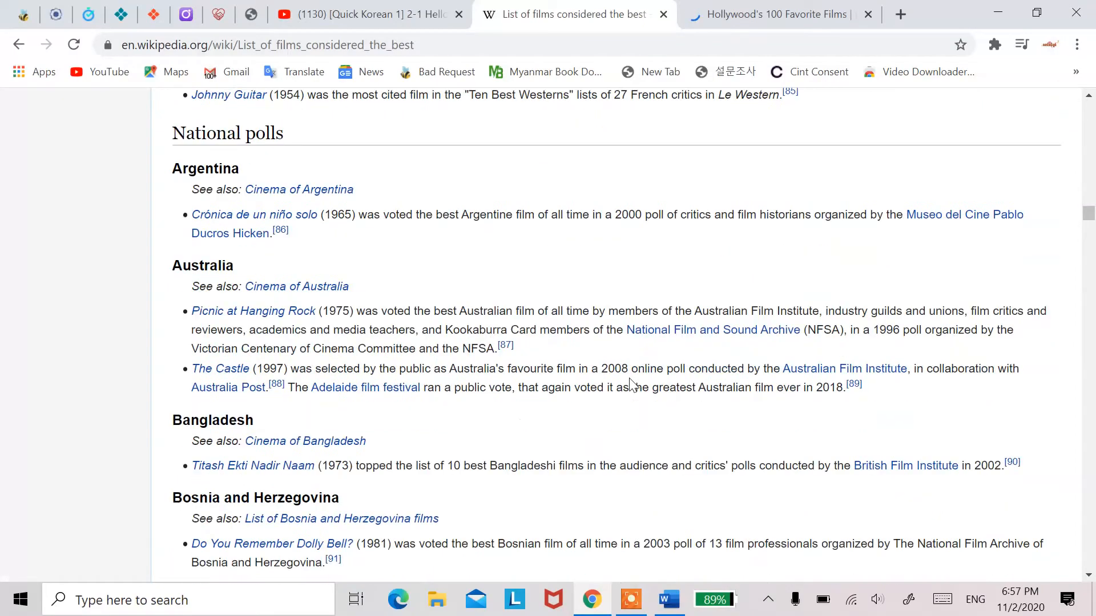
pyautogui.scroll(20, 631, 382)
pyautogui.scroll(20, 445, 362)
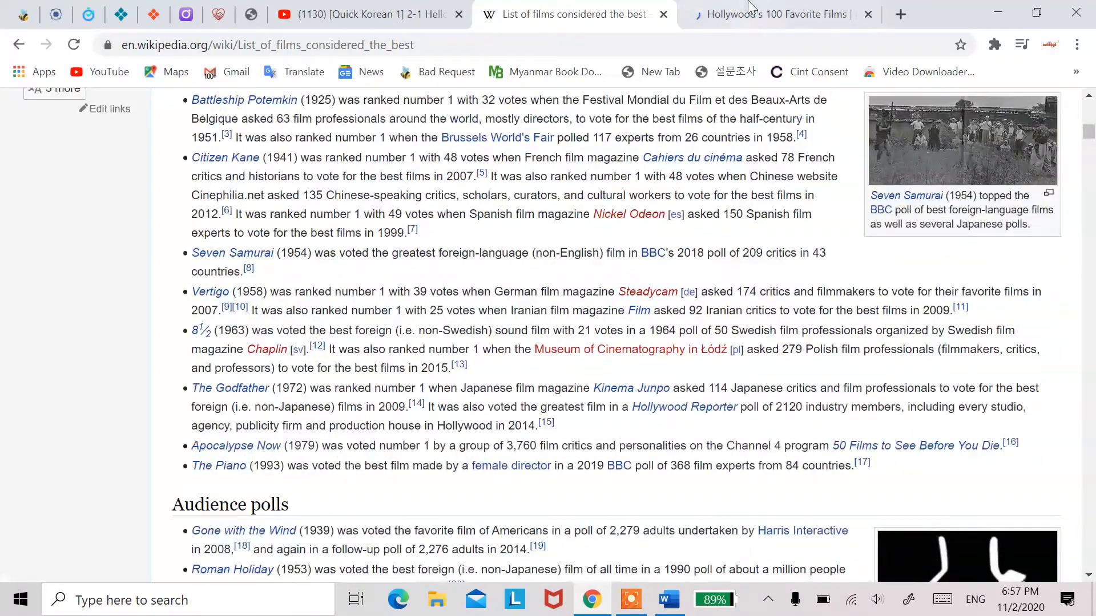
# Step: Go back to the Google results and replace the search query with "microsoft"
pyautogui.click(17, 45)
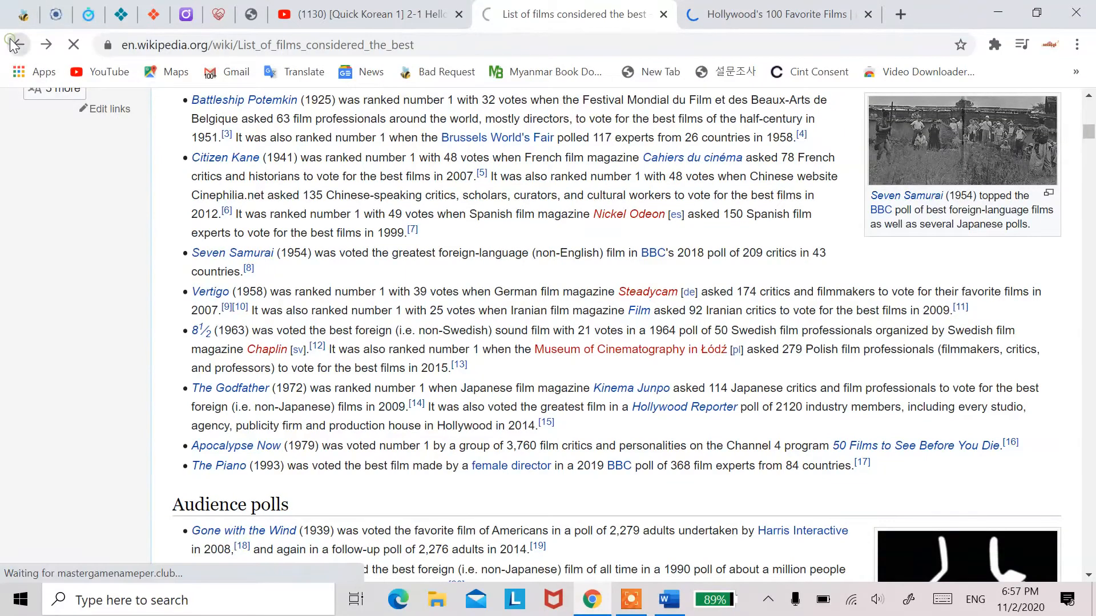
pyautogui.scroll(5, 459, 225)
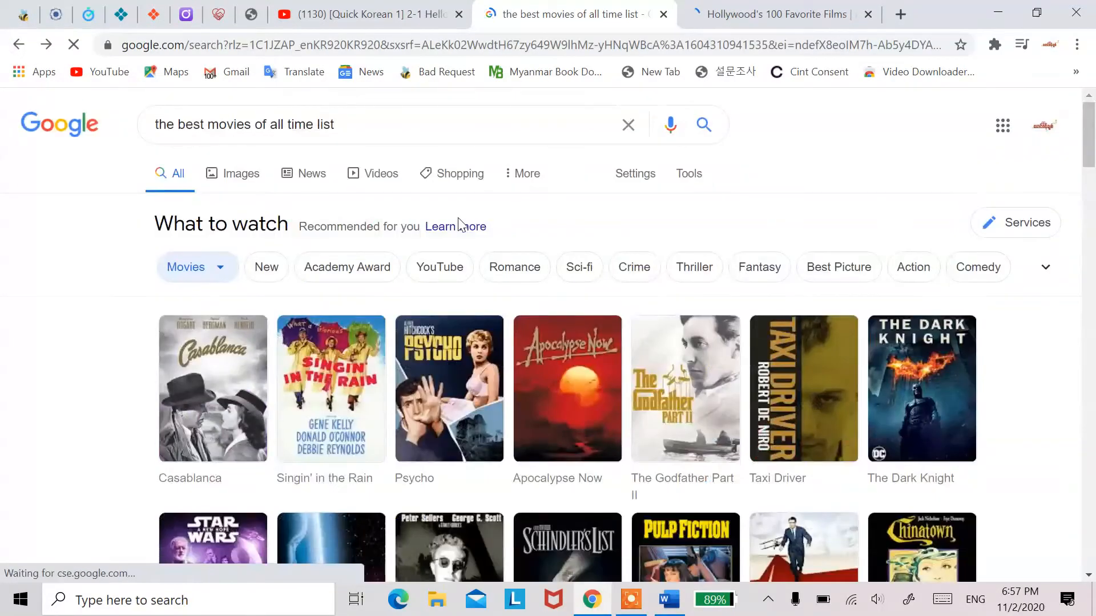
pyautogui.moveTo(398, 118); pyautogui.dragTo(25, 154)
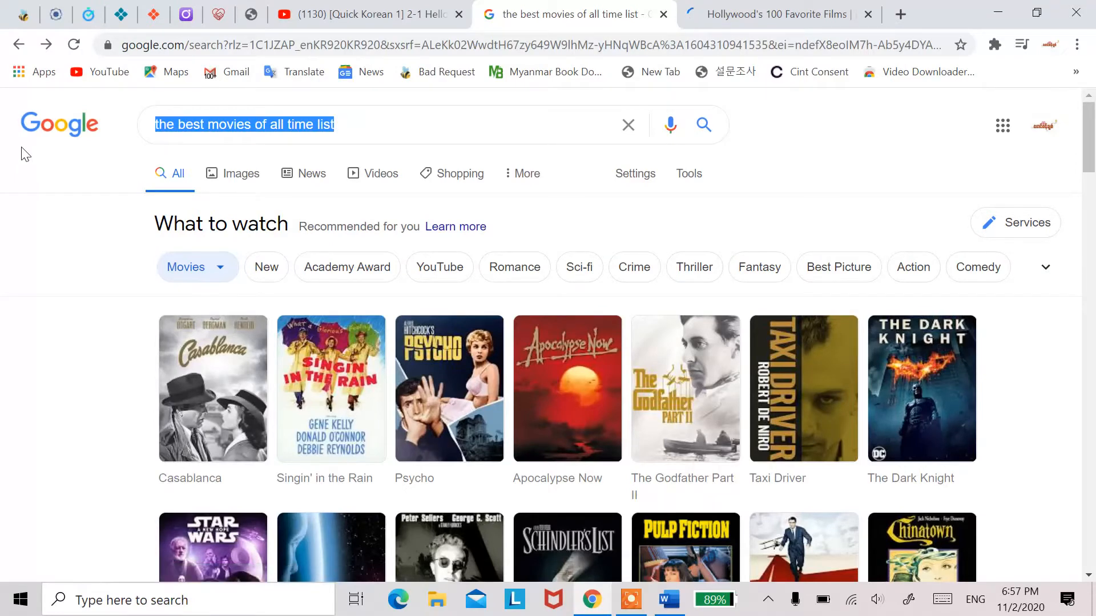
pyautogui.write('micro')
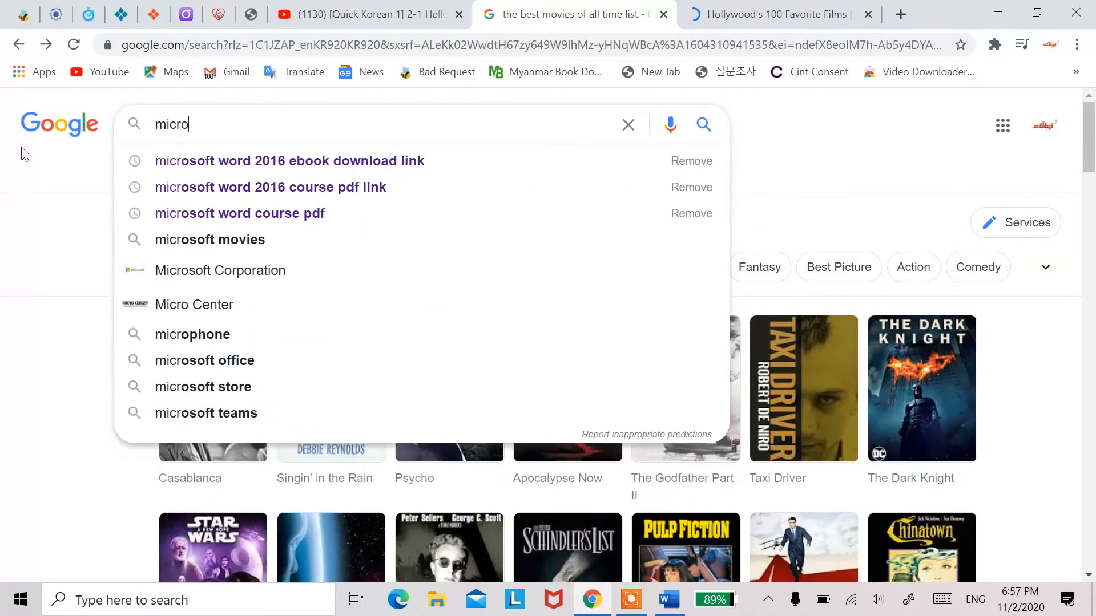
pyautogui.write('soft')
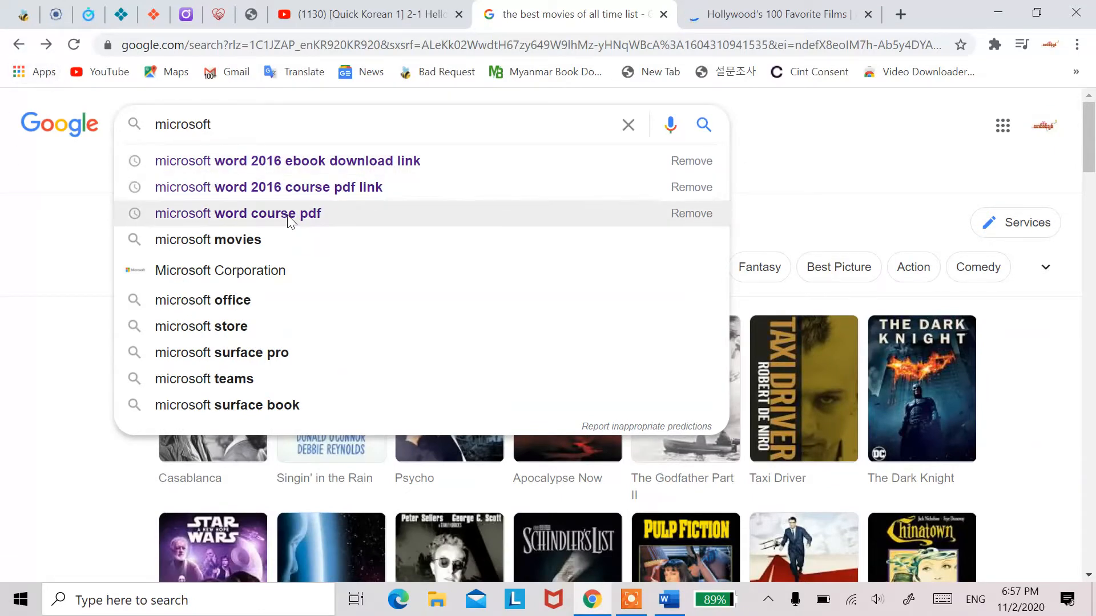
# Step: Show the desktop, look inside the My Files folder and close it again
pyautogui.press('super+d')
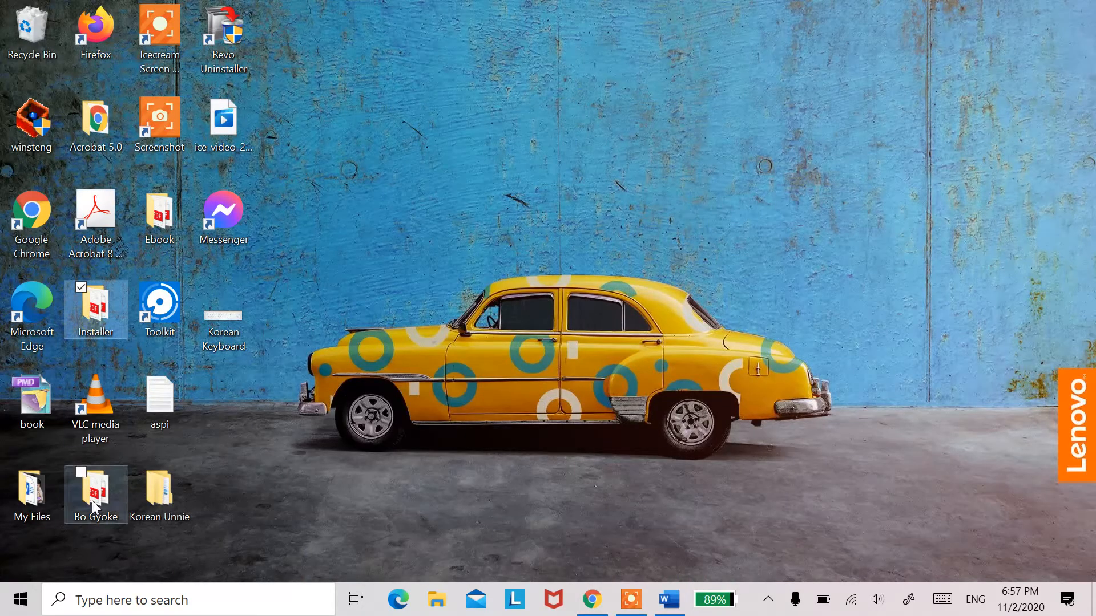
pyautogui.click(97, 429)
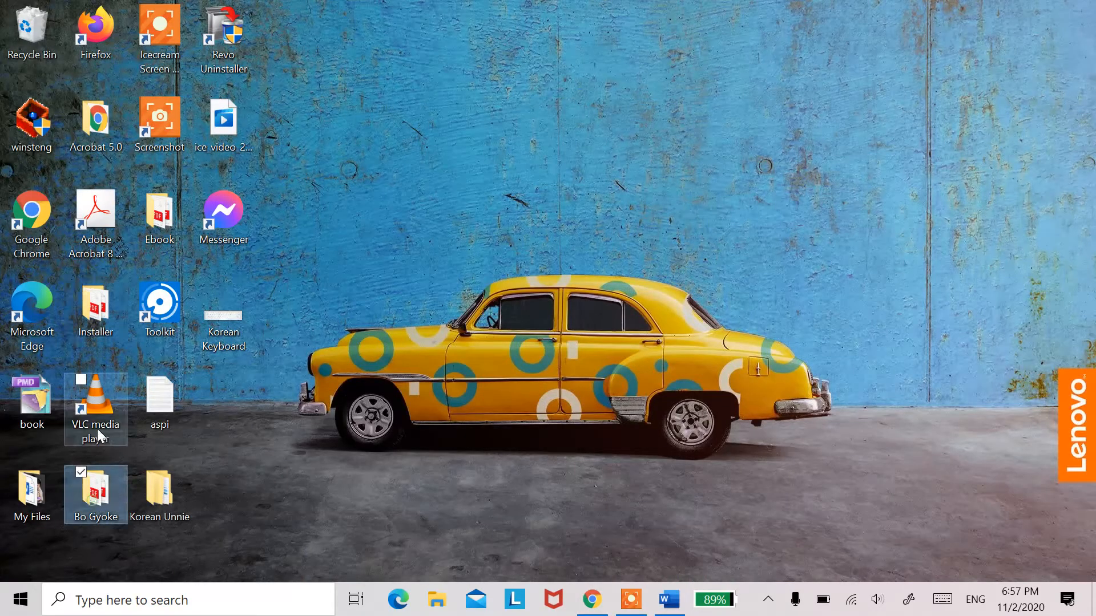
pyautogui.click(36, 496)
pyautogui.doubleClick(42, 500)
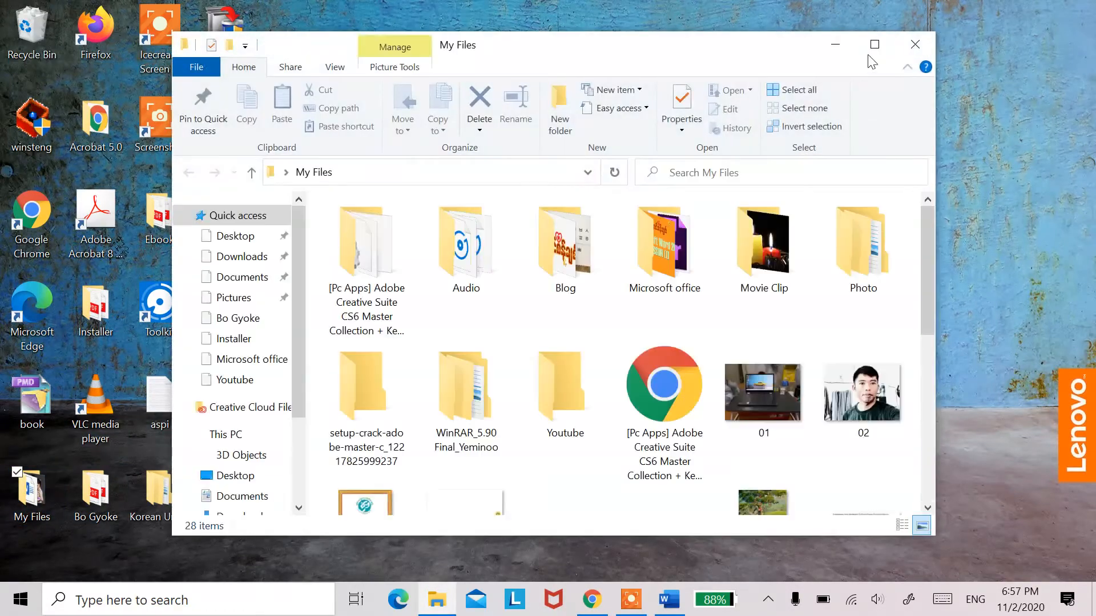
pyautogui.click(910, 50)
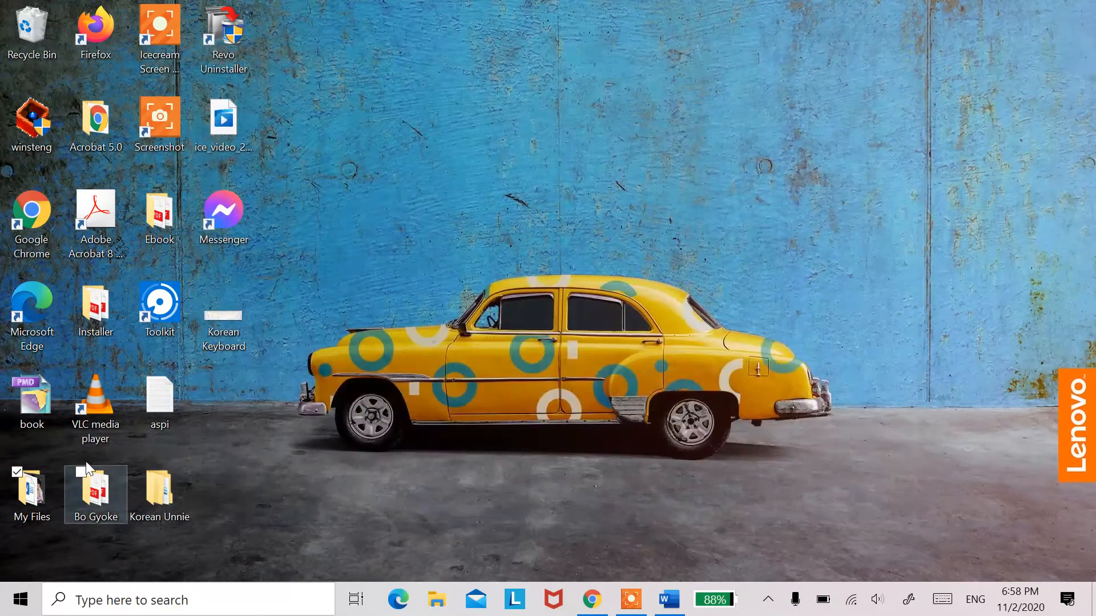
# Step: Open the PDF "Microsoft Word 2016 for professionals for Dummies" from the desktop's Installer folder and look through its table of contents
pyautogui.doubleClick(110, 314)
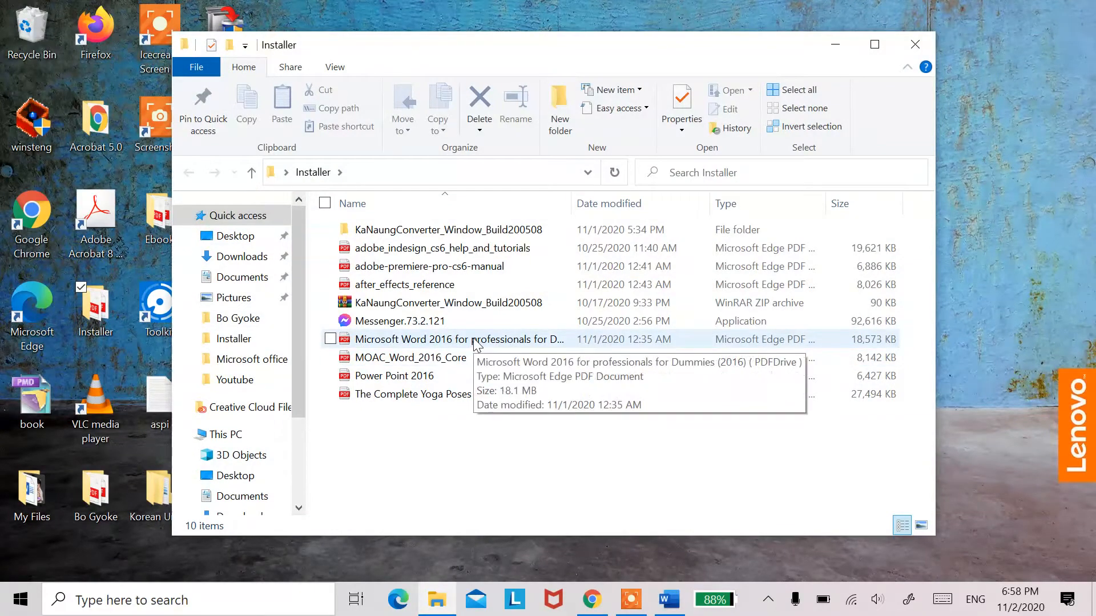
pyautogui.click(475, 343)
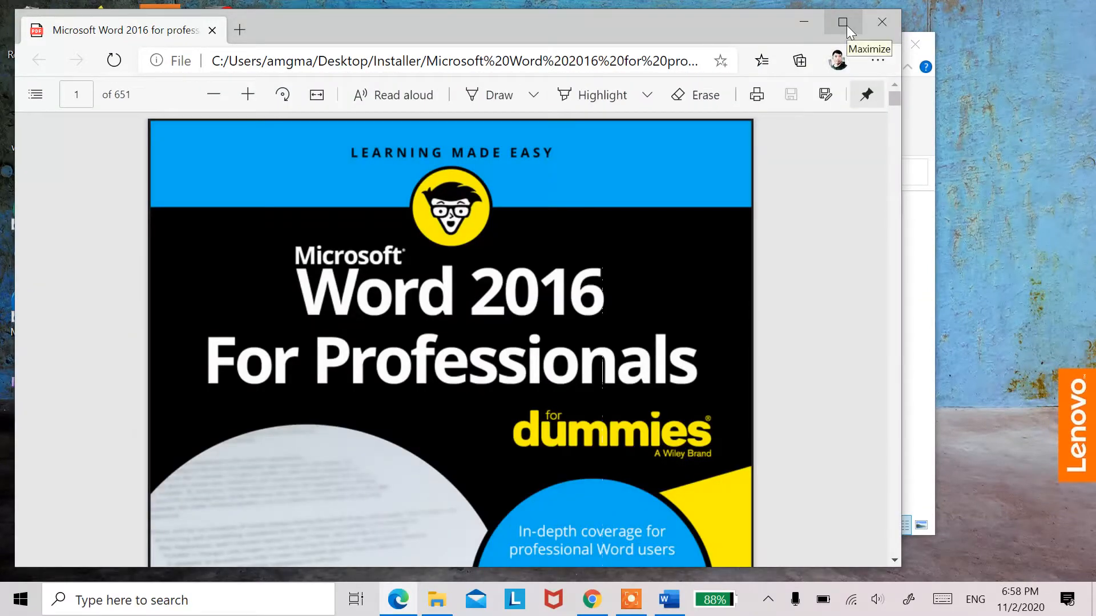
pyautogui.scroll(-15, 512, 347)
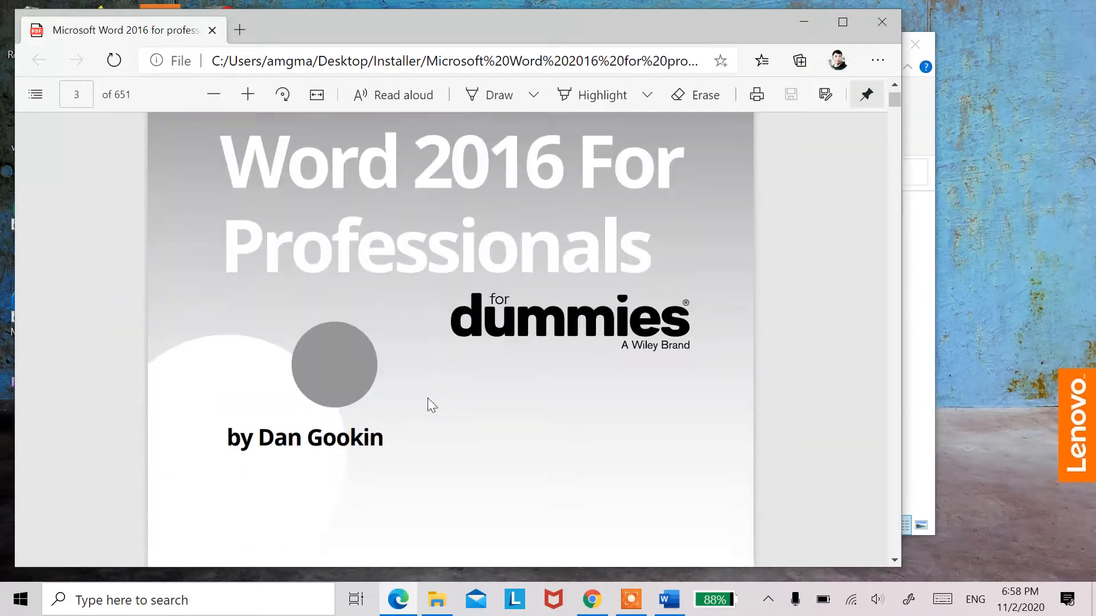
pyautogui.scroll(-15, 428, 399)
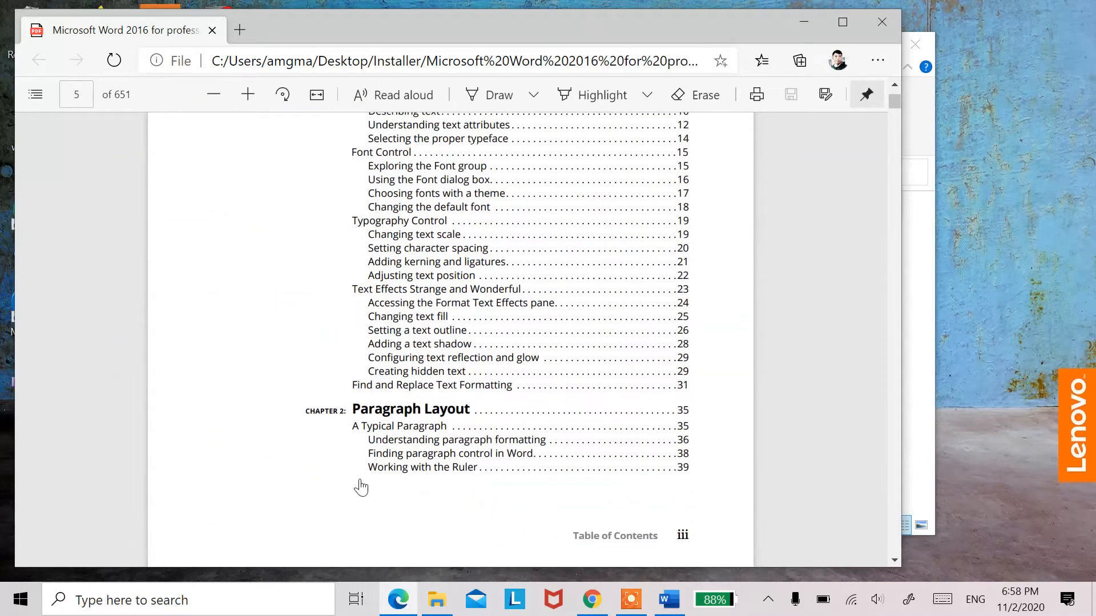
pyautogui.scroll(-15, 361, 486)
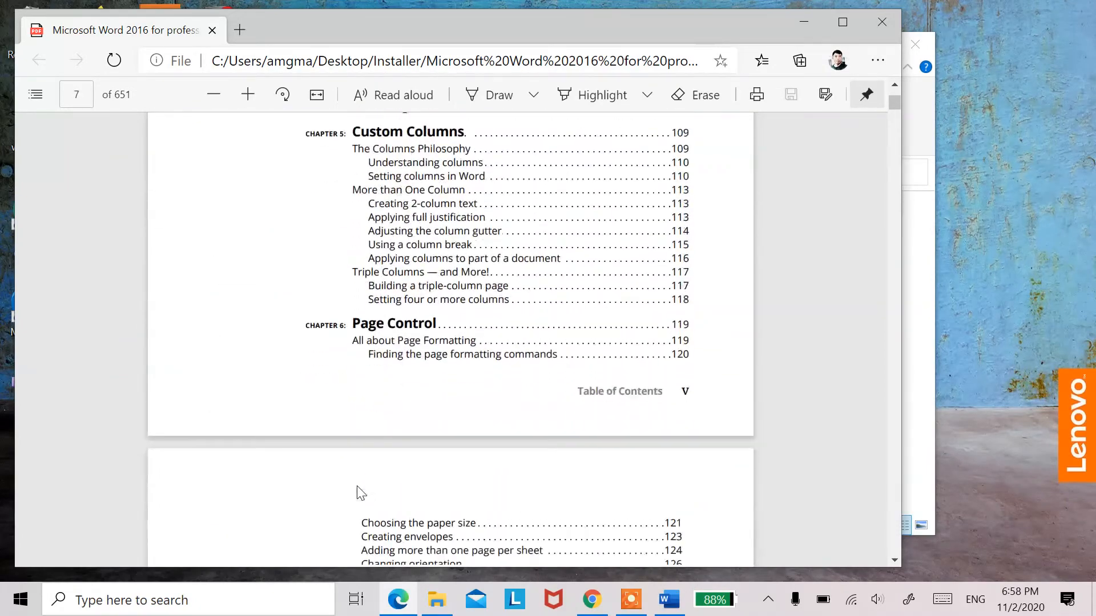
pyautogui.scroll(-15, 361, 492)
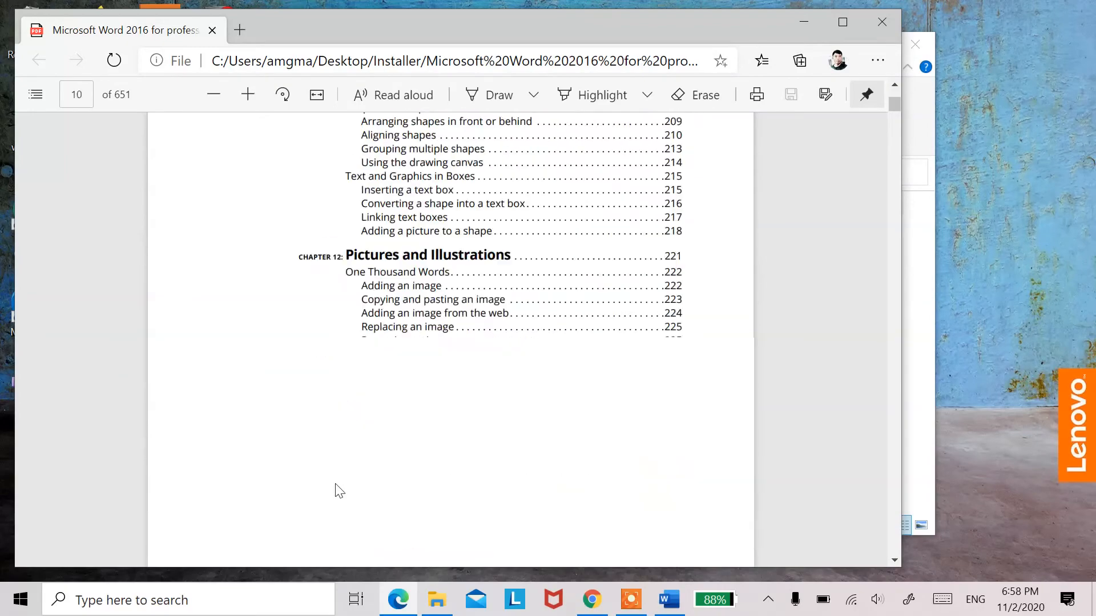
pyautogui.scroll(-15, 340, 492)
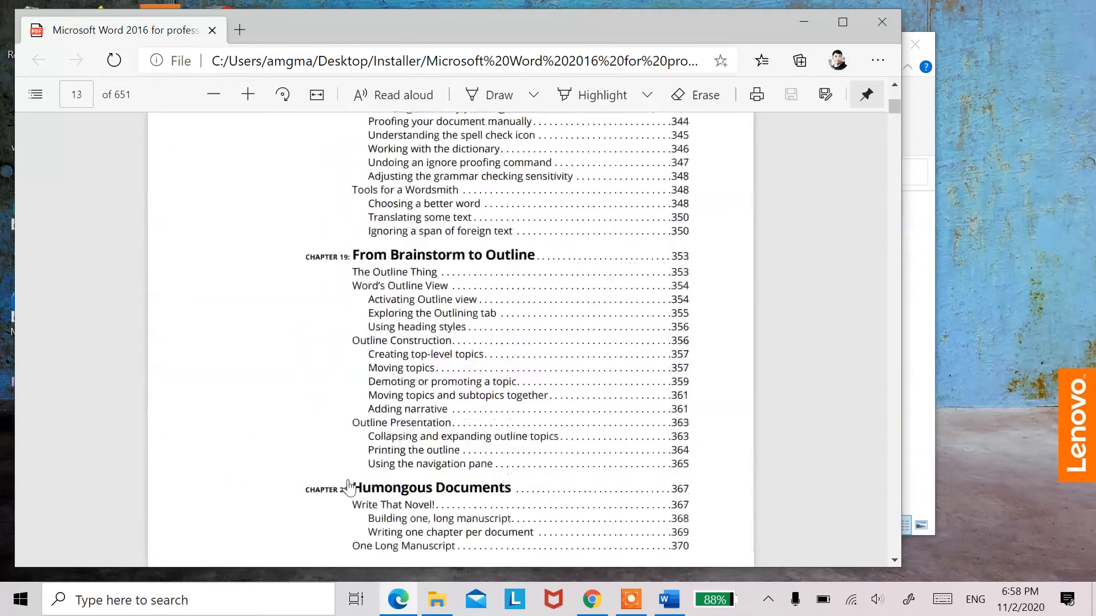
pyautogui.scroll(-12, 349, 488)
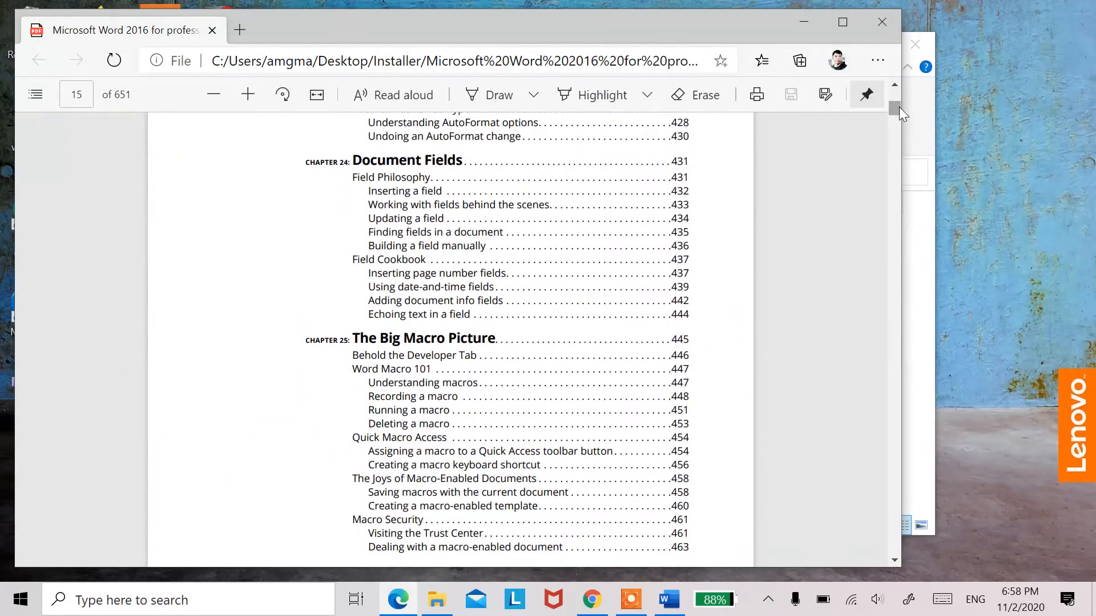
# Step: Go to "Using justification" on PDF page 61 and copy the text from the heading through the sentence ending "word wrap."
pyautogui.moveTo(899, 107); pyautogui.dragTo(898, 139)
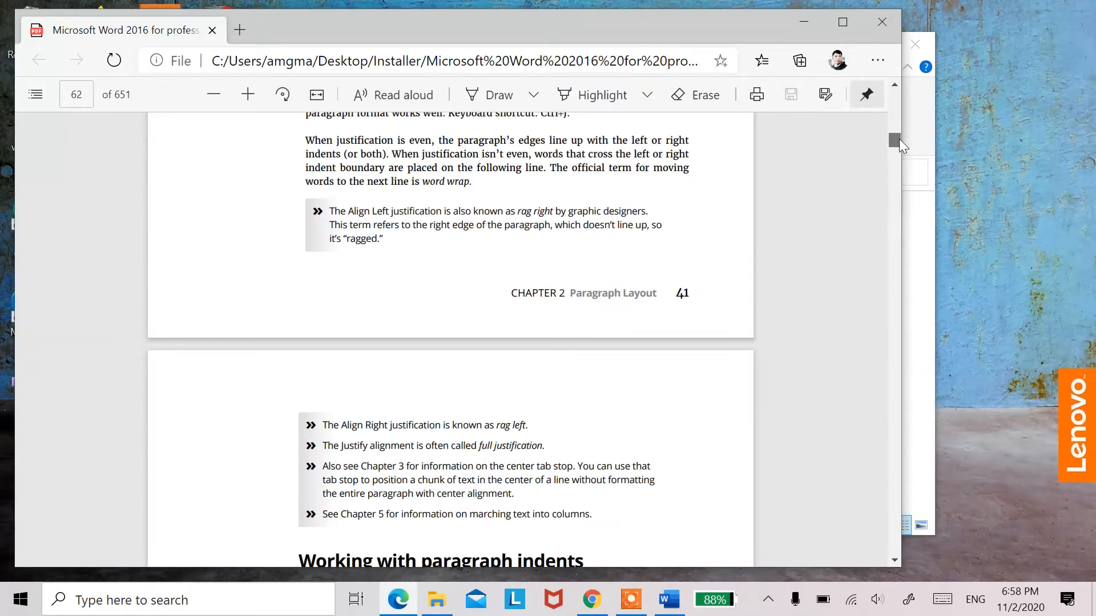
pyautogui.scroll(5, 863, 159)
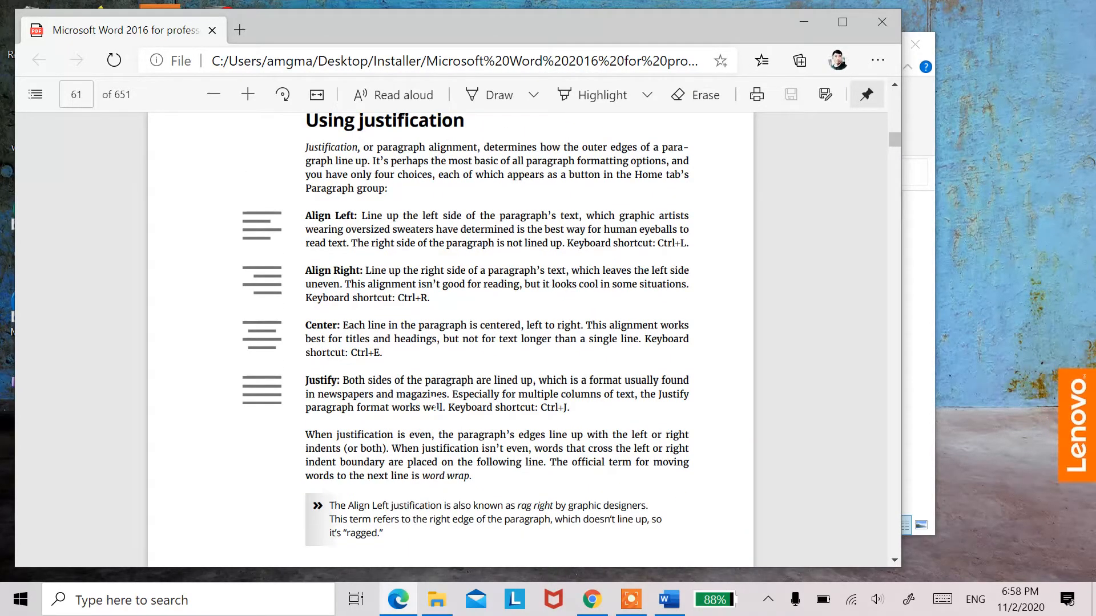
pyautogui.scroll(1, 435, 407)
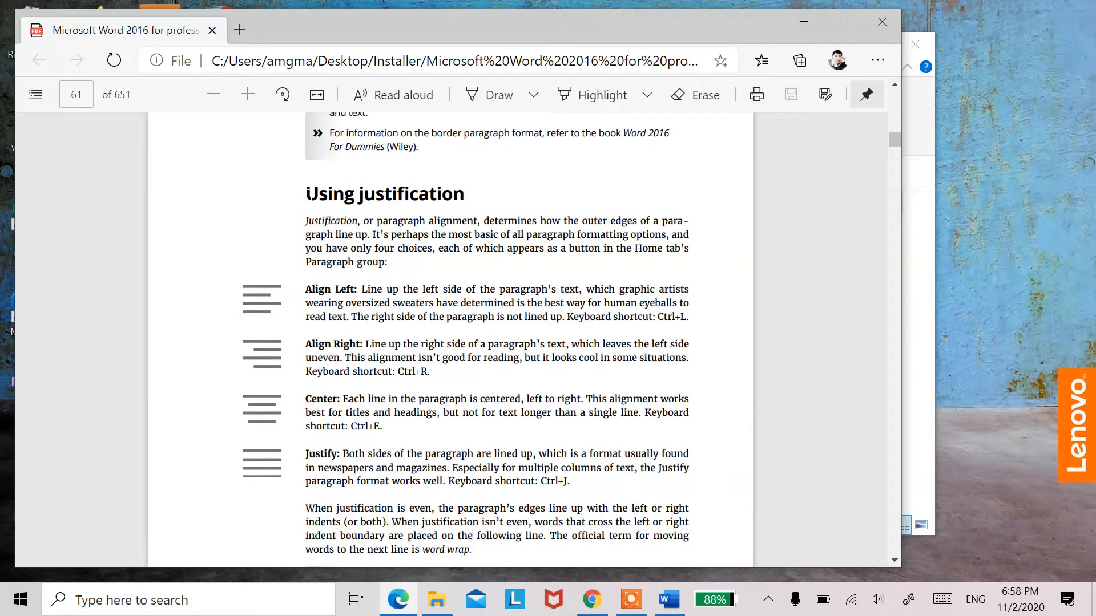
pyautogui.moveTo(308, 194); pyautogui.dragTo(471, 549)
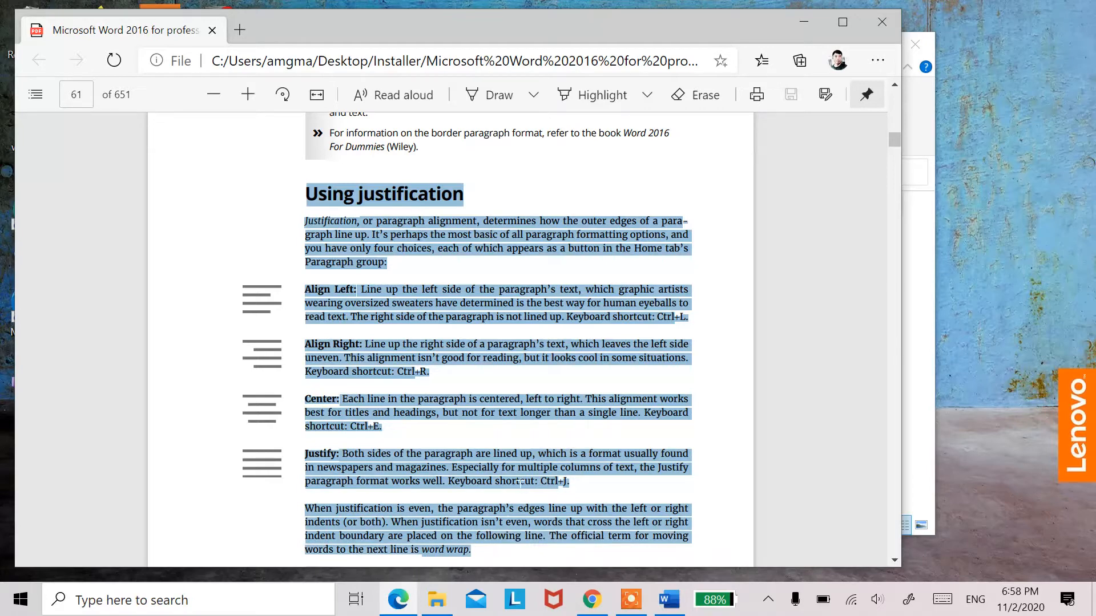
# Step: In the Word document, paste the copied justification text with formatting cleared on a new line below the large blue name, and collapse the ribbon
pyautogui.click(669, 600)
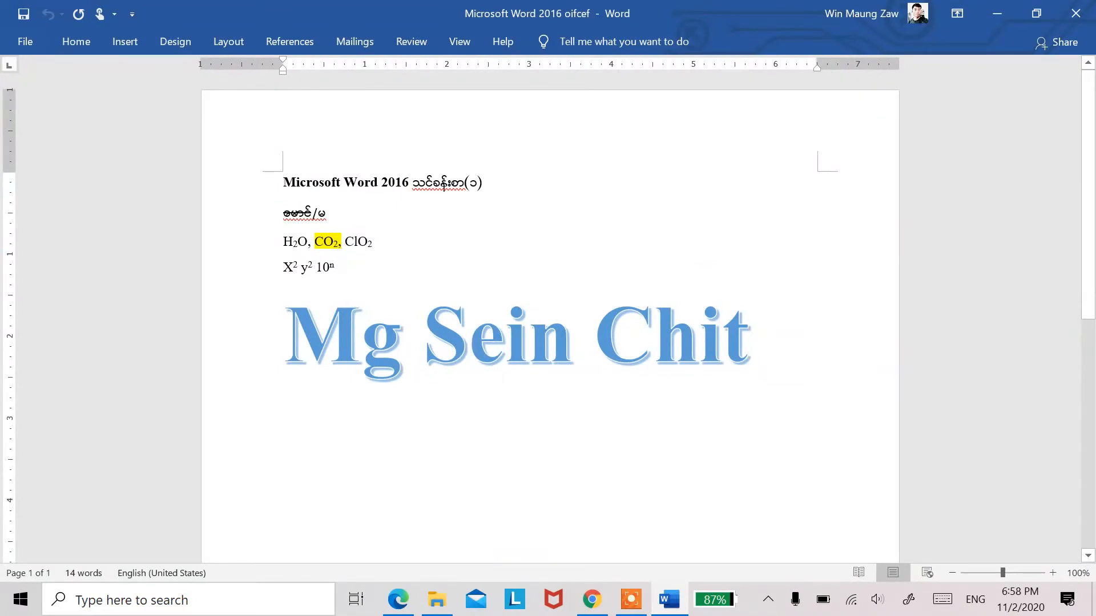
pyautogui.press('Return')
pyautogui.press('Return')
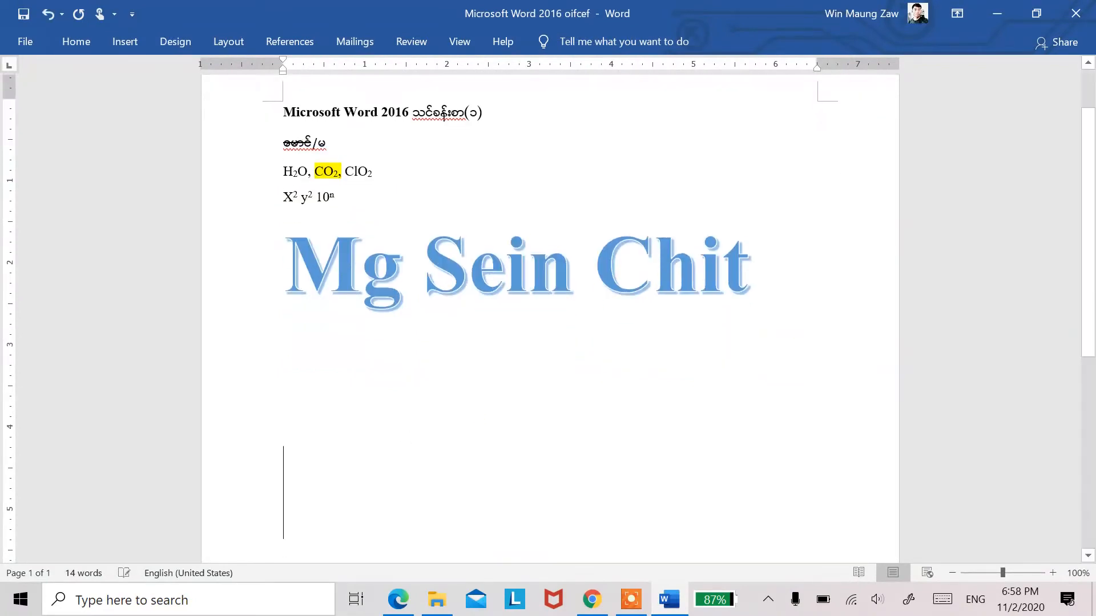
pyautogui.click(76, 41)
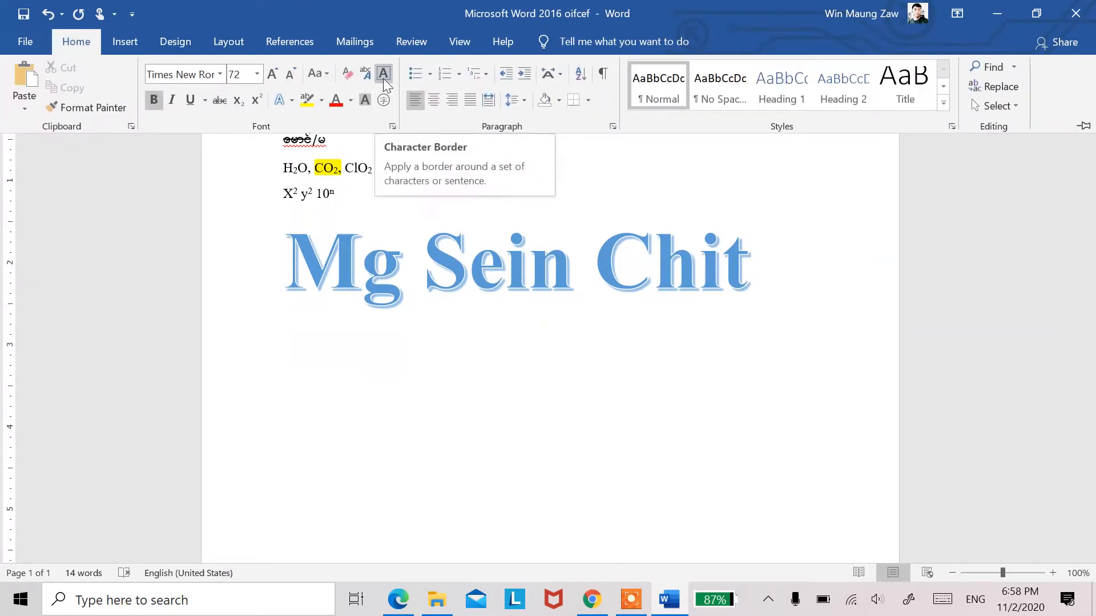
pyautogui.click(352, 73)
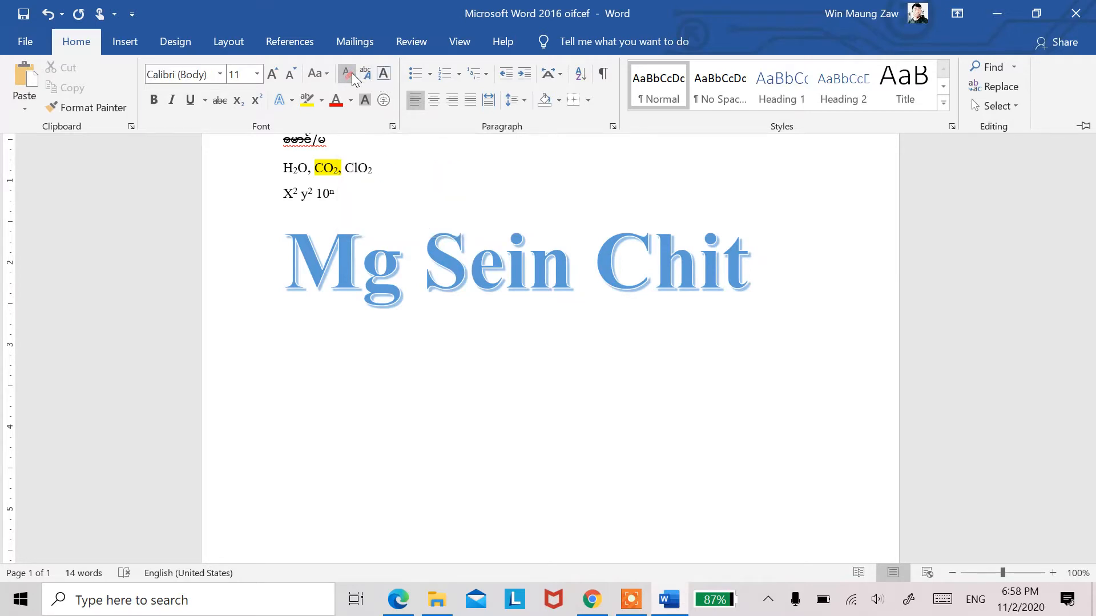
pyautogui.write('Using justification Justification, or paragraph alignment, determines how the outer edges of a paragraph line up. It’s perhaps the most basic of all paragraph formatting options, and you have only four choices, each of which appears as a button in the Home tab’s Paragraph group: Align Left: Line up the left side of the paragraph’s text, which graphic artists wearing oversized sweaters have determined is the best way for human eyeballs to read text. The right side of the paragraph is not lined up. Keyboard shortcut: Ctrl+L. Align Right: Line up the right side of a paragraph’s text, which leaves the left side uneven. This alignment isn’t good for reading, but it looks cool in some situations. Keyboard shortcut: Ctrl+R. Center: Each line in the paragraph is centered, left to right. This alignment works best for titles and headings, but not for text longer than a single line. Keyboard shortcut: Ctrl+E. Justify: Both sides of the paragraph are lined up, which is a format usually found in newspapers and magazines. Especially for multiple columns of text, the Justify paragraph format works well. Keyboard shortcut: Ctrl+J. When justification is even, the paragraph’s edges line up with the left or right indents (or both). When justification isn’t even, words that cross the left or right indent boundary are placed on the following line. The official term for moving words to the next line is word wrap.')
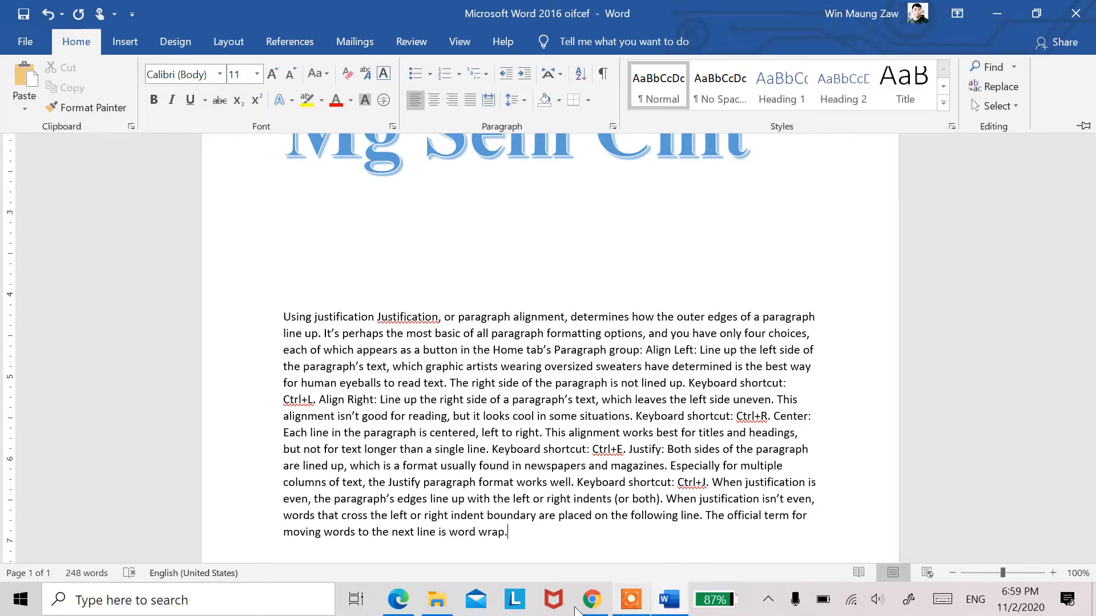
pyautogui.hotkey('ctrl', 'F1')
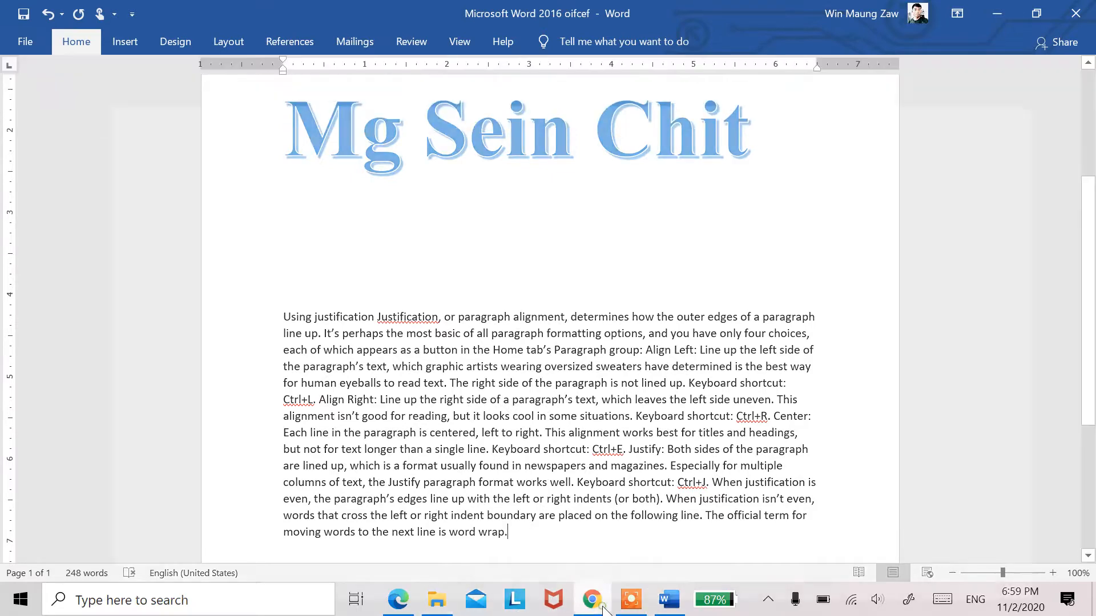
# Step: Check the original paragraph layout of the "Using justification" section in the PDF and return to the Word document
pyautogui.click(603, 608)
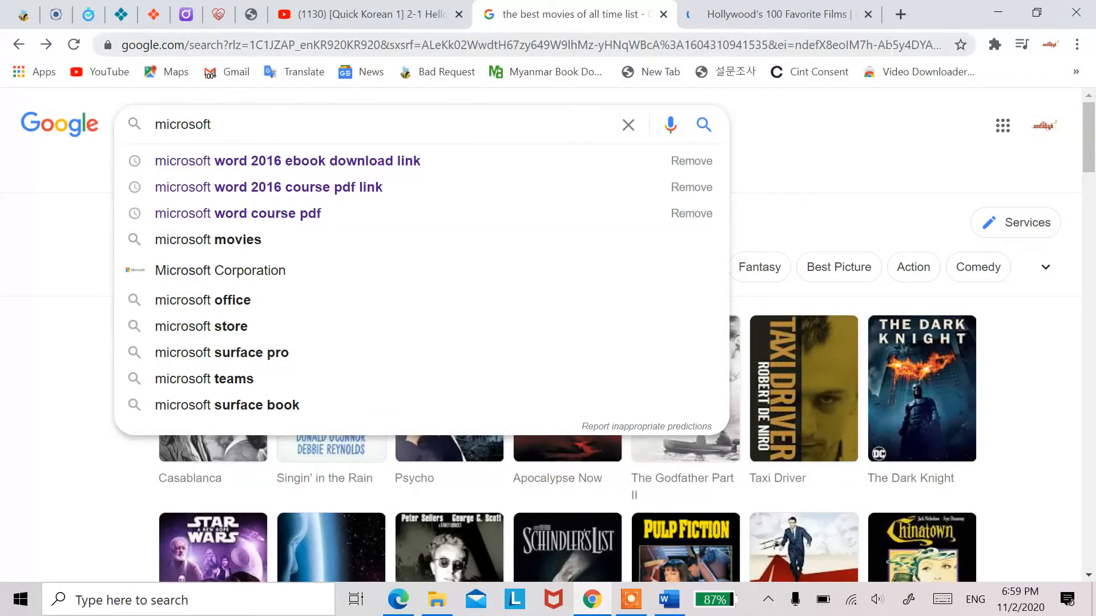
pyautogui.hotkey('alt', 'Tab')
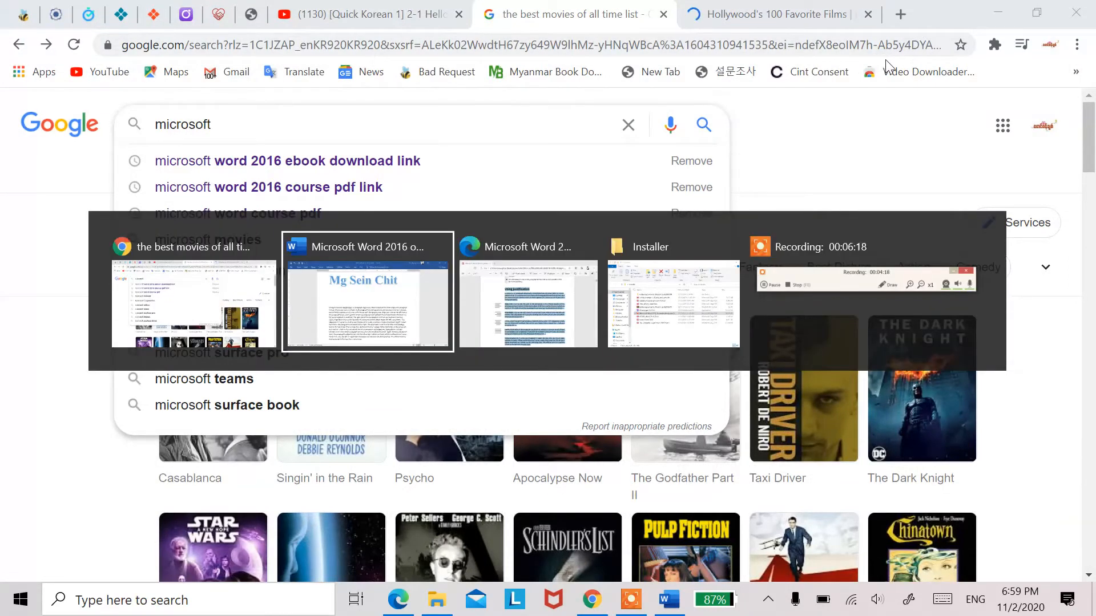
pyautogui.hotkey('alt', 'Tab')
pyautogui.hotkey('alt', 'Tab')
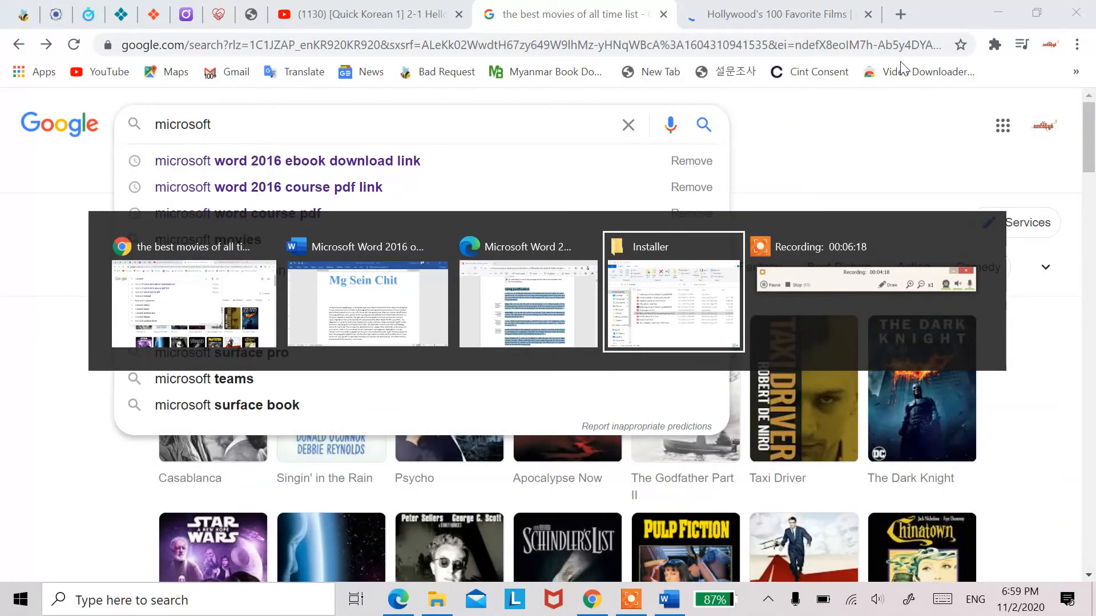
pyautogui.hotkey('alt', 'shift', 'Tab')
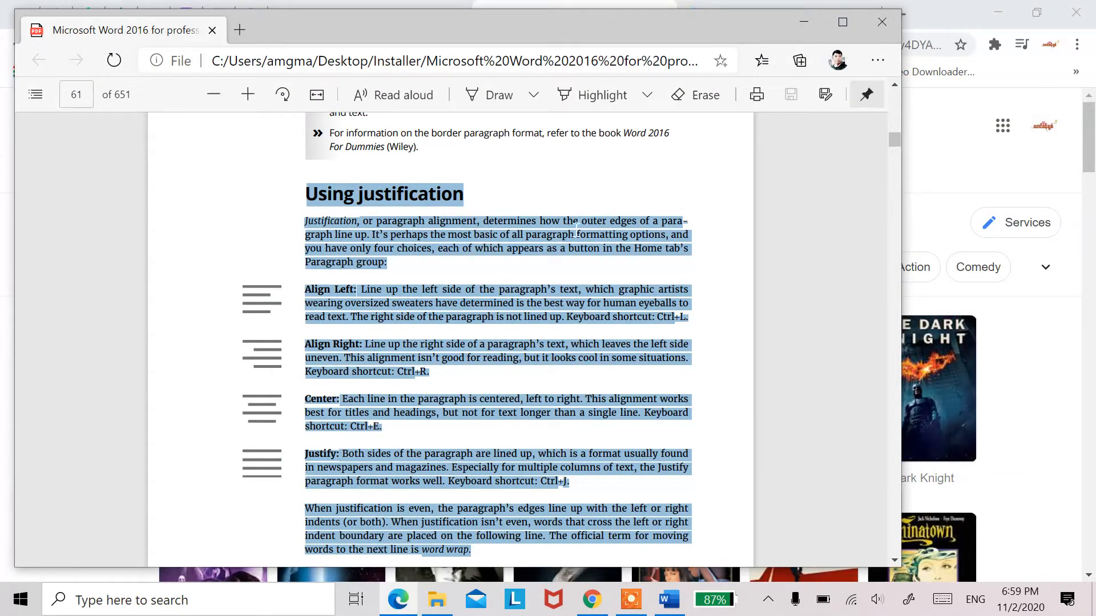
pyautogui.hotkey('alt', 'Tab')
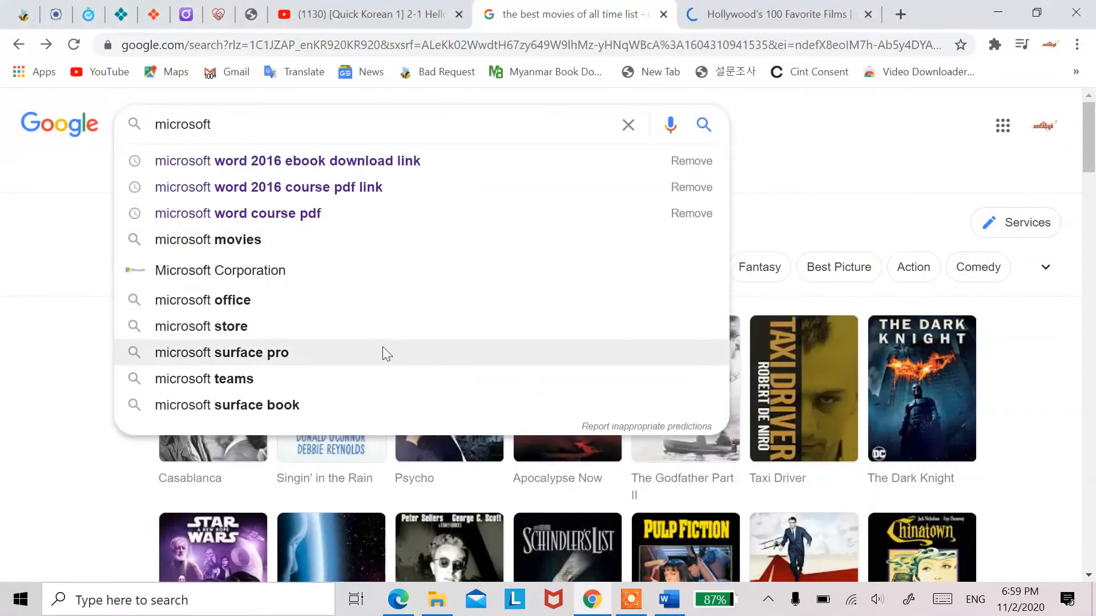
pyautogui.hotkey('alt', 'Tab')
pyautogui.hotkey('alt', 'Tab')
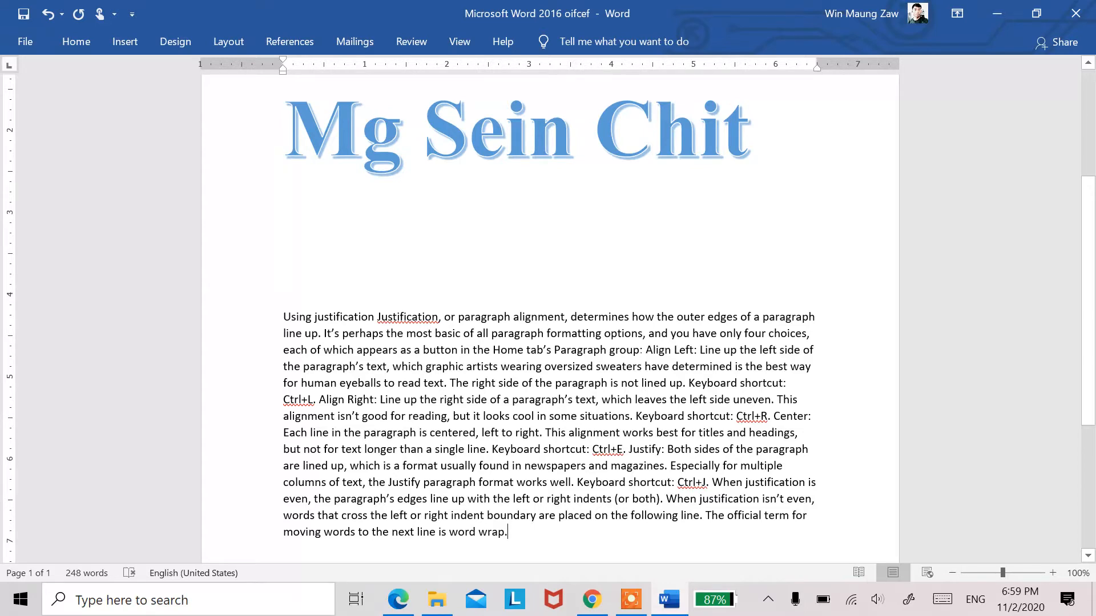
# Step: Break the pasted text into separate paragraphs starting at "Align Left", "Align Right", "Center", "Justify" and "When justification is even"
pyautogui.click(646, 350)
pyautogui.press('Return')
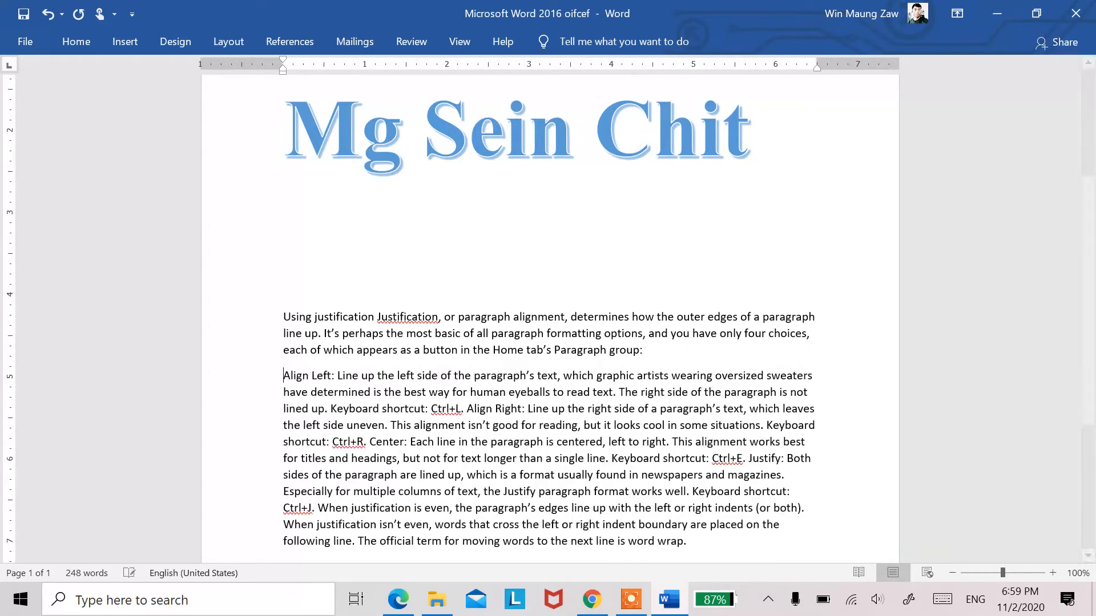
pyautogui.moveTo(468, 392); pyautogui.dragTo(566, 392)
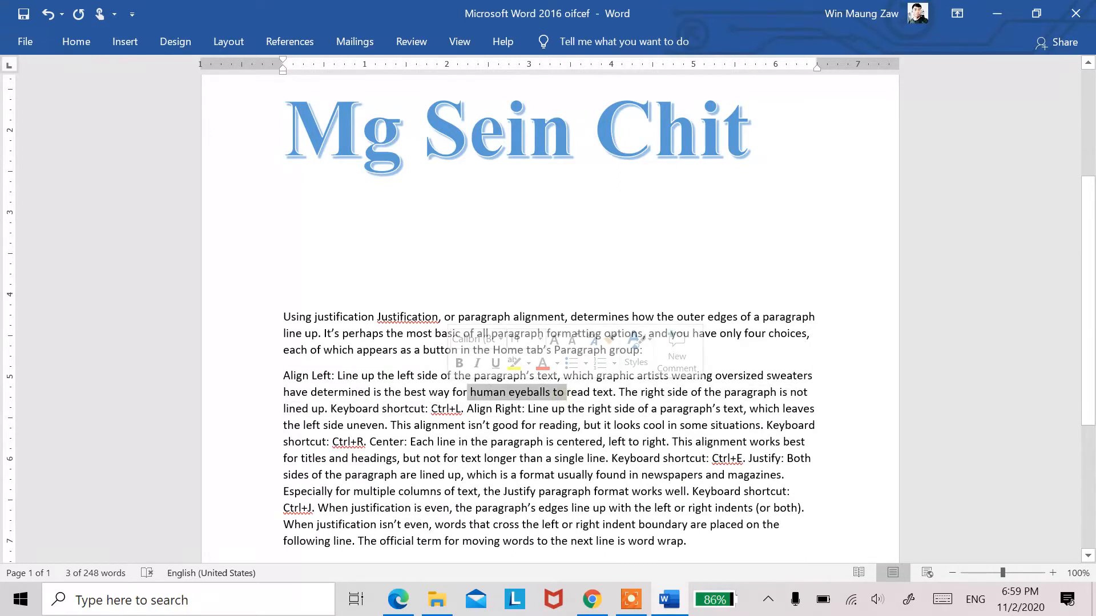
pyautogui.click(626, 392)
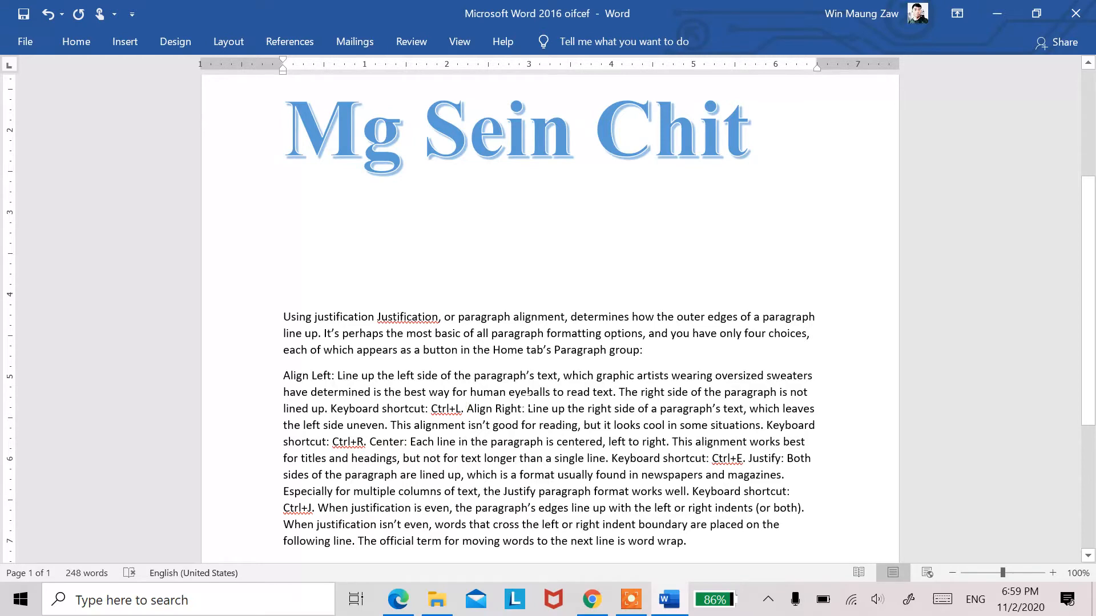
pyautogui.press('Return')
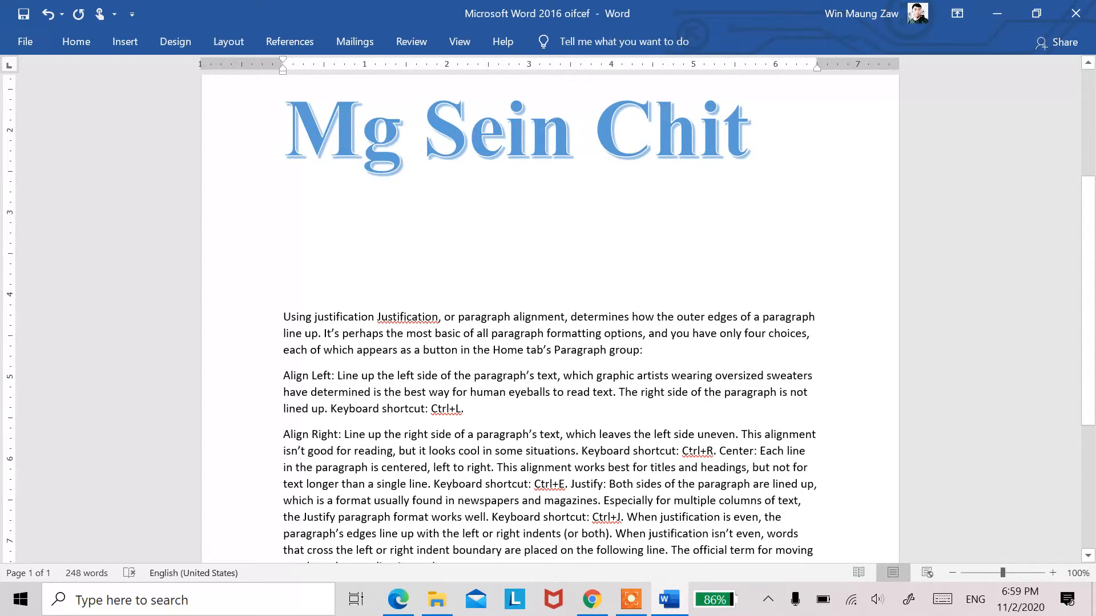
pyautogui.click(720, 449)
pyautogui.press('Return')
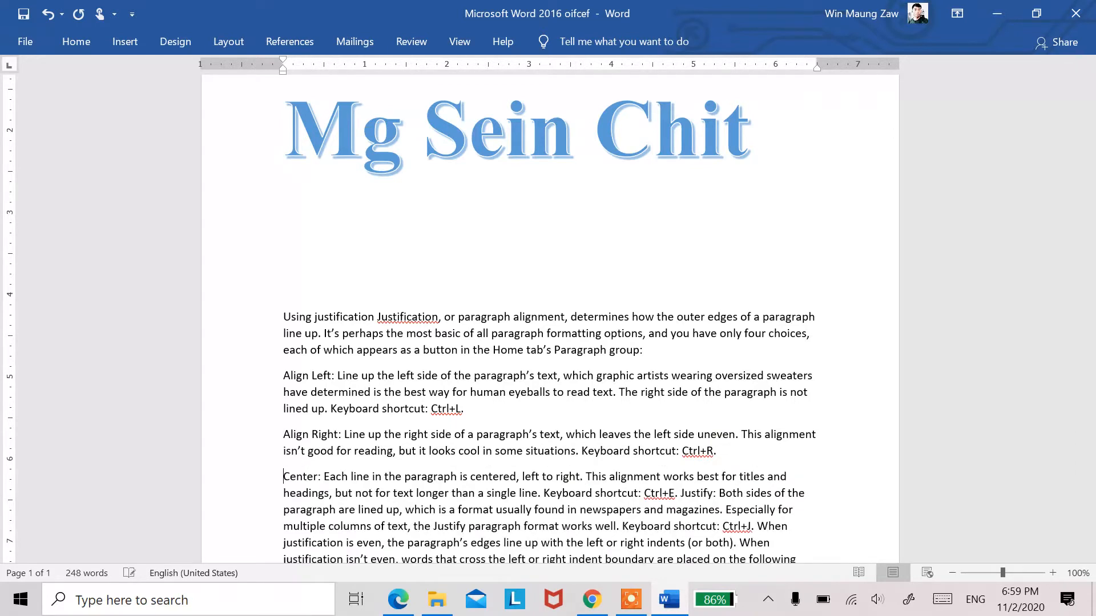
pyautogui.scroll(-2, 708, 452)
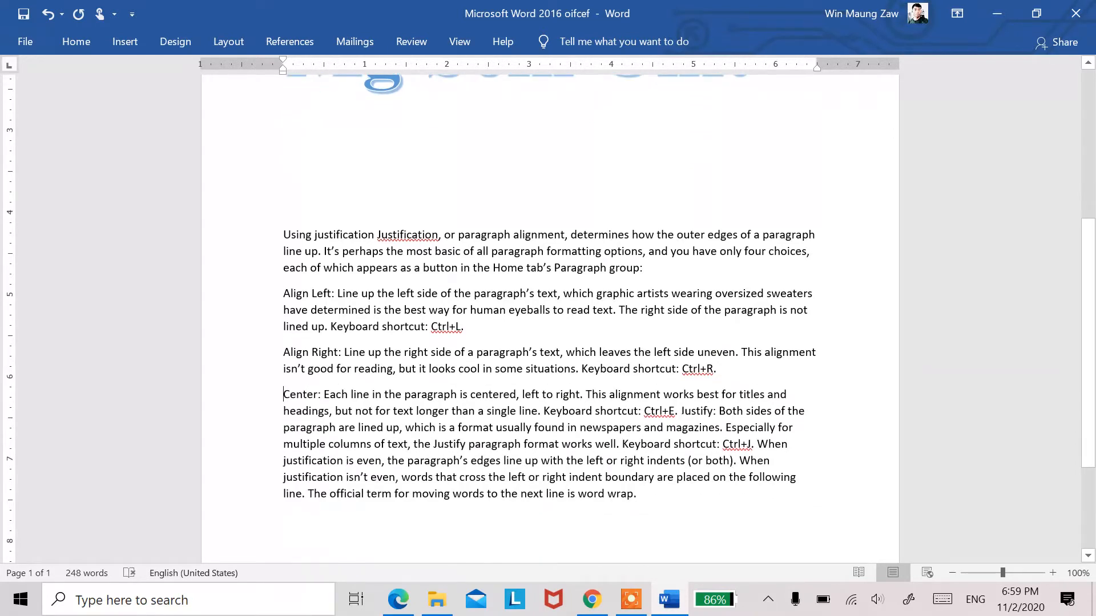
pyautogui.click(678, 410)
pyautogui.press('Return')
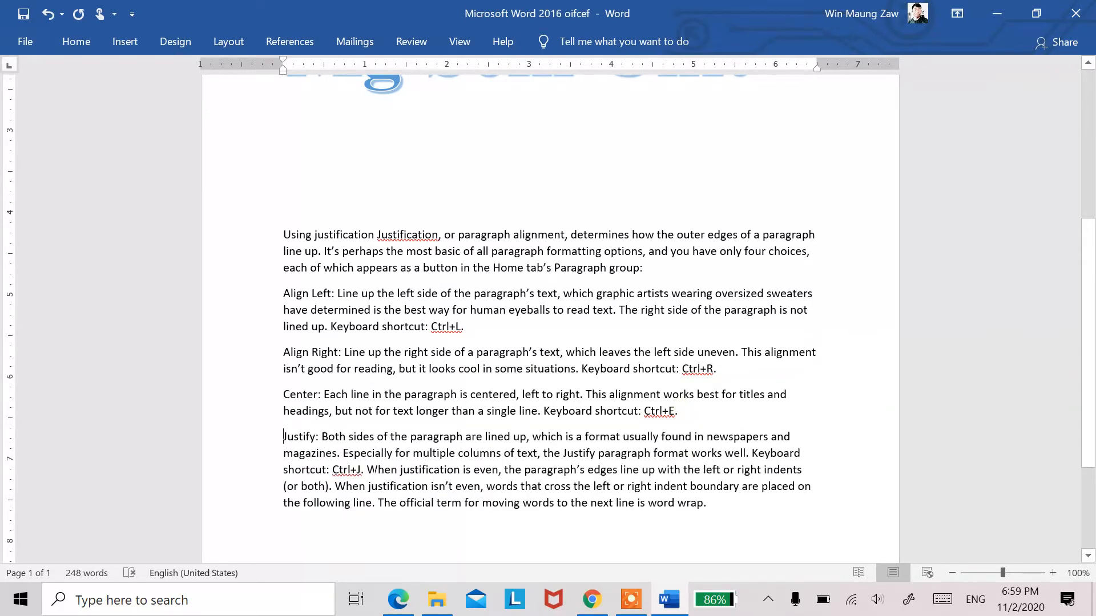
pyautogui.click(367, 470)
pyautogui.press('Return')
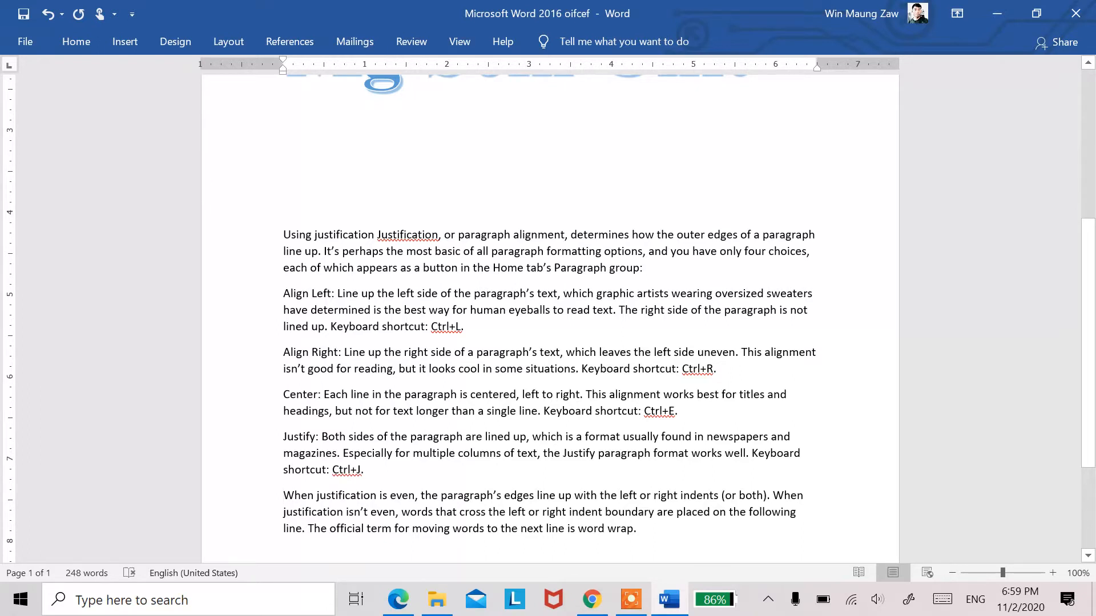
# Step: Format all six justification paragraphs below the large blue name as a bulleted list with the default round bullets
pyautogui.click(74, 37)
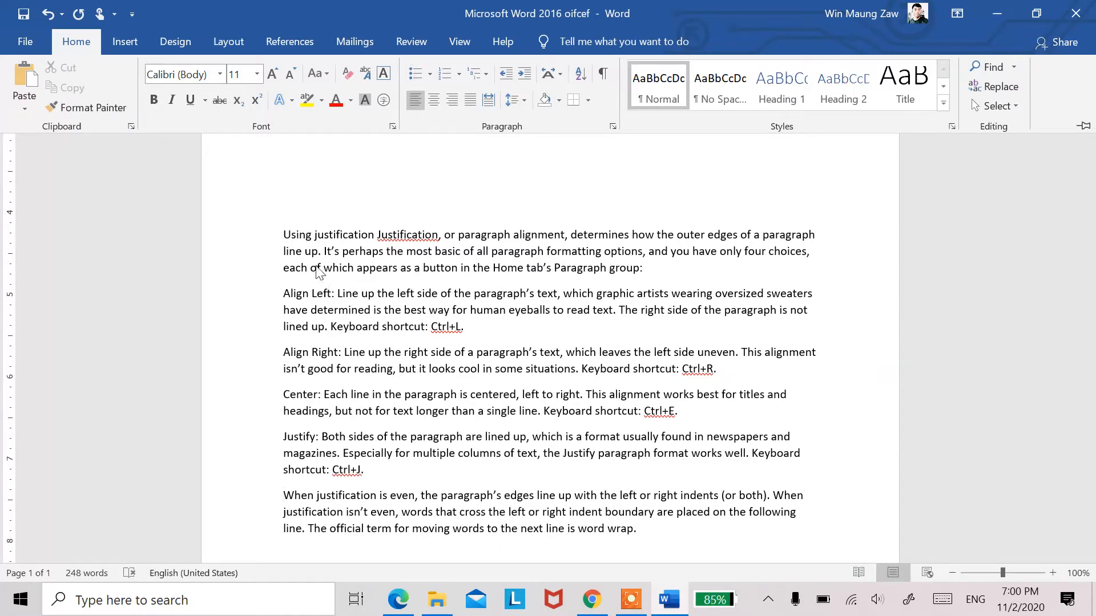
pyautogui.hotkey('ctrl', 'F1')
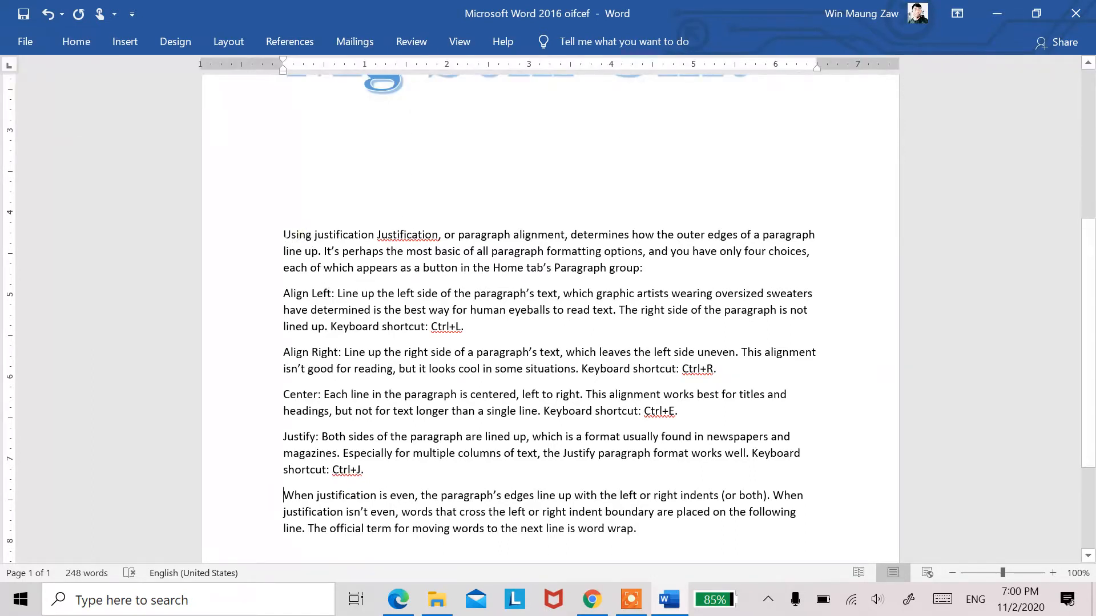
pyautogui.moveTo(283, 234); pyautogui.dragTo(639, 542)
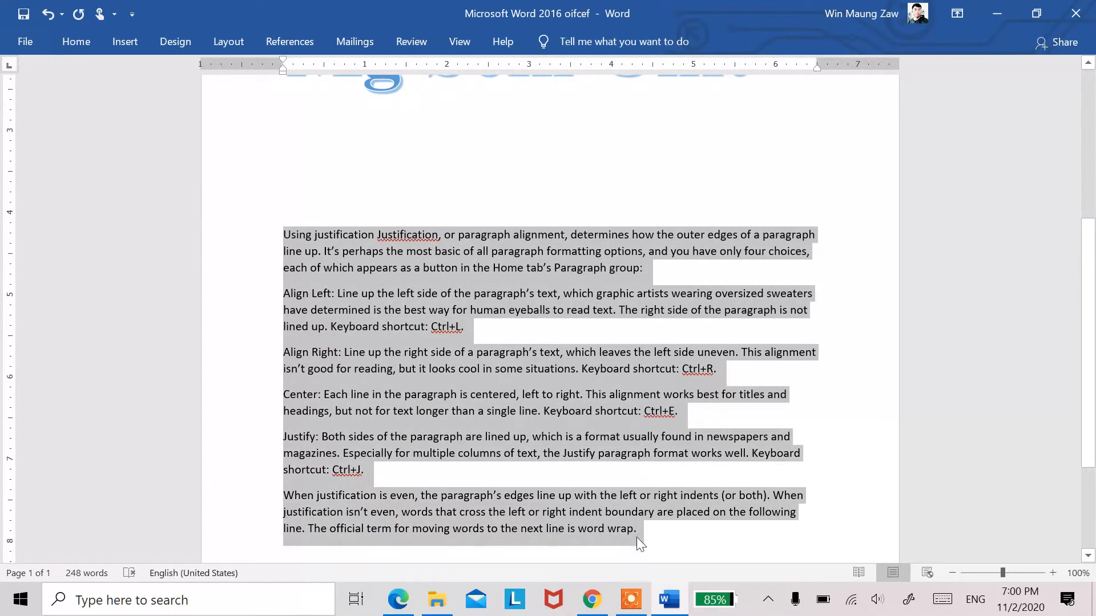
pyautogui.click(80, 43)
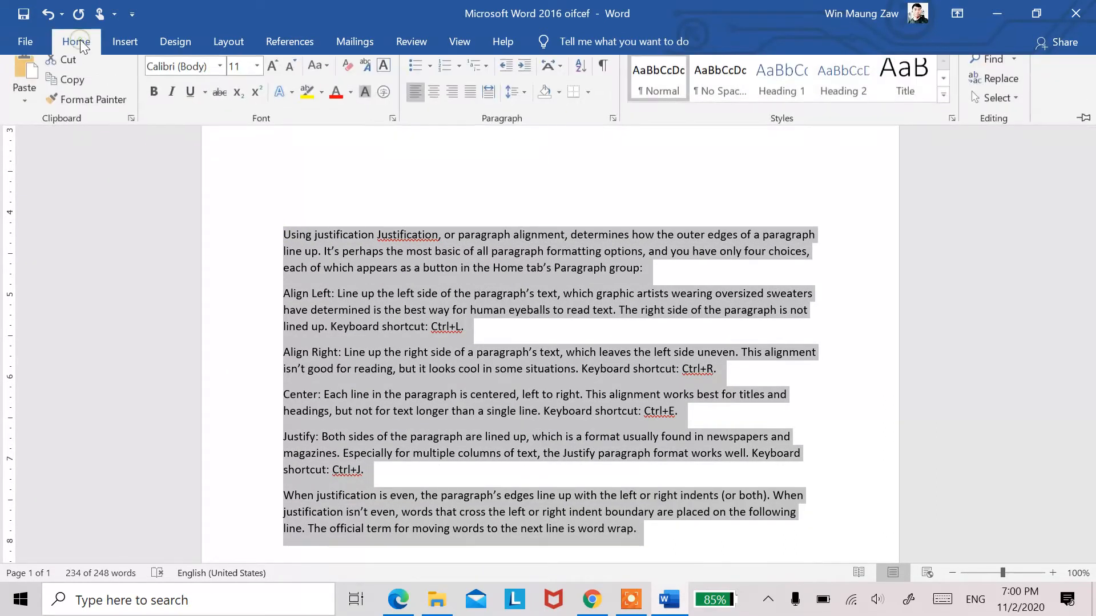
pyautogui.click(416, 74)
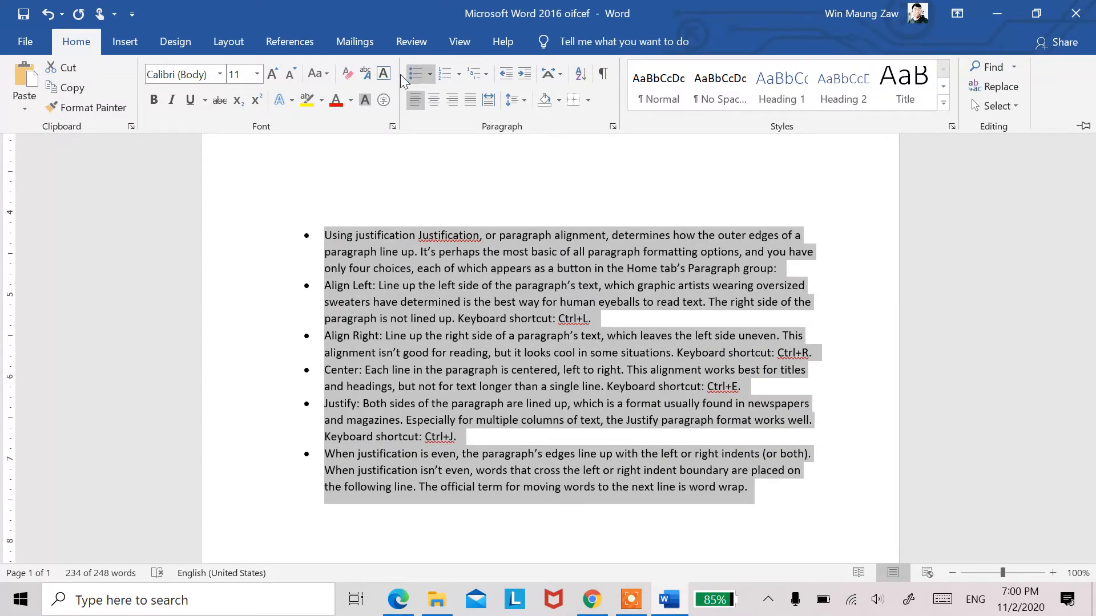
# Step: Change the selected paragraphs to a numbered list and look through the available multilevel list styles
pyautogui.click(443, 73)
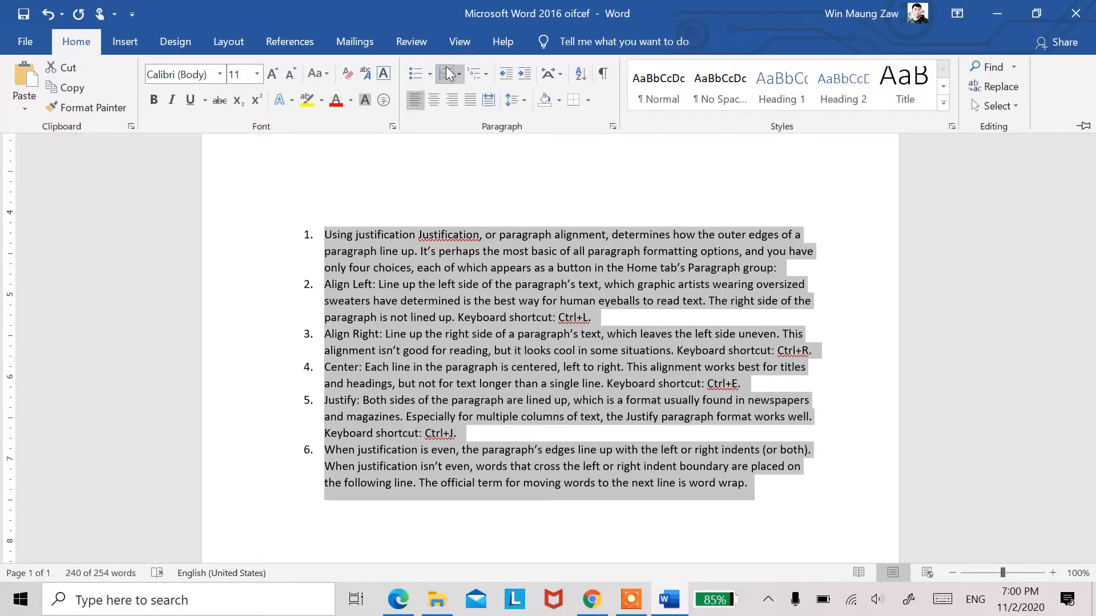
pyautogui.click(474, 73)
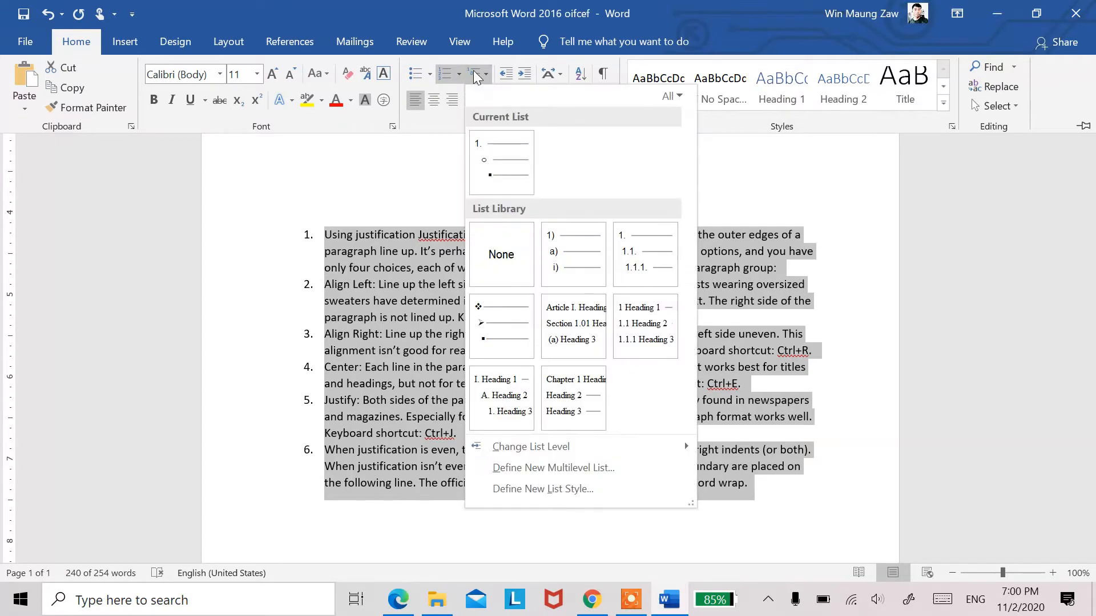
pyautogui.moveTo(500, 165)
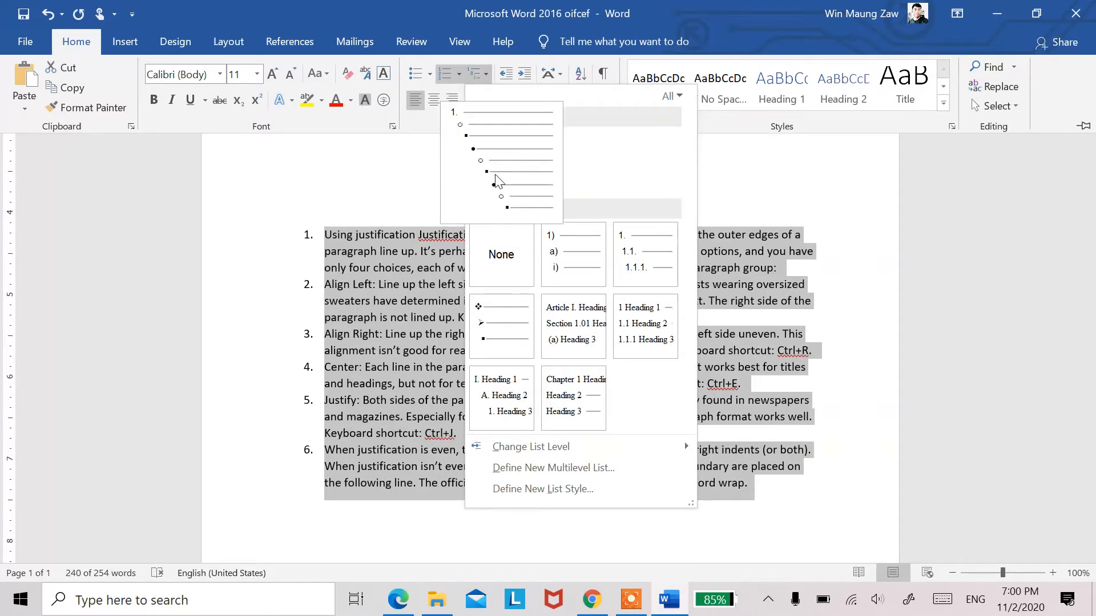
pyautogui.moveTo(567, 236)
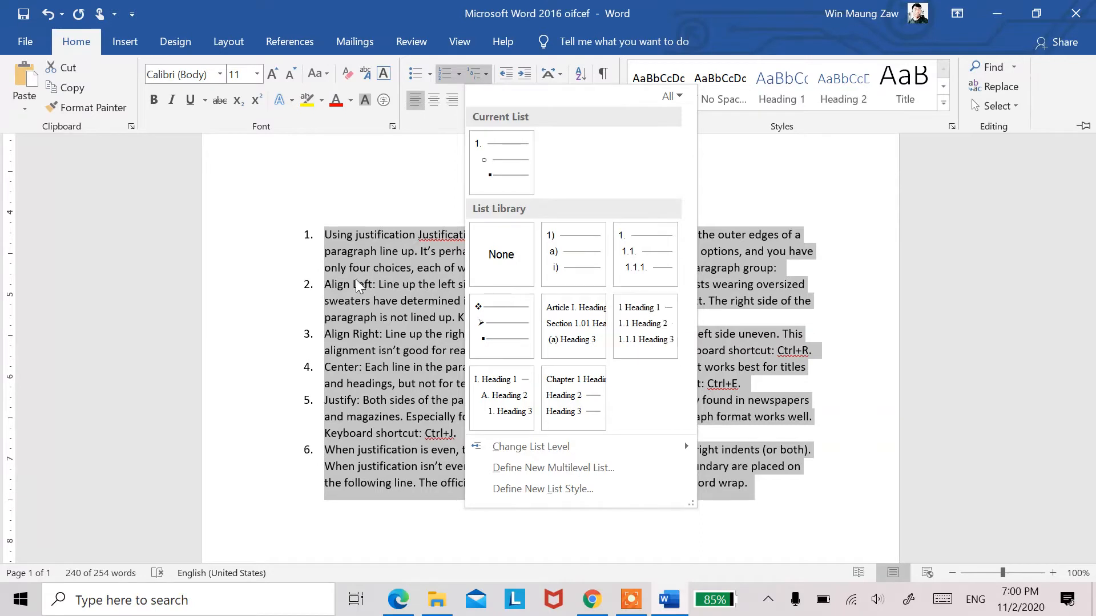
pyautogui.moveTo(584, 318)
# Step: Turn the numbered paragraphs into a bulleted list with the four-diamond bullet
pyautogui.click(422, 72)
pyautogui.click(428, 77)
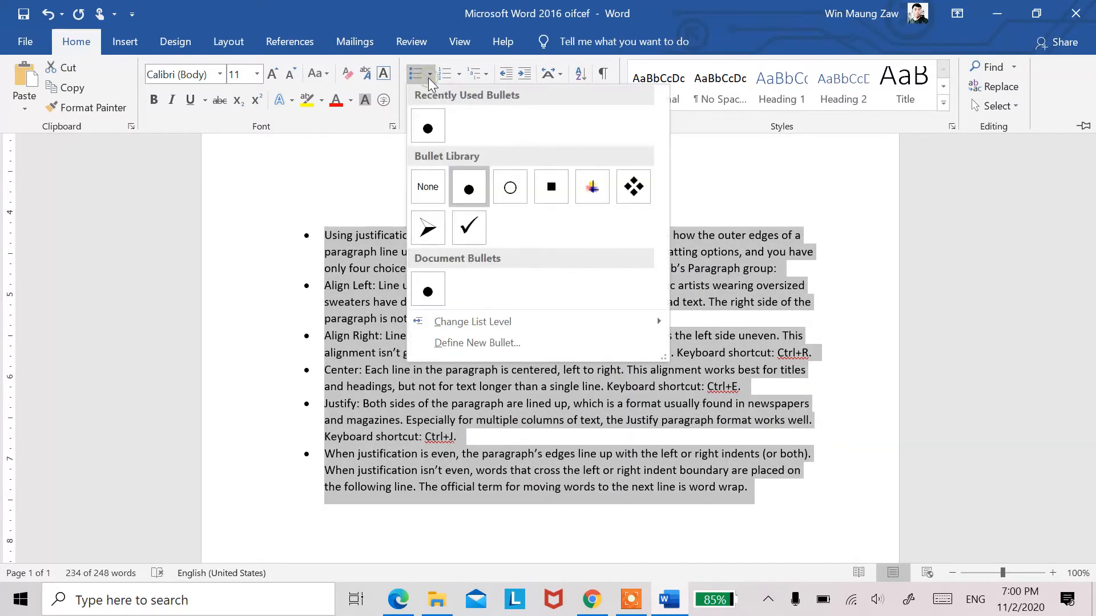
pyautogui.click(620, 188)
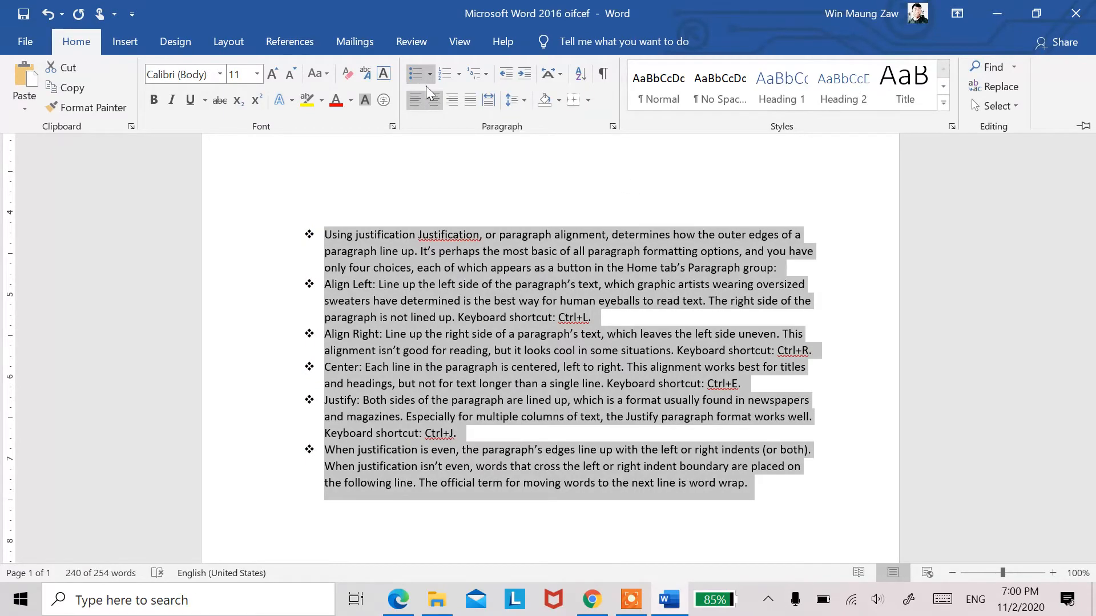
# Step: Set the list's bullets to check marks, and turn the bullets off and on again
pyautogui.click(428, 73)
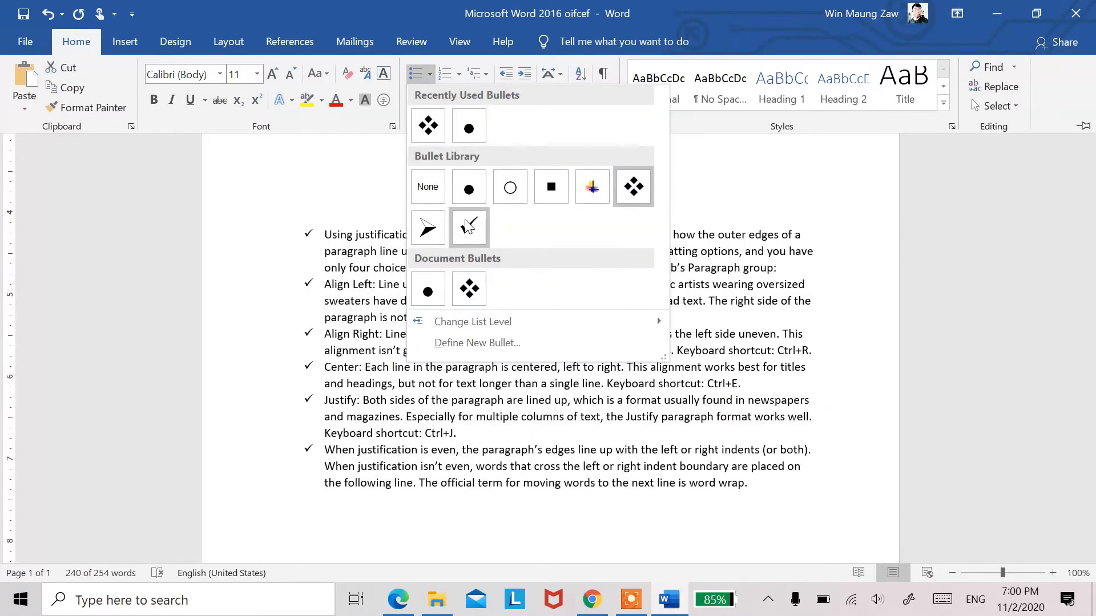
pyautogui.click(468, 227)
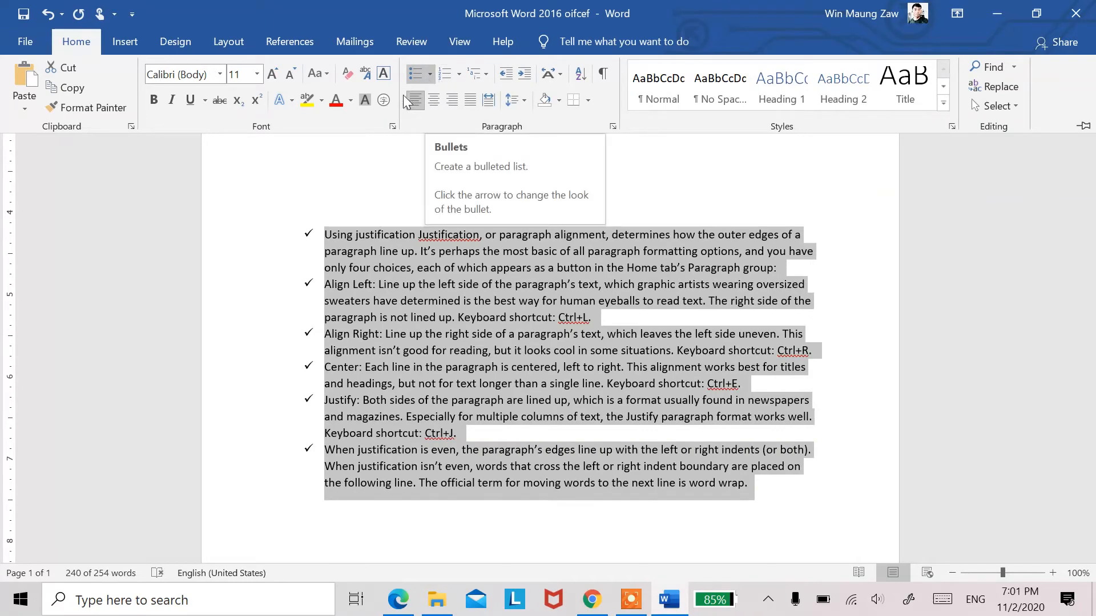
pyautogui.click(413, 73)
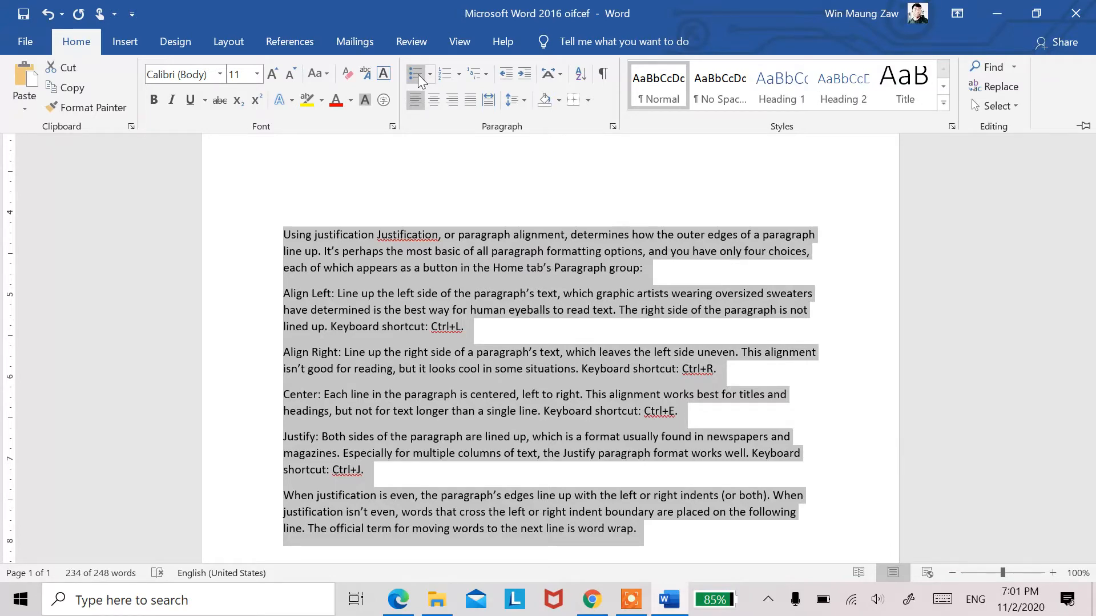
pyautogui.click(418, 74)
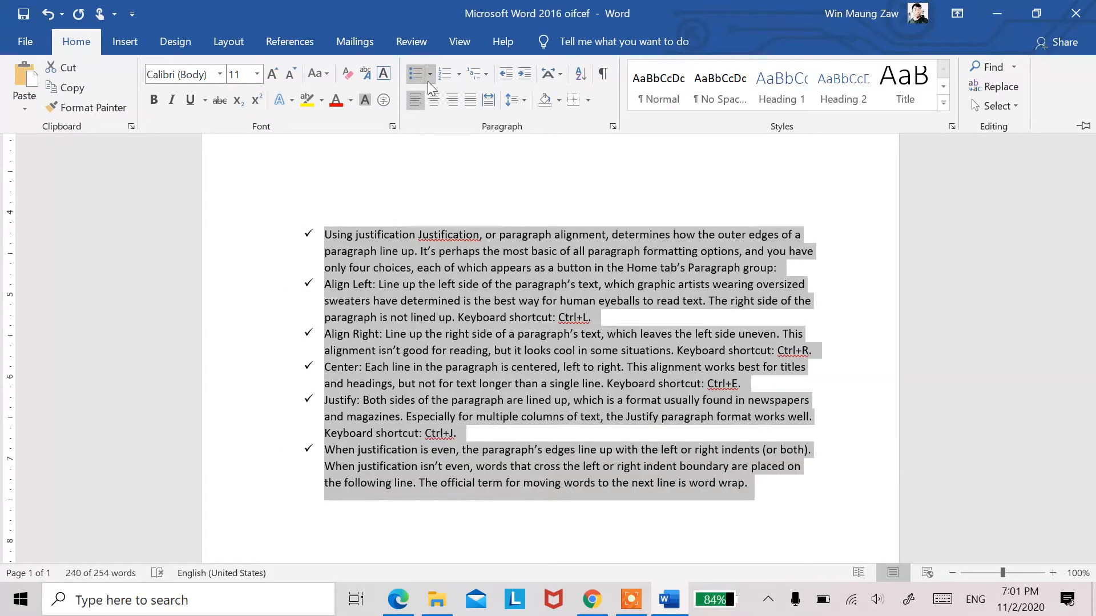
# Step: Define a new picture bullet from the black-background logo image in Desktop\My Files\Blog and apply it to the selected list
pyautogui.click(429, 78)
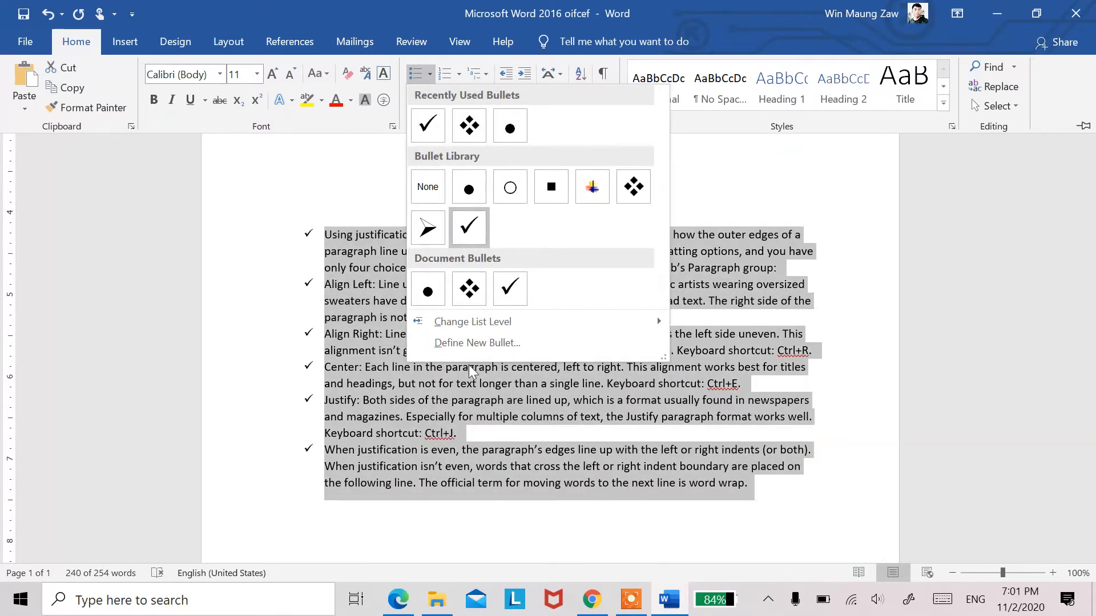
pyautogui.click(479, 343)
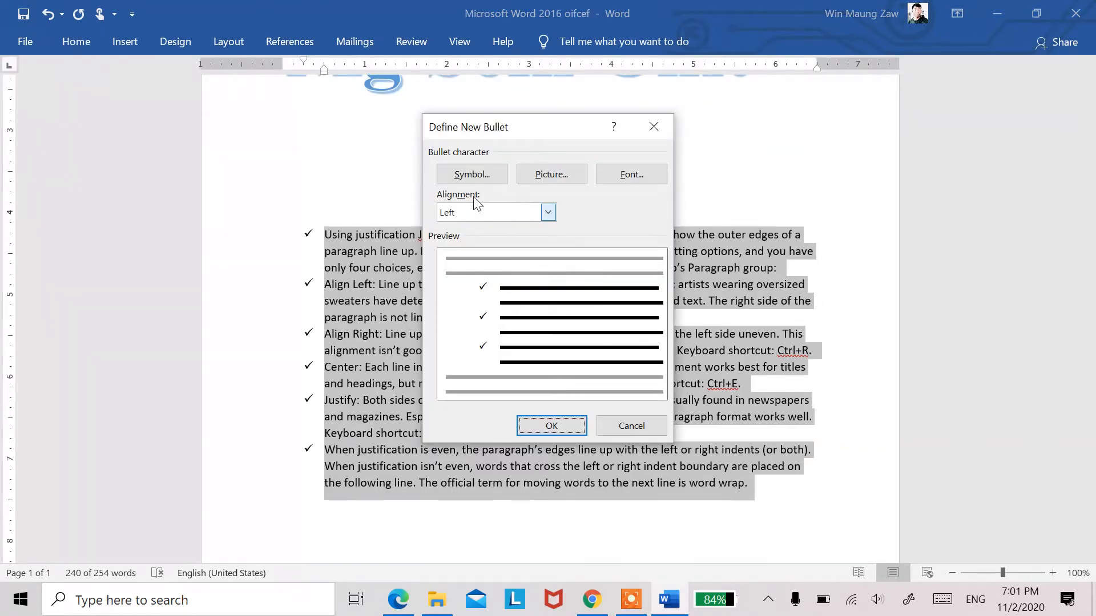
pyautogui.click(549, 176)
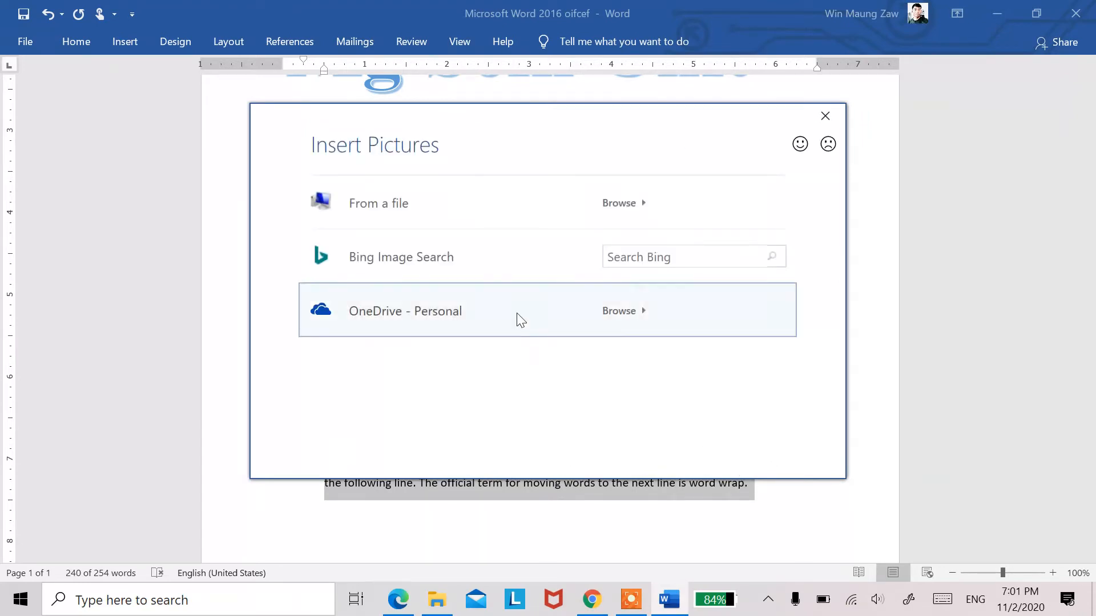
pyautogui.press('Escape')
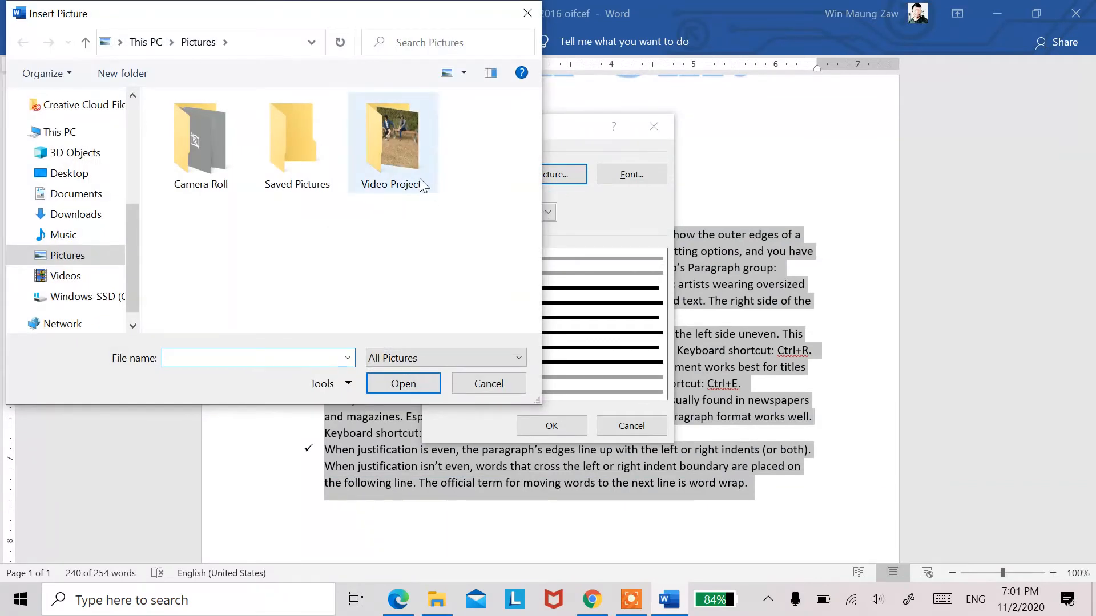
pyautogui.click(359, 238)
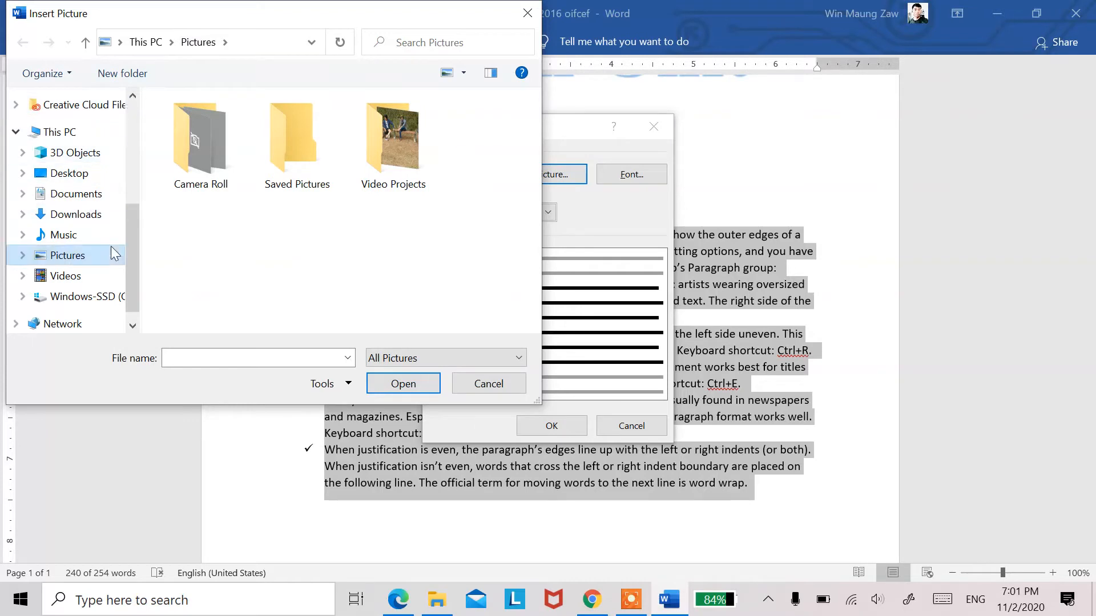
pyautogui.click(71, 133)
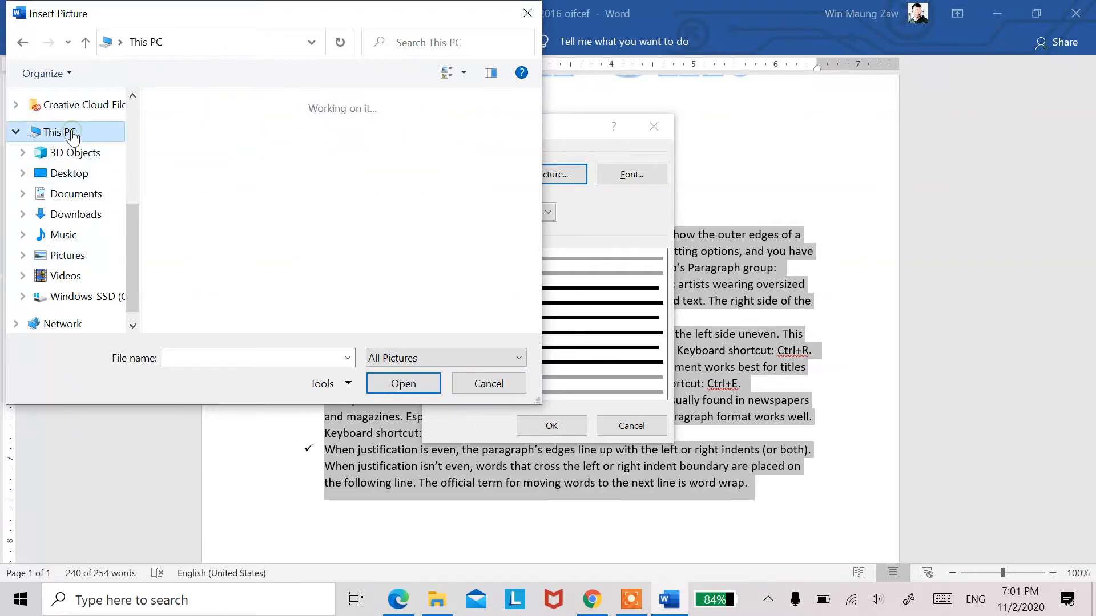
pyautogui.click(70, 172)
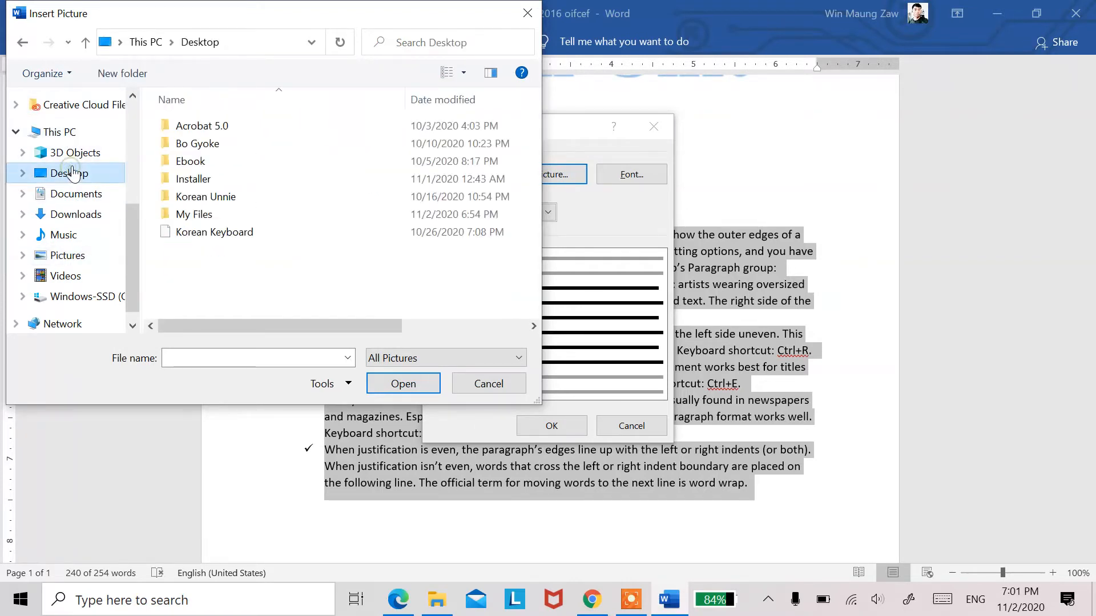
pyautogui.doubleClick(191, 215)
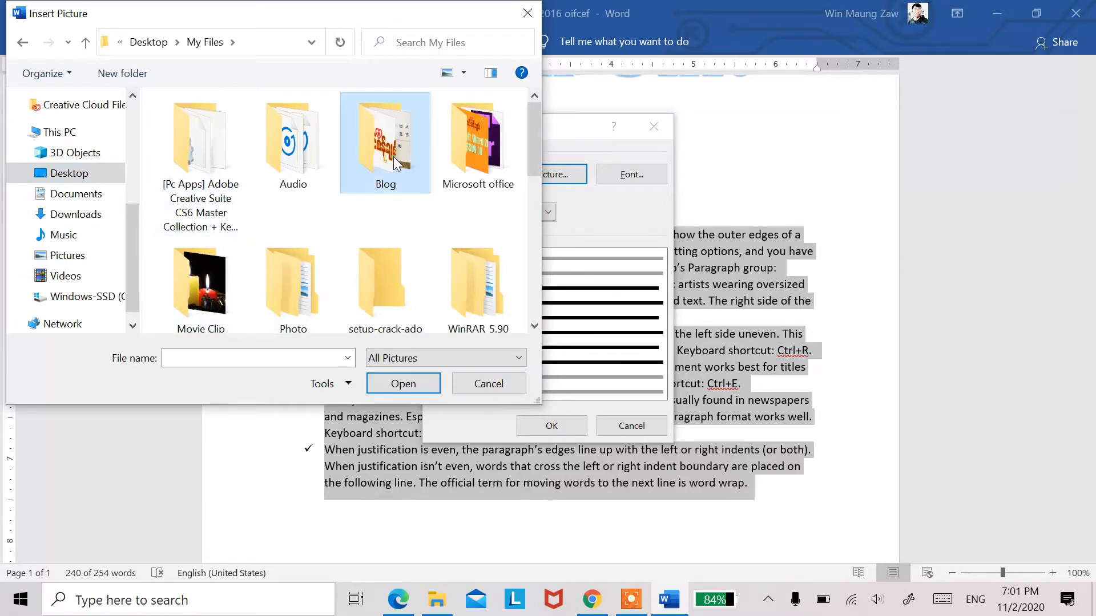
pyautogui.doubleClick(393, 156)
pyautogui.click(438, 162)
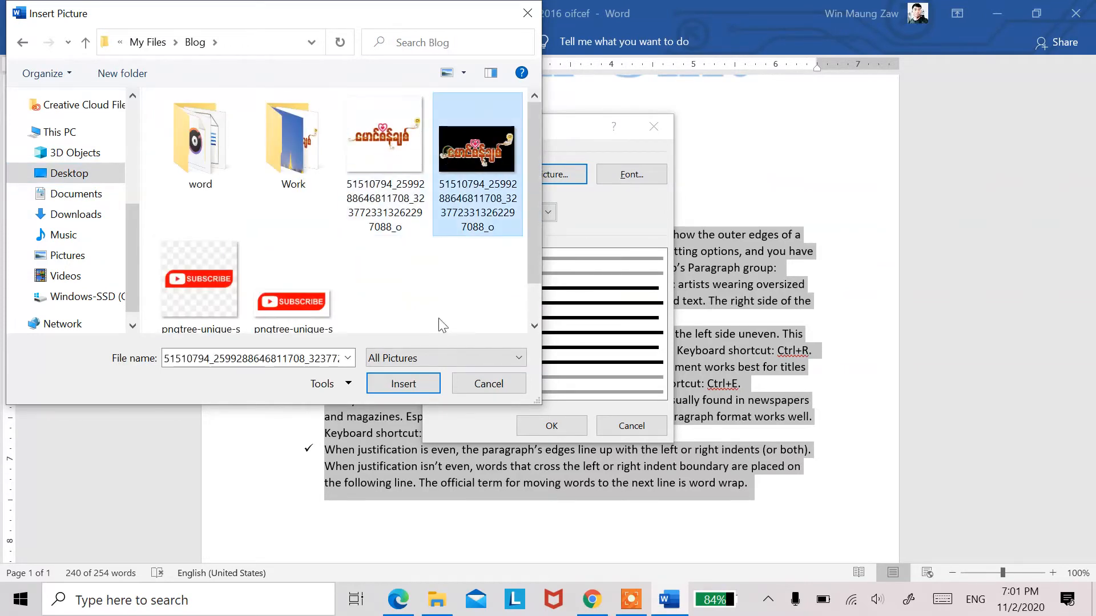
pyautogui.click(420, 384)
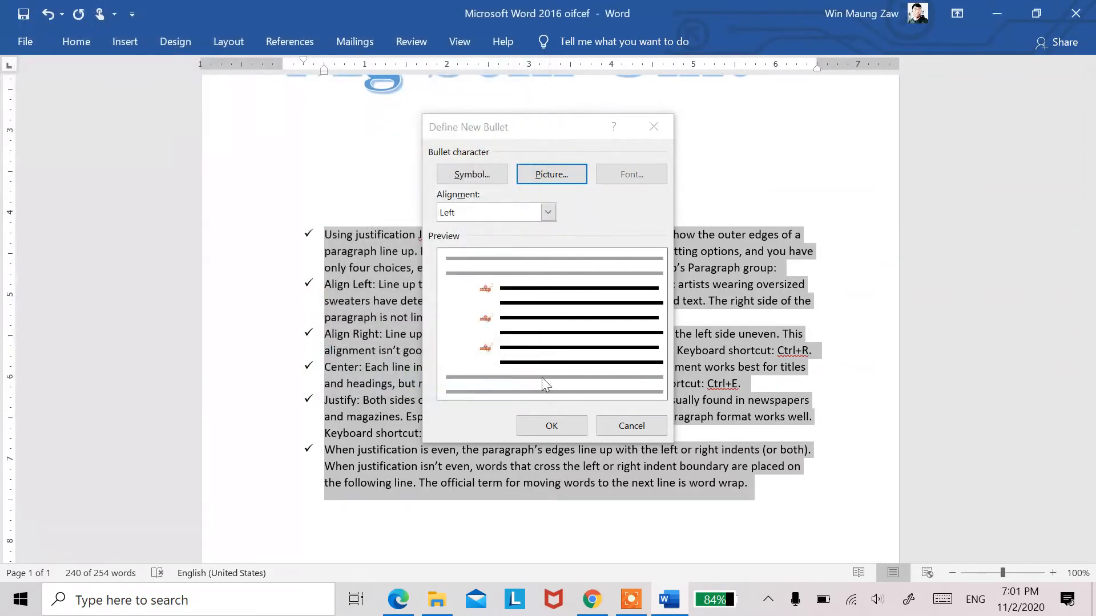
pyautogui.click(556, 422)
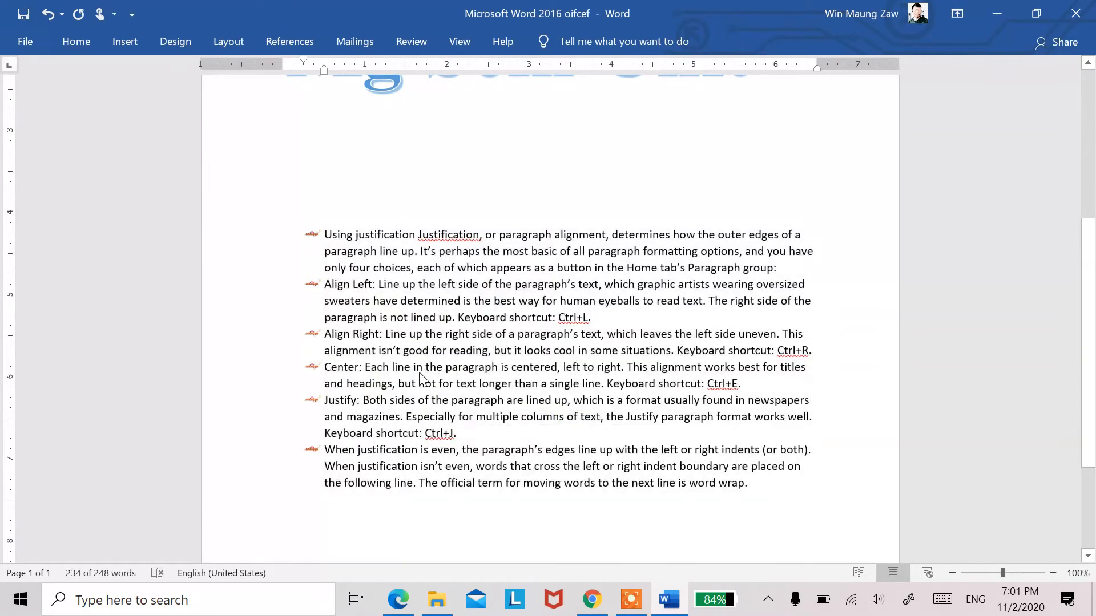
# Step: Undo the picture bullets, try the default round bullets, and set the list's bullets to check marks
pyautogui.hotkey('ctrl', 'z')
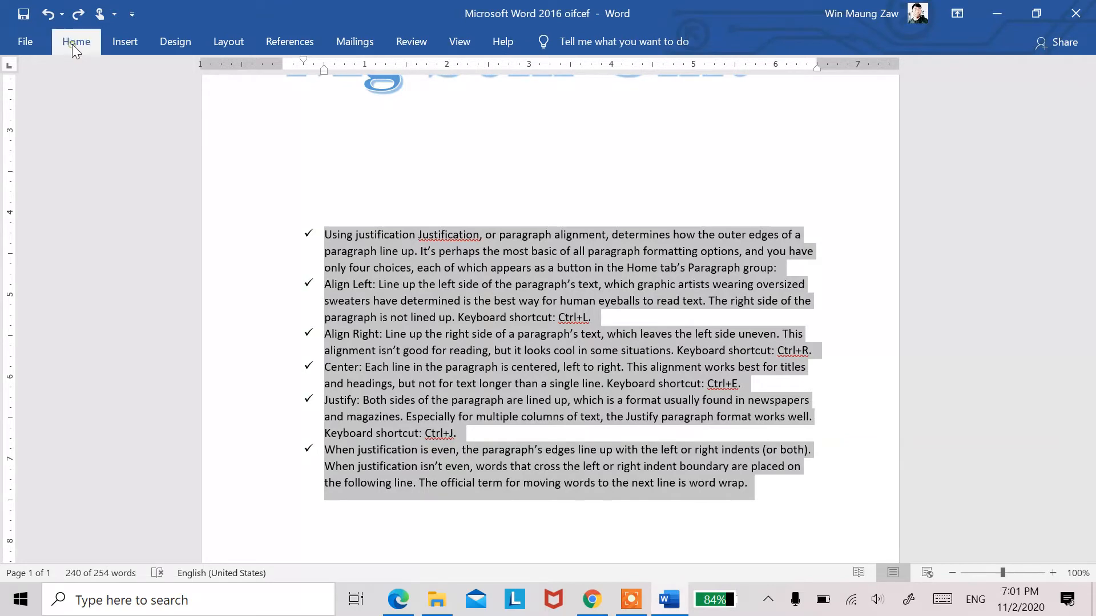
pyautogui.click(73, 43)
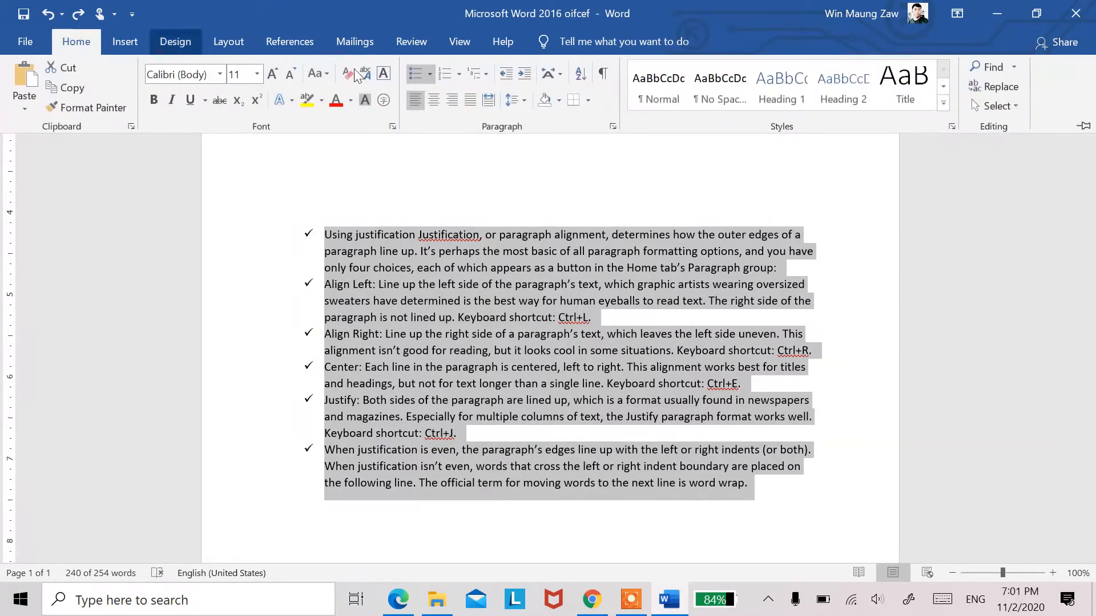
pyautogui.click(424, 75)
pyautogui.click(424, 74)
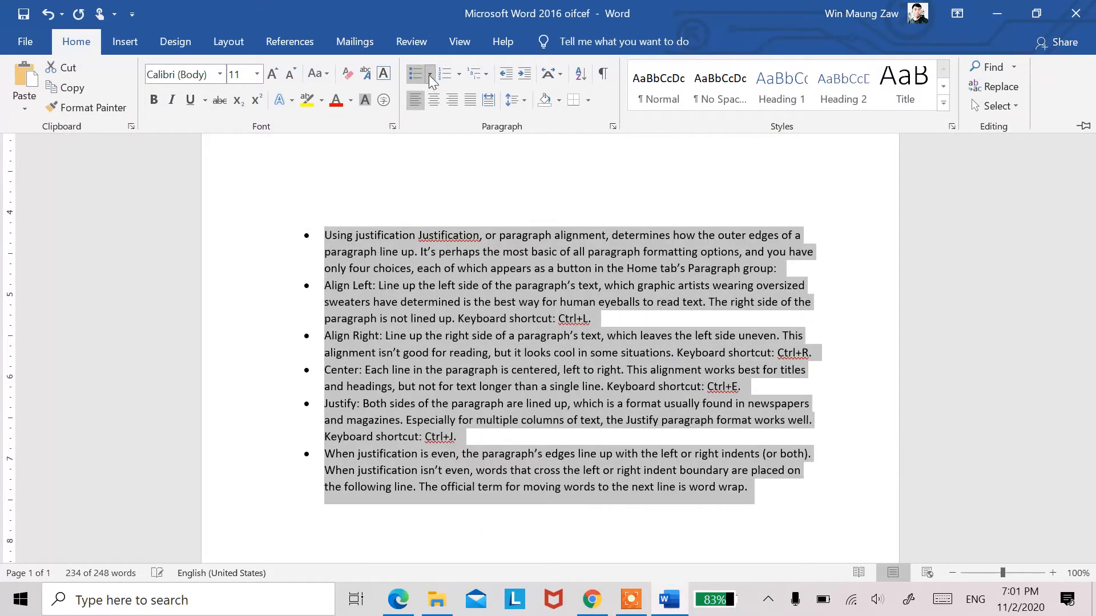
pyautogui.click(430, 75)
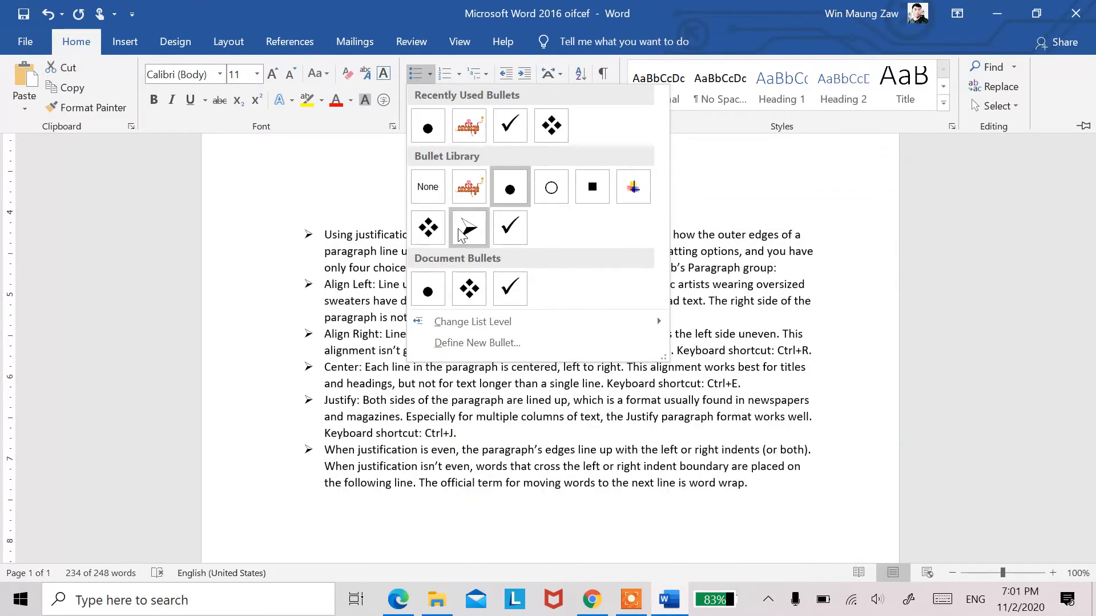
pyautogui.click(509, 229)
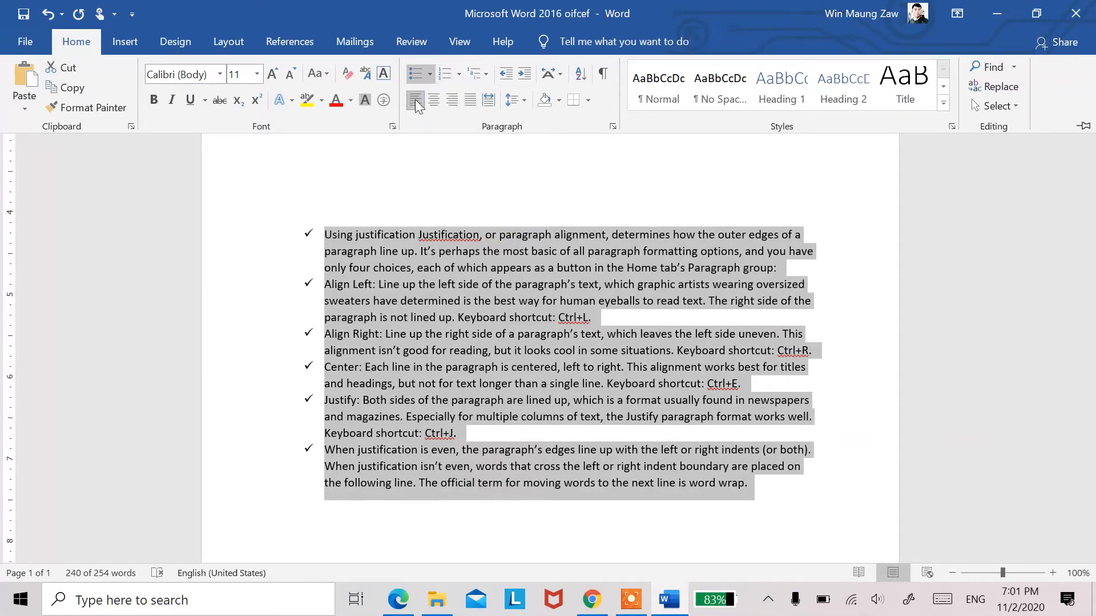
# Step: Try the default numbering on the check-marked list and format it as a lettered list in the a. b. c. style
pyautogui.click(443, 73)
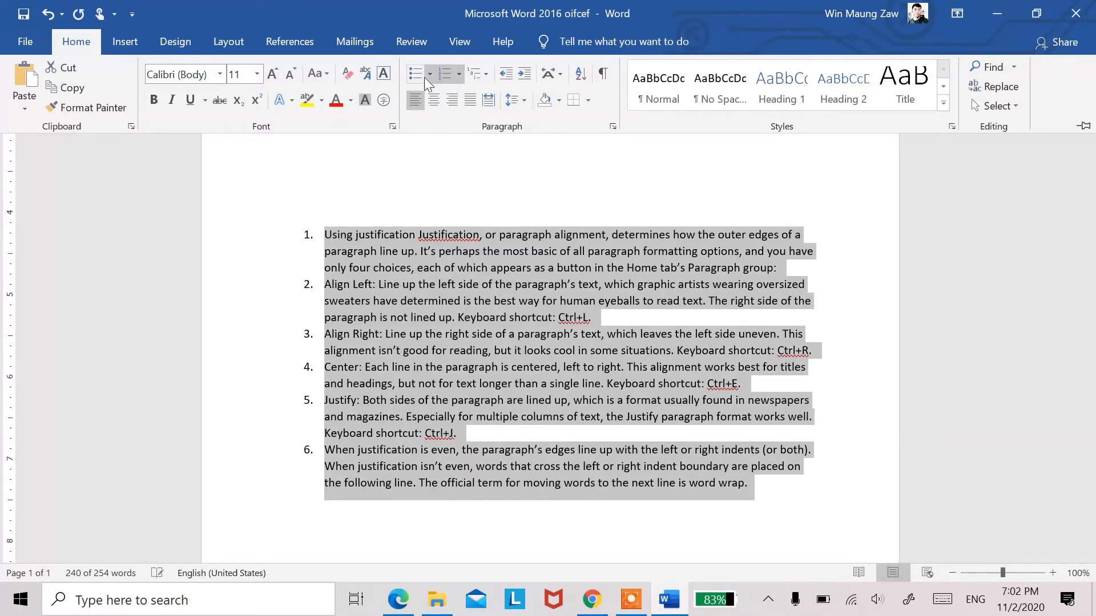
pyautogui.click(414, 76)
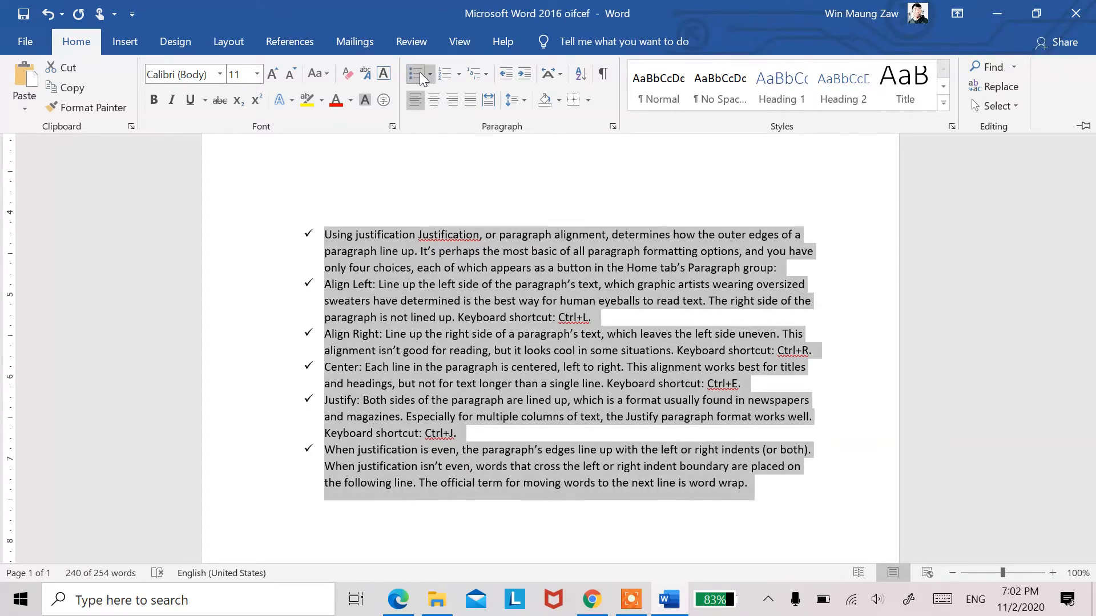
pyautogui.click(459, 73)
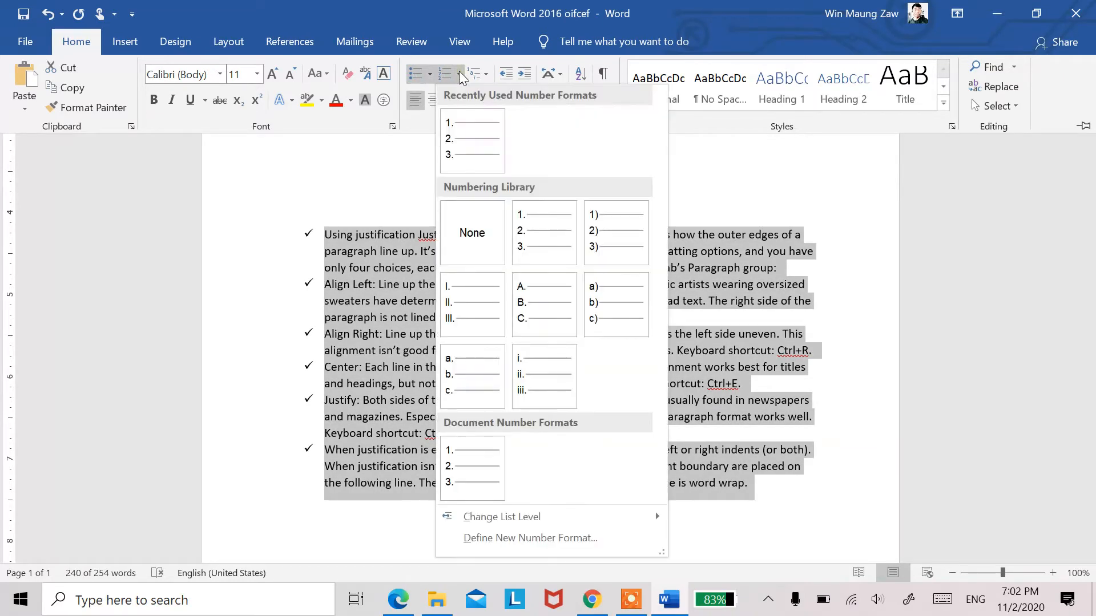
pyautogui.click(486, 379)
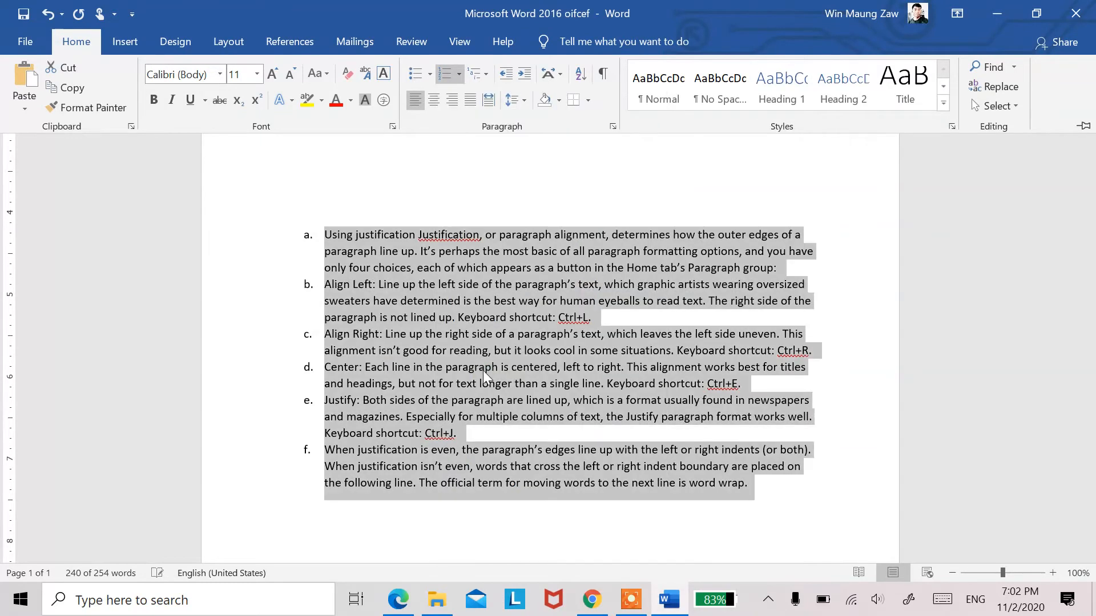
# Step: Look through the numbering formats and new bullet options, discard the new bullet definition, and turn the lettered list back into check mark bullets
pyautogui.click(456, 73)
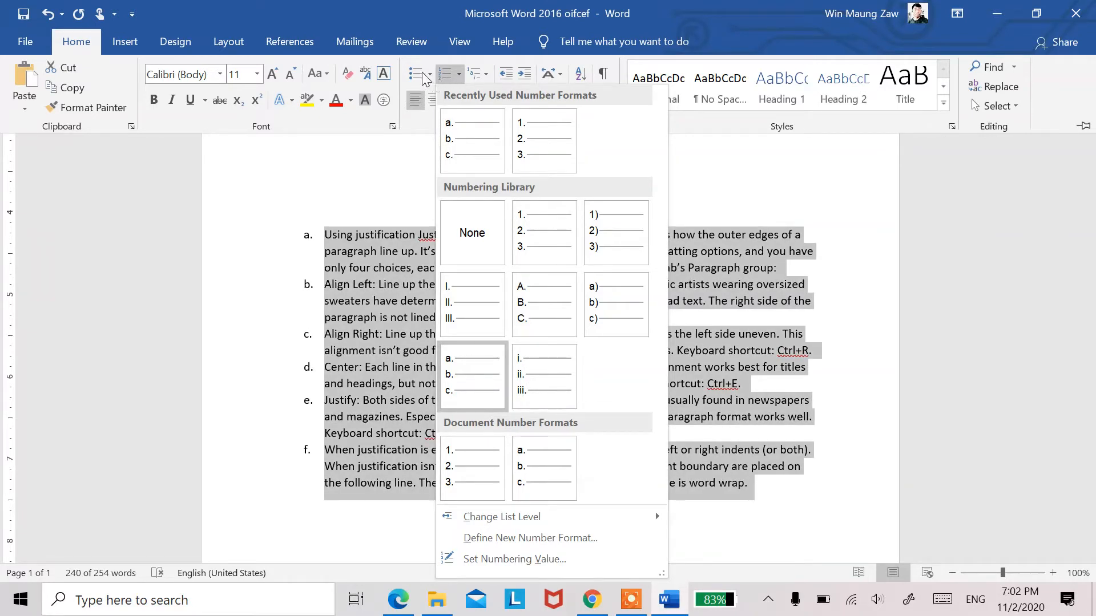
pyautogui.click(429, 78)
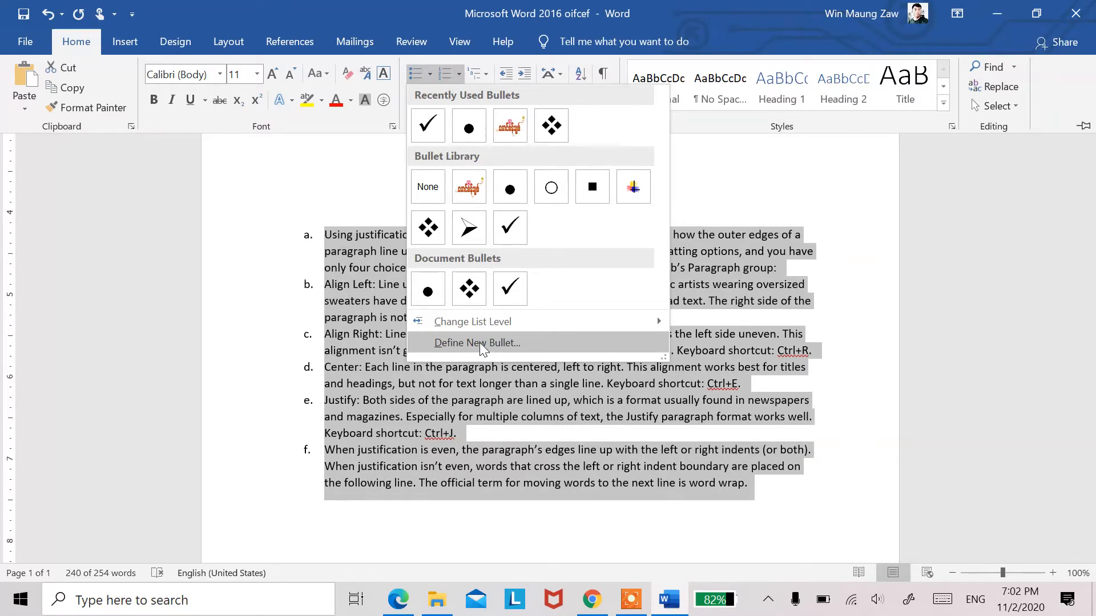
pyautogui.click(479, 343)
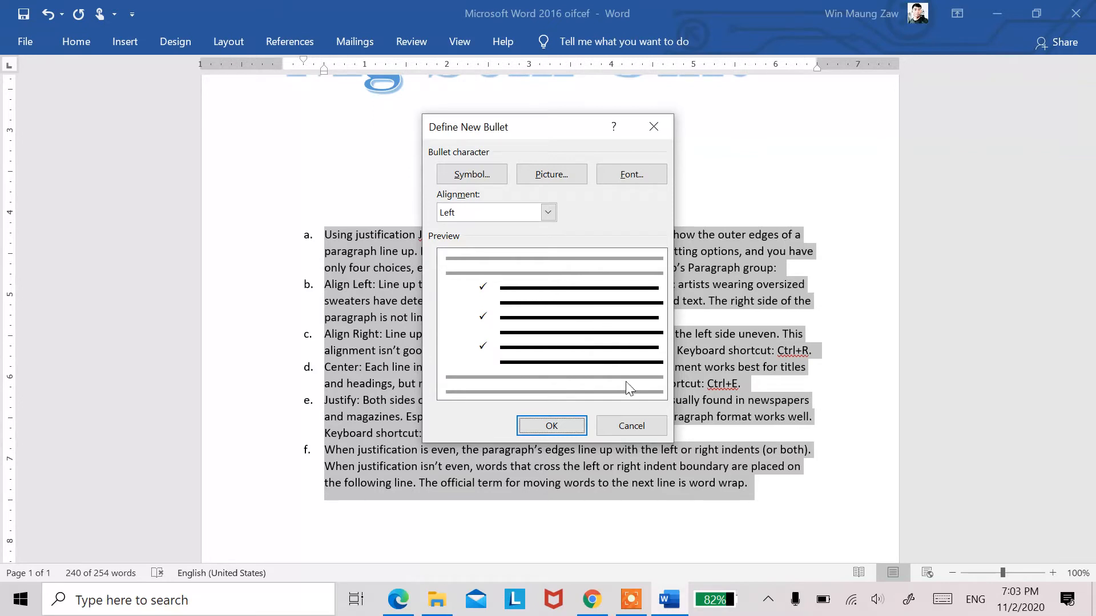
pyautogui.click(640, 426)
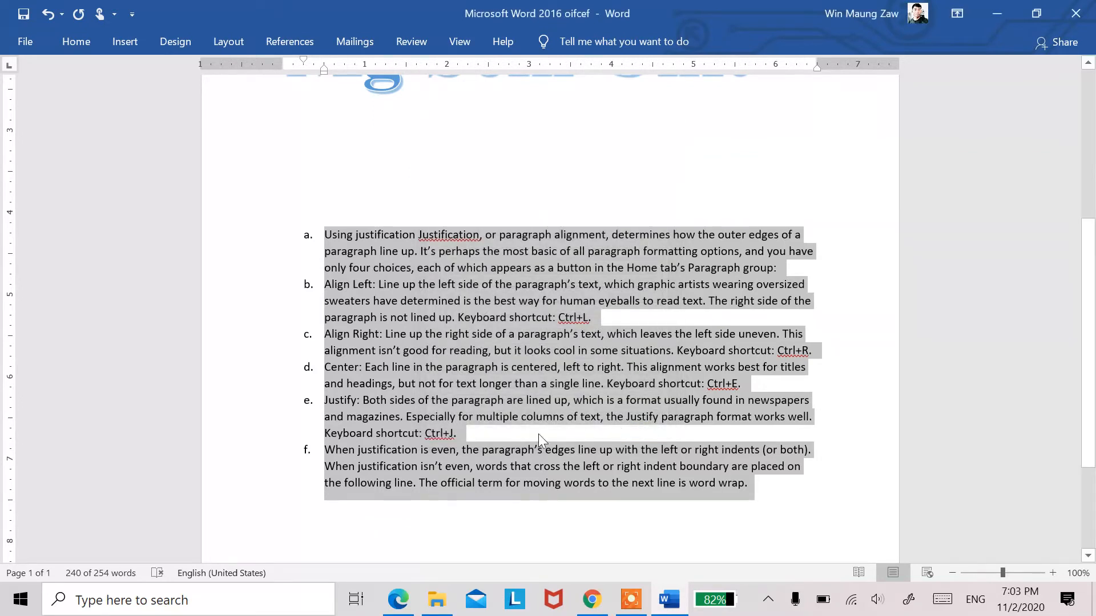
pyautogui.click(77, 42)
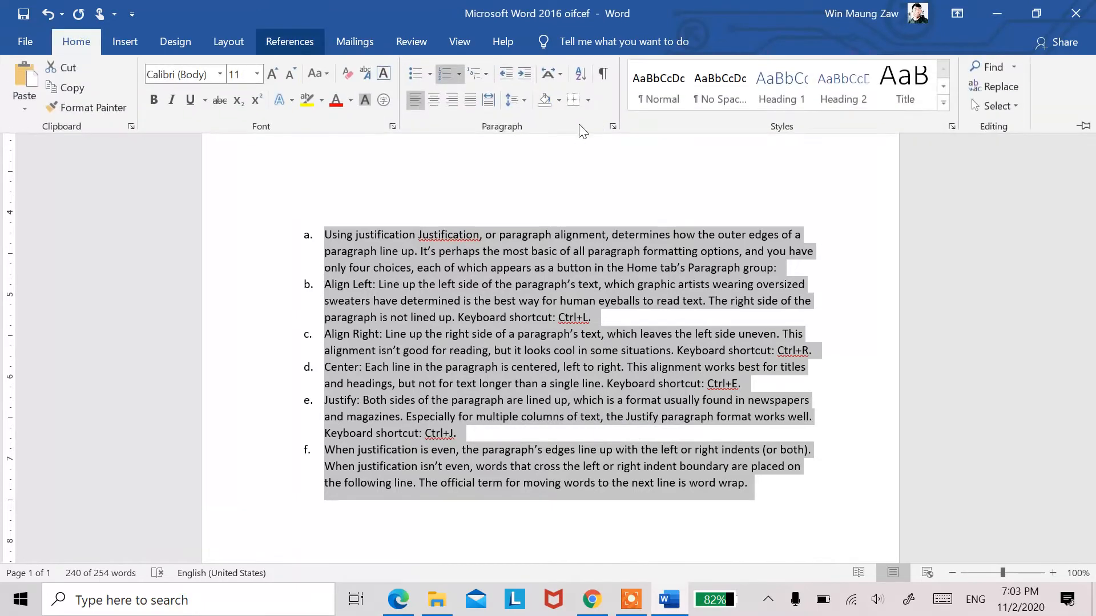
pyautogui.click(412, 74)
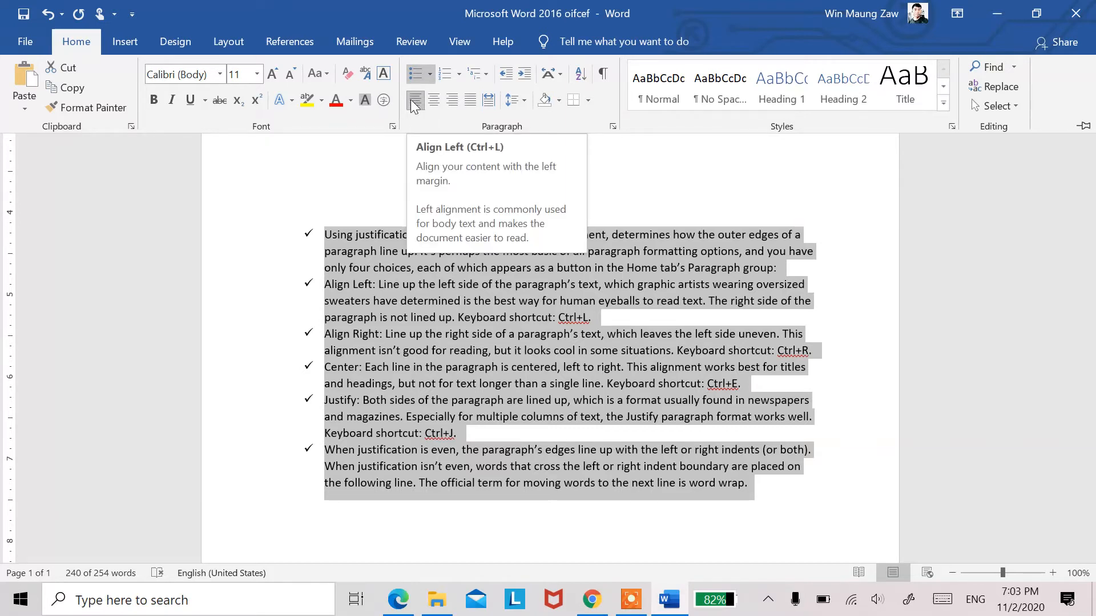
# Step: Compare justified and left alignment on the selected list by switching between them twice, ending on left alignment
pyautogui.hotkey('ctrl', 'j')
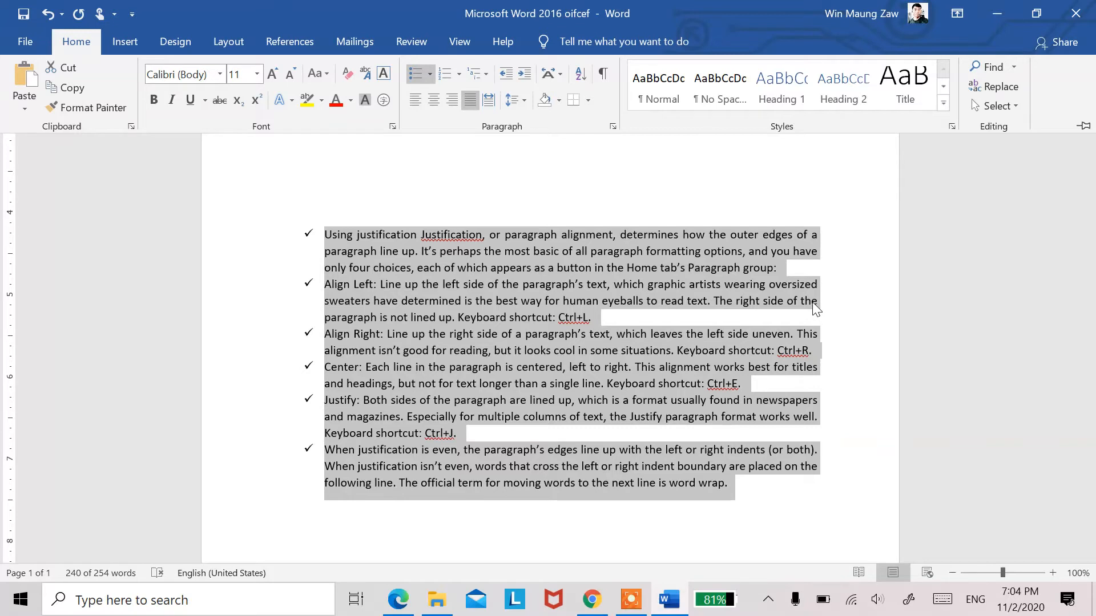
pyautogui.click(413, 104)
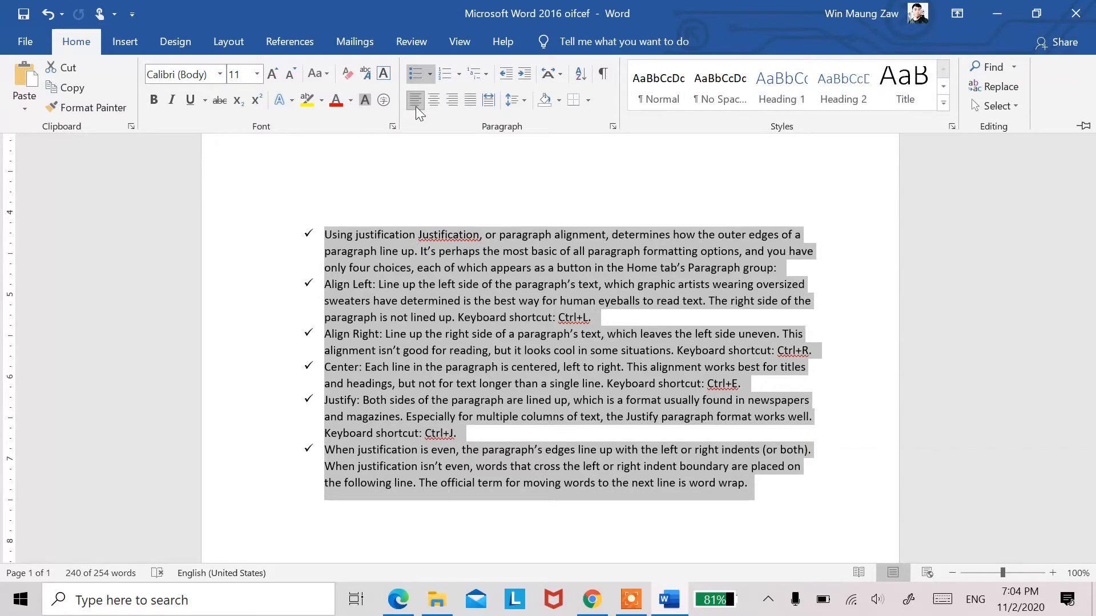
pyautogui.hotkey('ctrl', 'j')
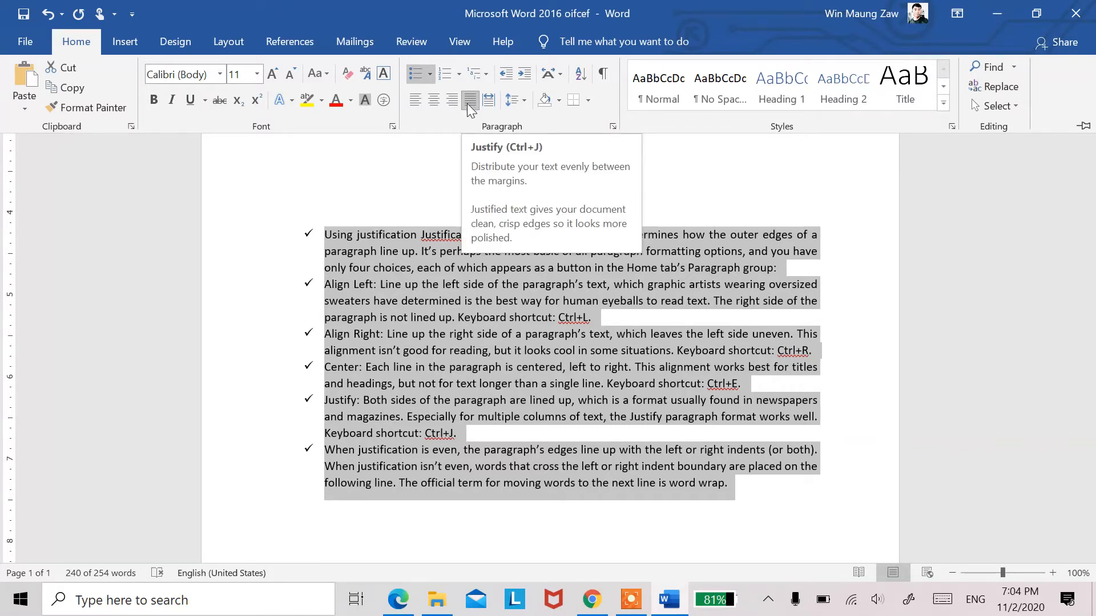
pyautogui.click(417, 105)
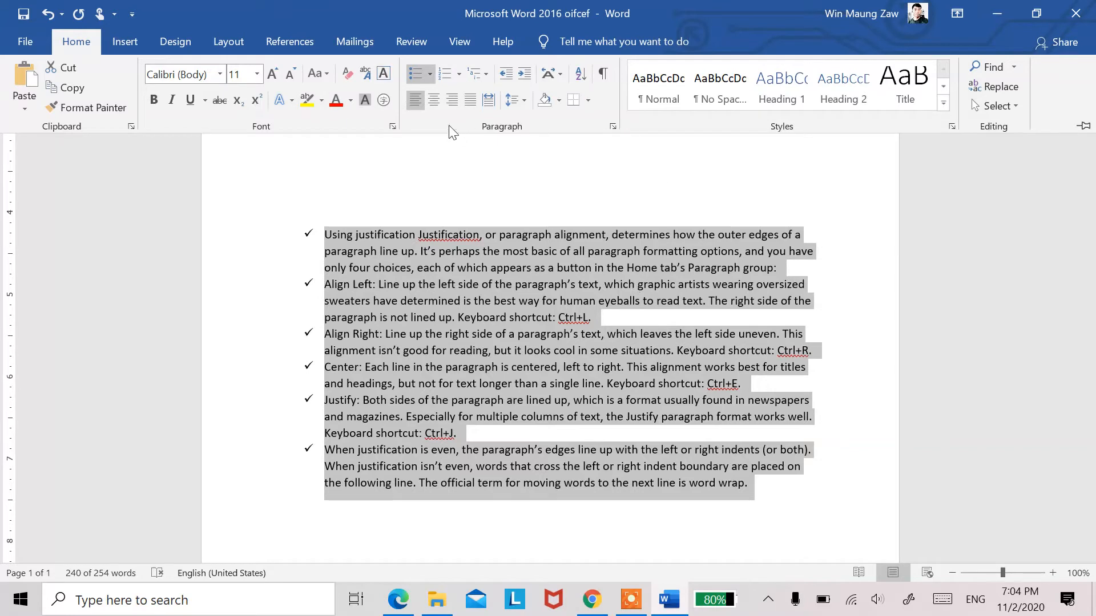
# Step: Try center, right, justified and distributed alignment on the selected list, and turn distributed alignment off again
pyautogui.click(432, 101)
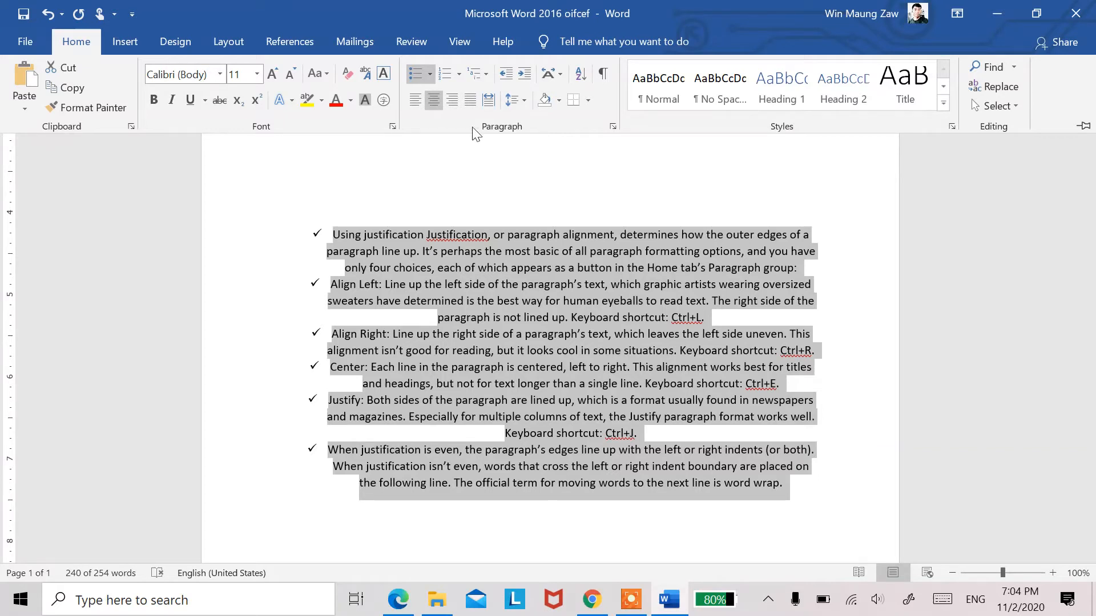
pyautogui.click(451, 99)
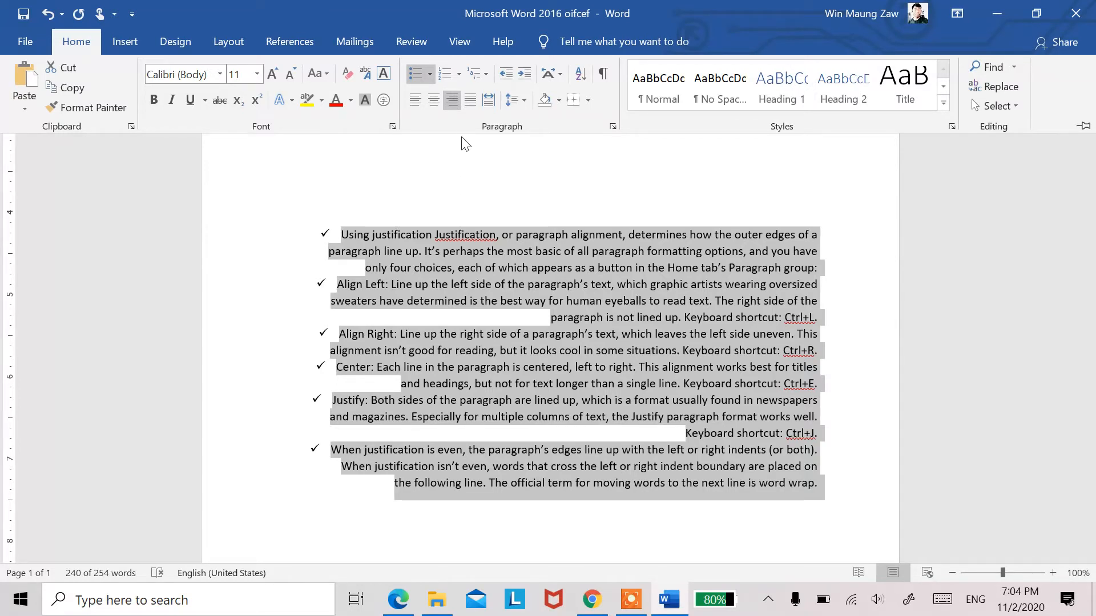
pyautogui.click(470, 107)
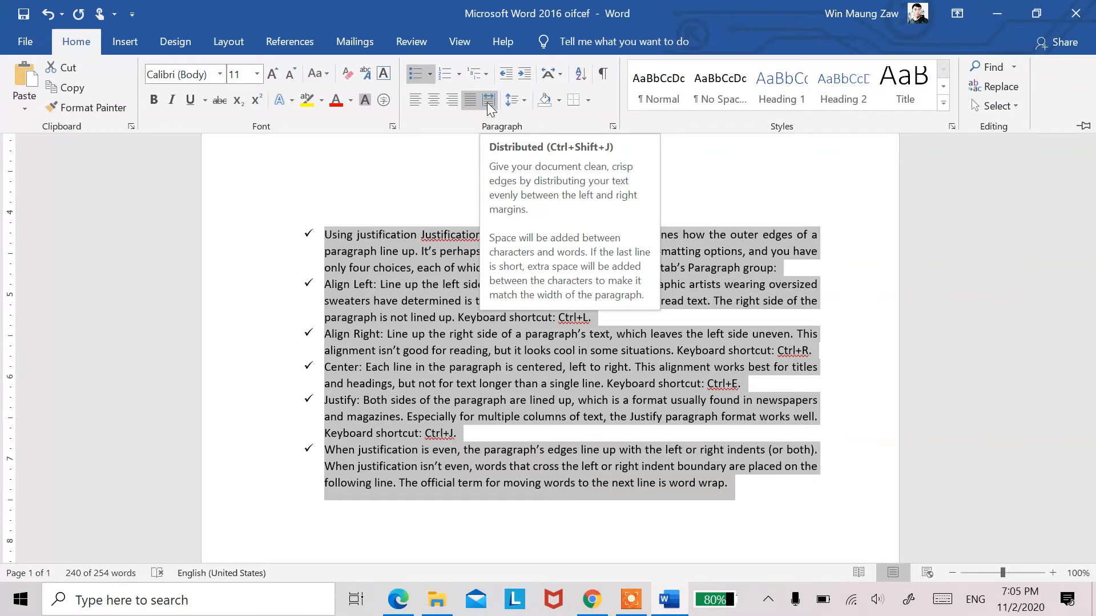
pyautogui.click(487, 101)
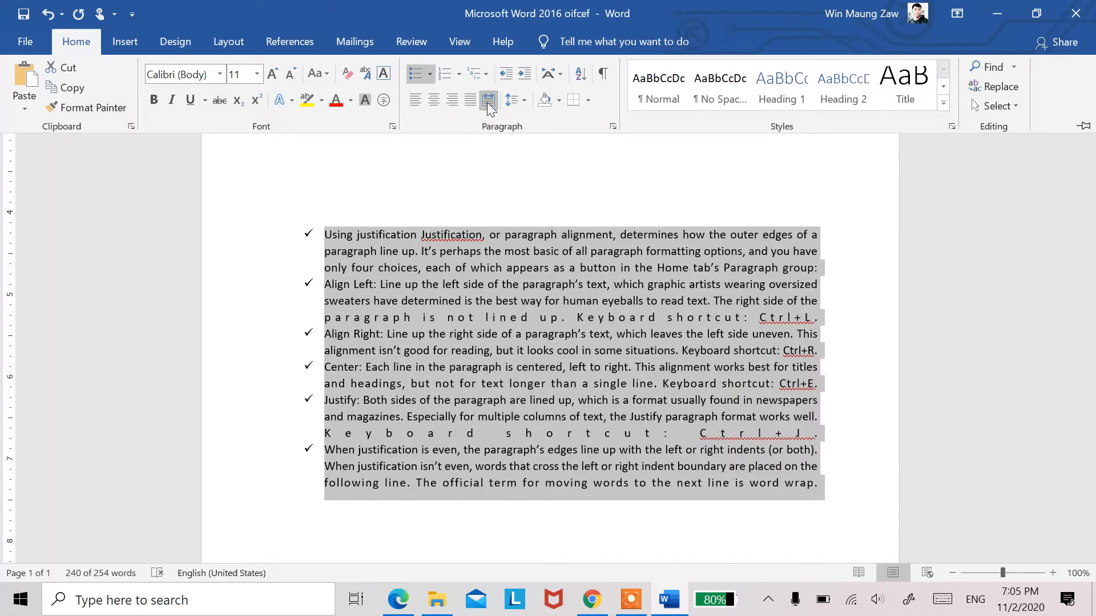
pyautogui.click(488, 101)
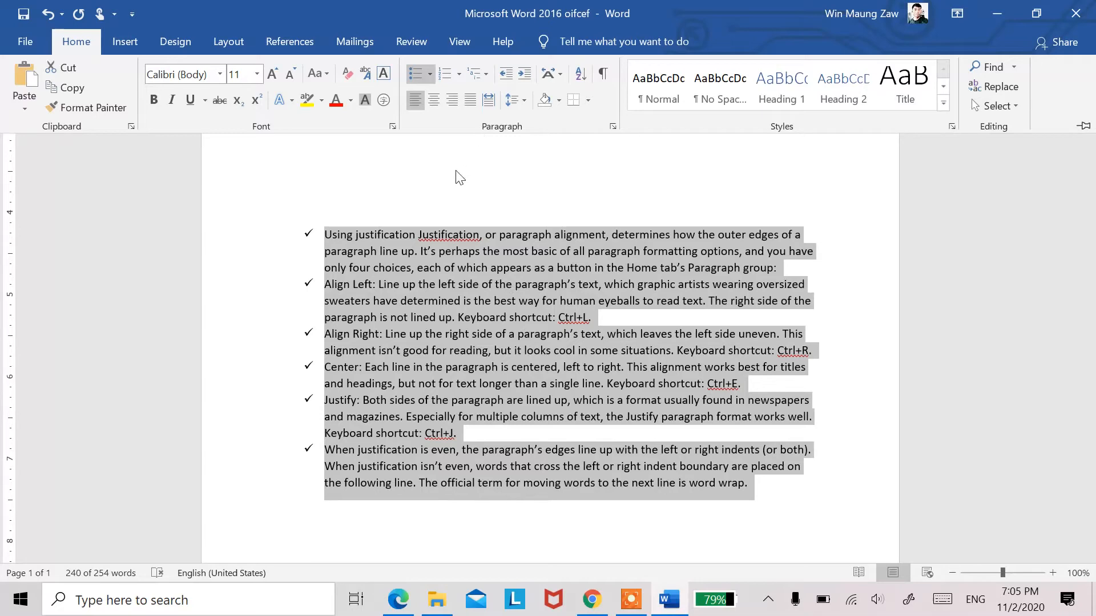
# Step: Try distributed alignment on the selected check-marked list, turn it off again, and justify the list
pyautogui.click(489, 101)
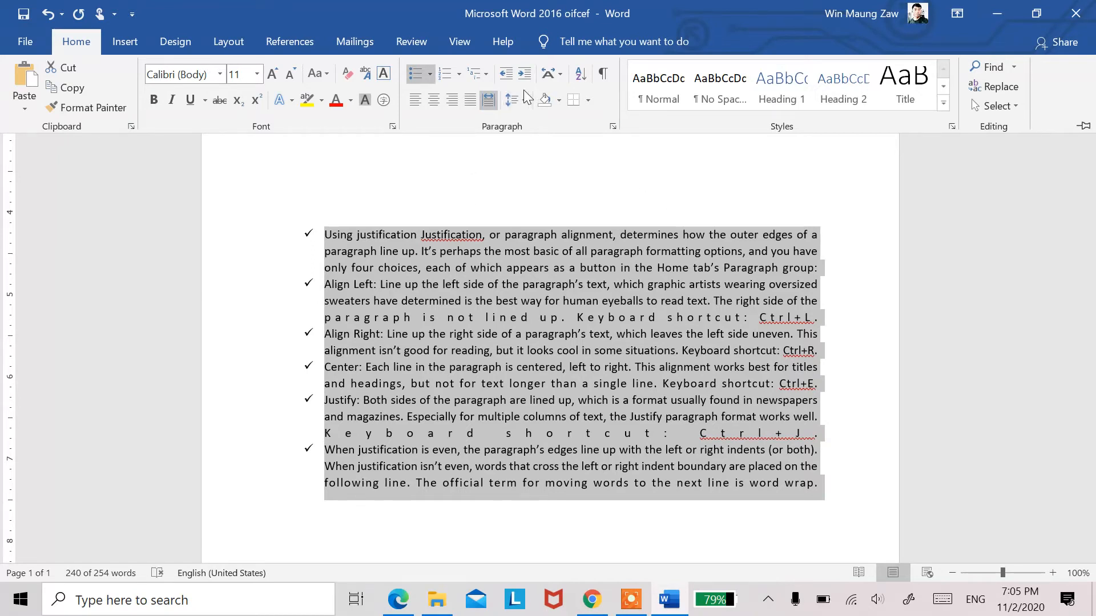
pyautogui.click(490, 99)
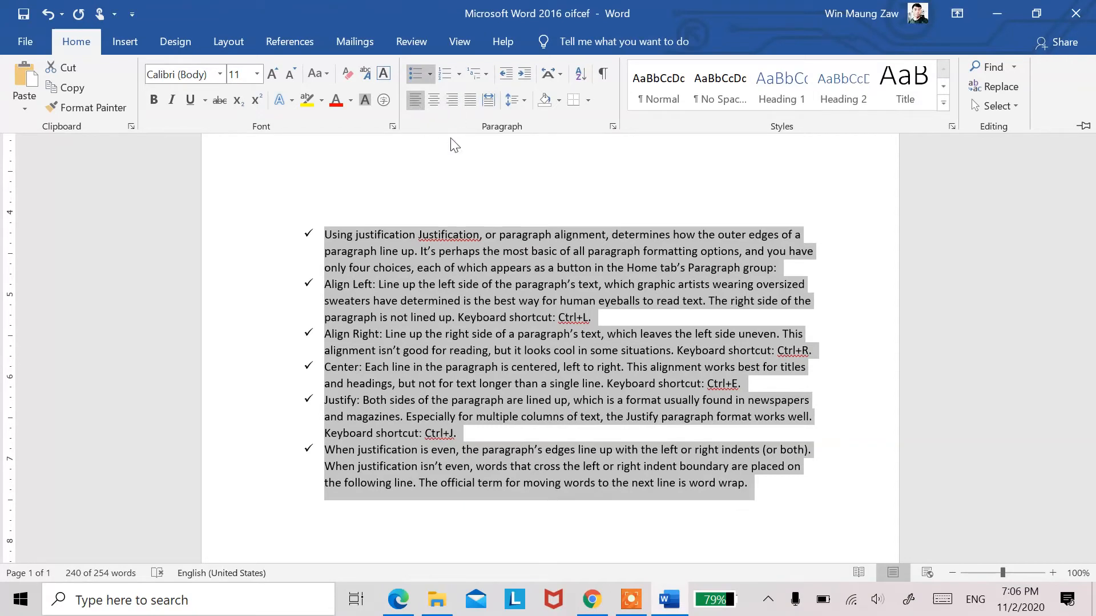
pyautogui.click(471, 101)
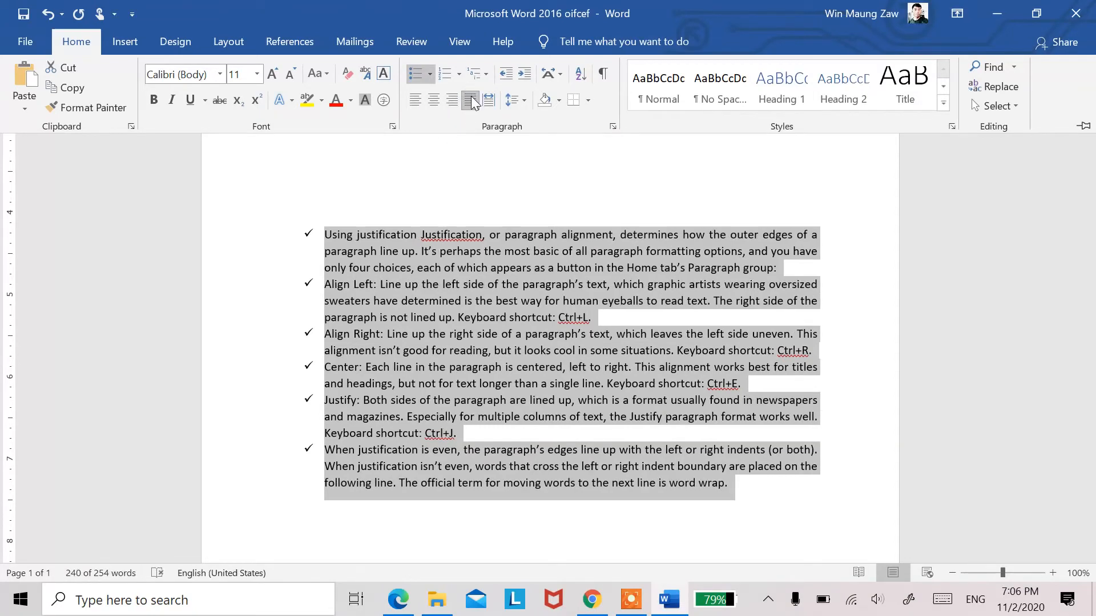
# Step: Try decreasing and repeatedly increasing the selected list's indent, and bring its check marks back out to the page's left margin
pyautogui.click(505, 76)
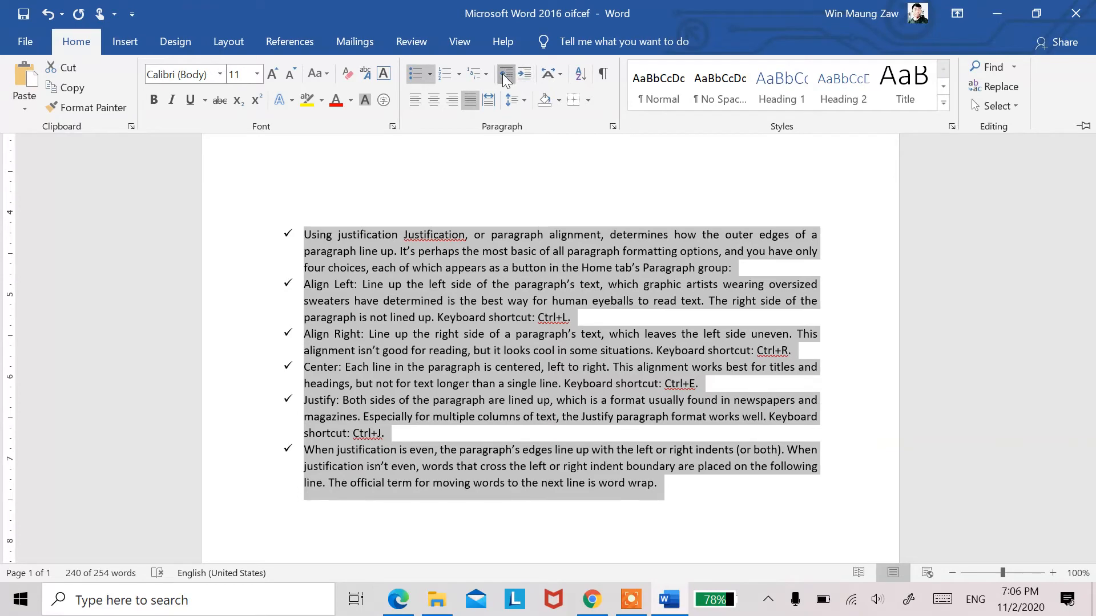
pyautogui.click(524, 80)
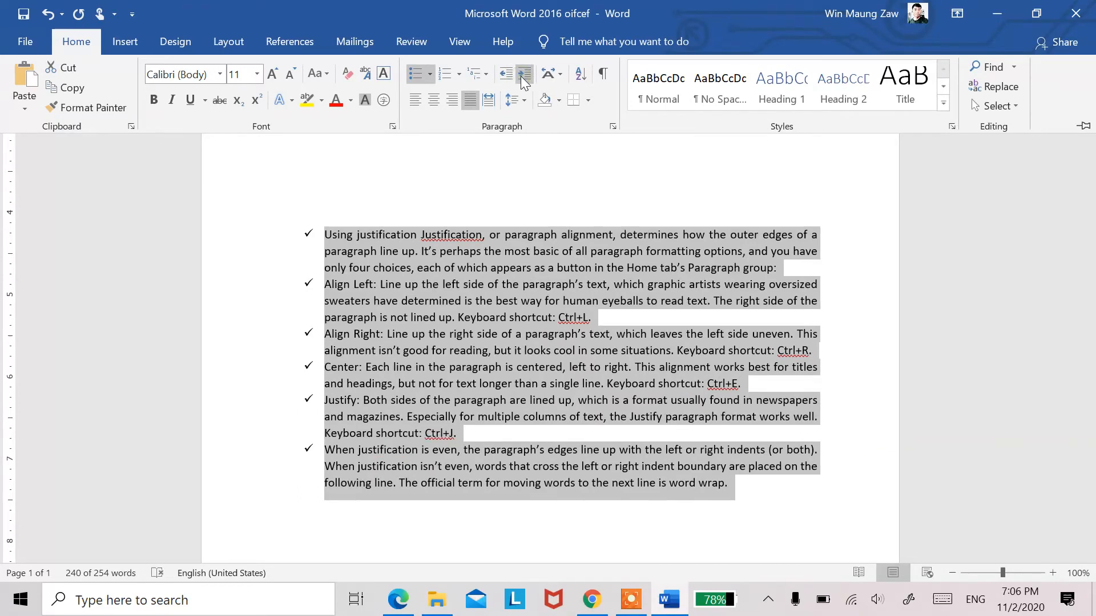
pyautogui.click(524, 80)
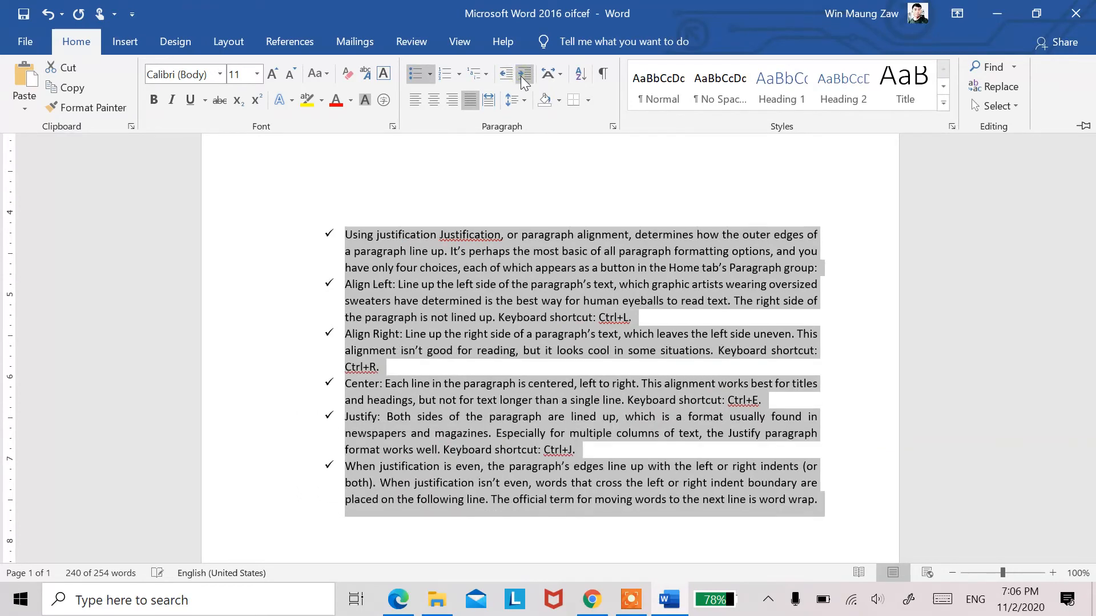
pyautogui.click(521, 78)
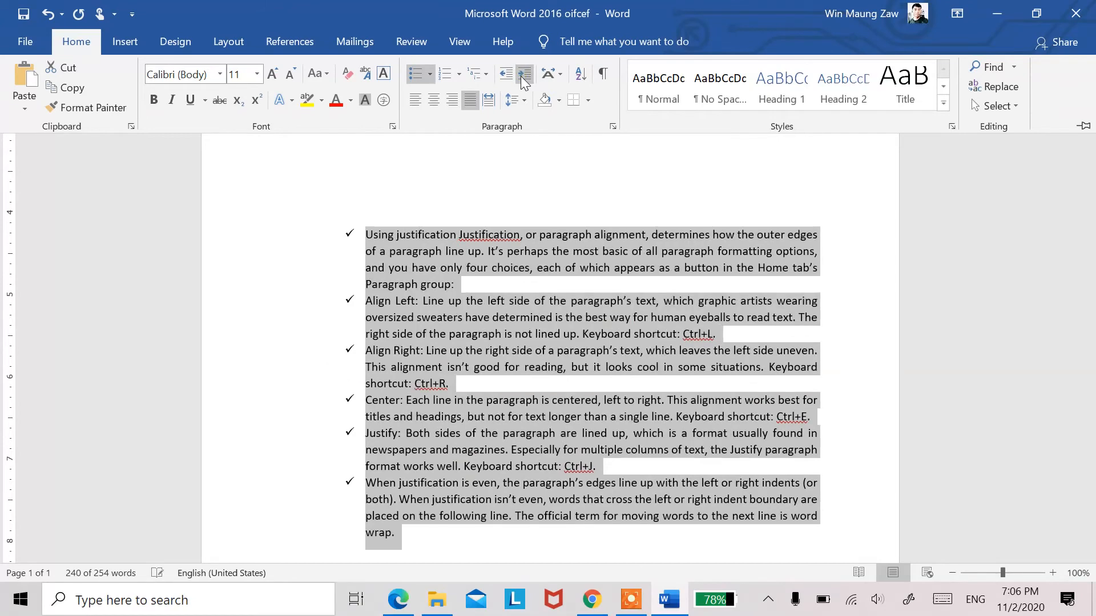
pyautogui.click(520, 76)
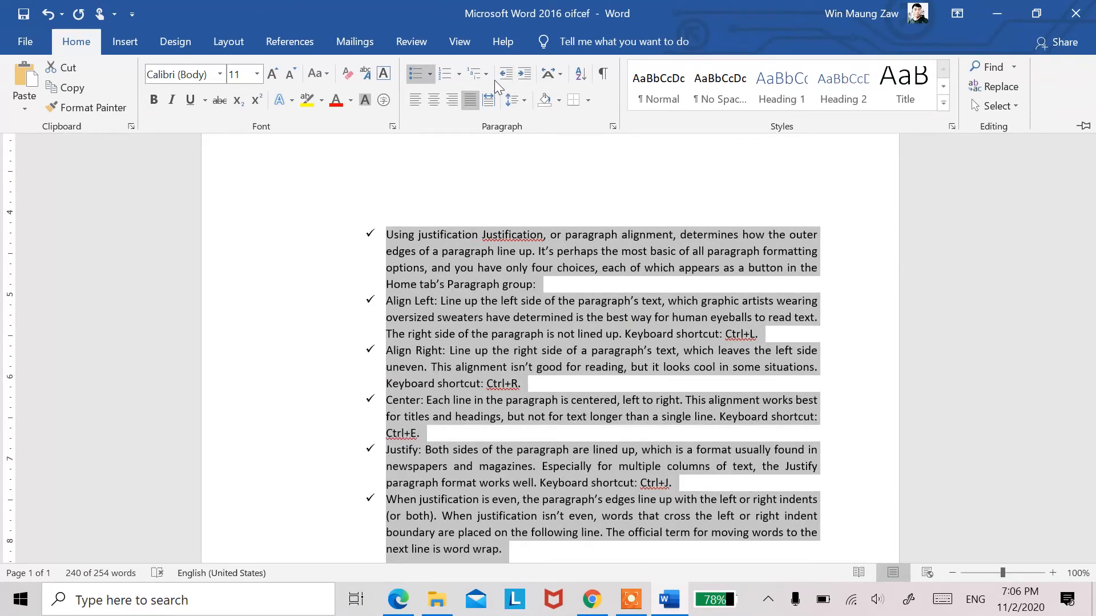
pyautogui.click(502, 74)
pyautogui.click(504, 78)
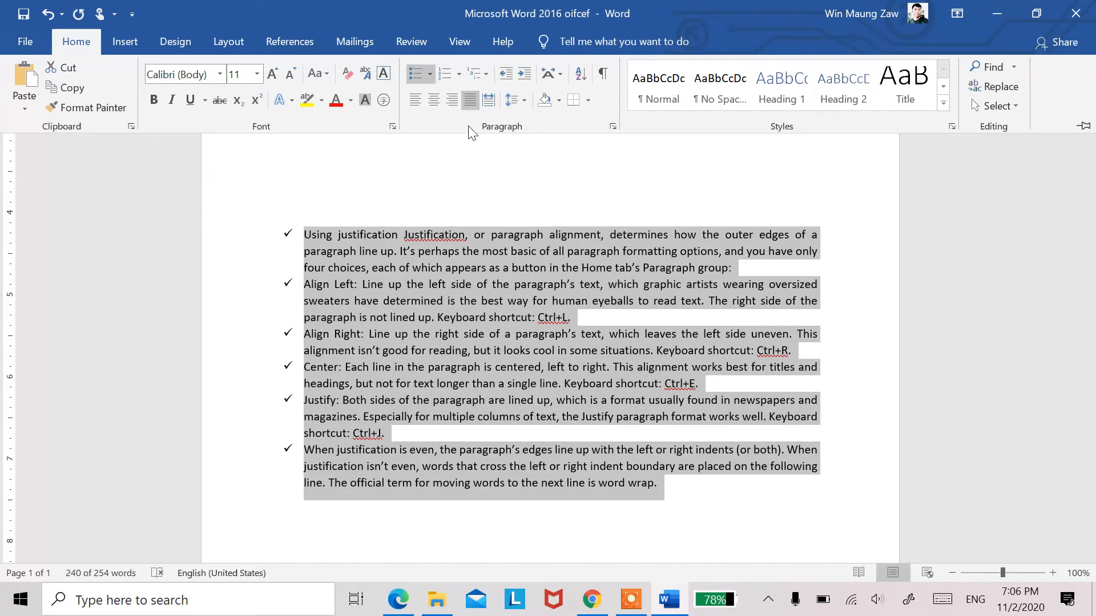
# Step: Increase the selected list's indent by several levels again and decrease it until the check marks return to the page margin
pyautogui.click(523, 74)
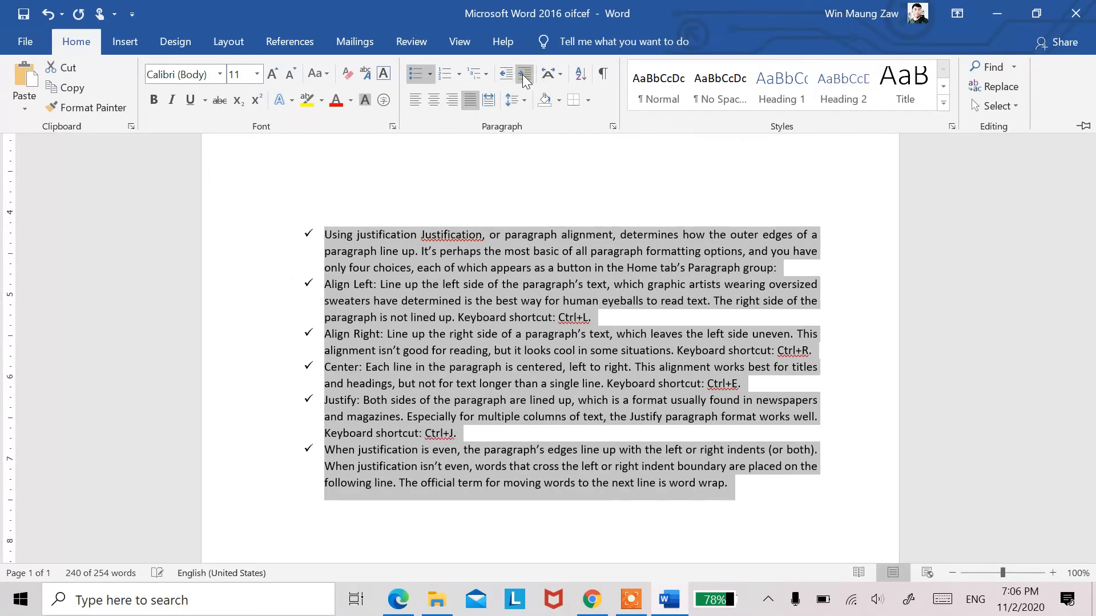
pyautogui.click(523, 74)
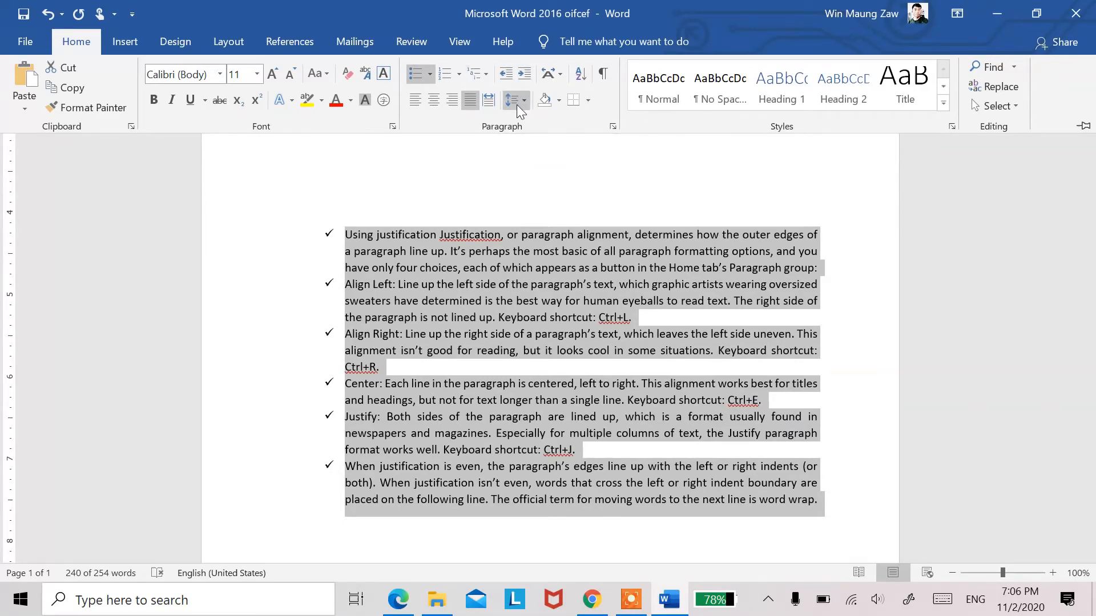
pyautogui.click(522, 74)
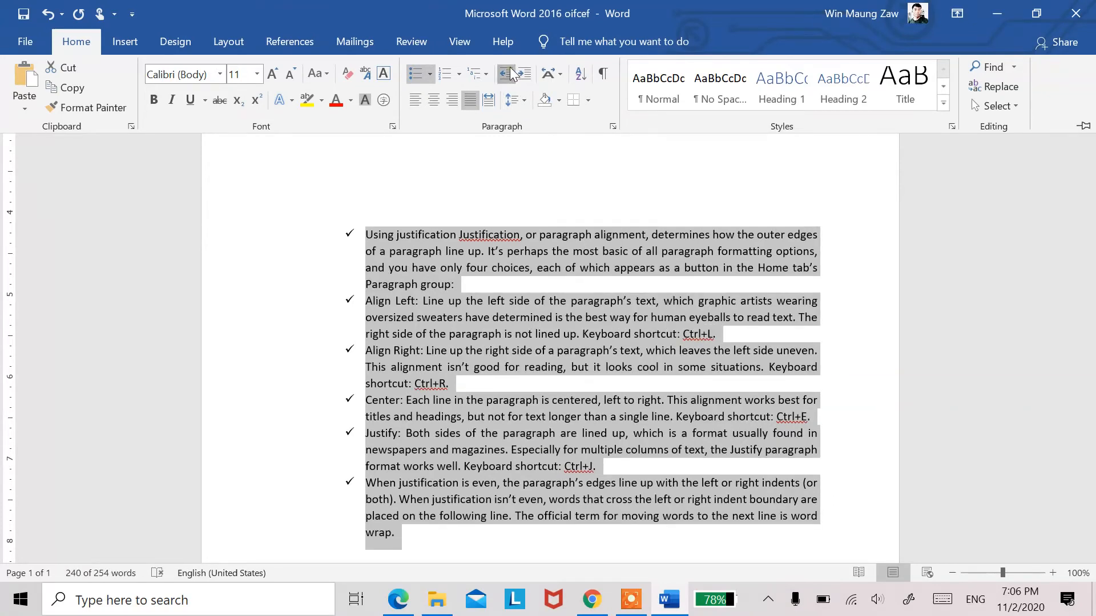
pyautogui.click(511, 69)
pyautogui.click(507, 77)
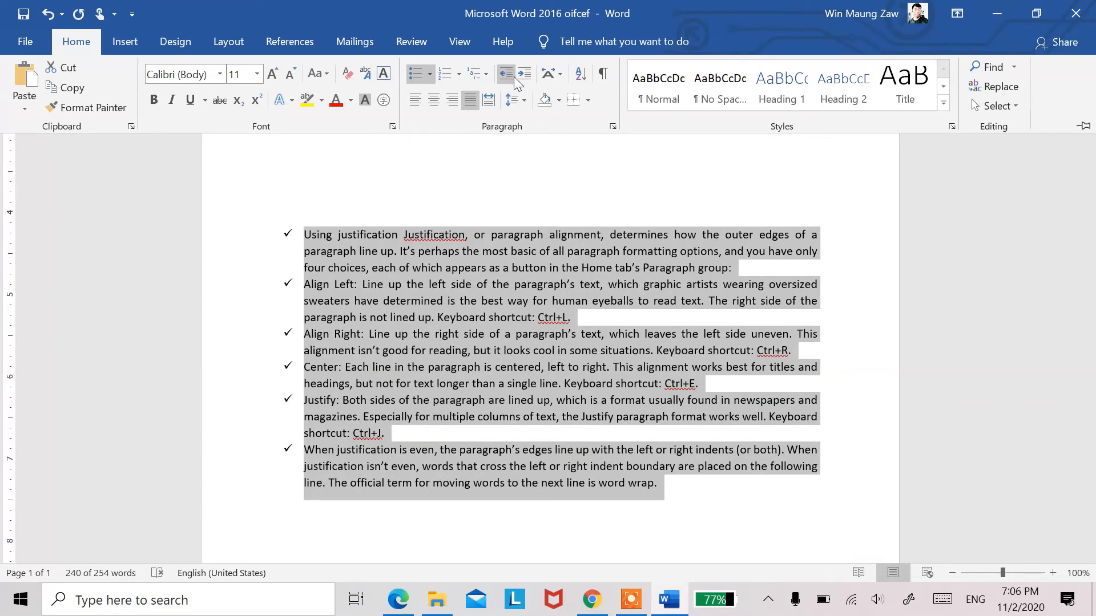
pyautogui.click(522, 75)
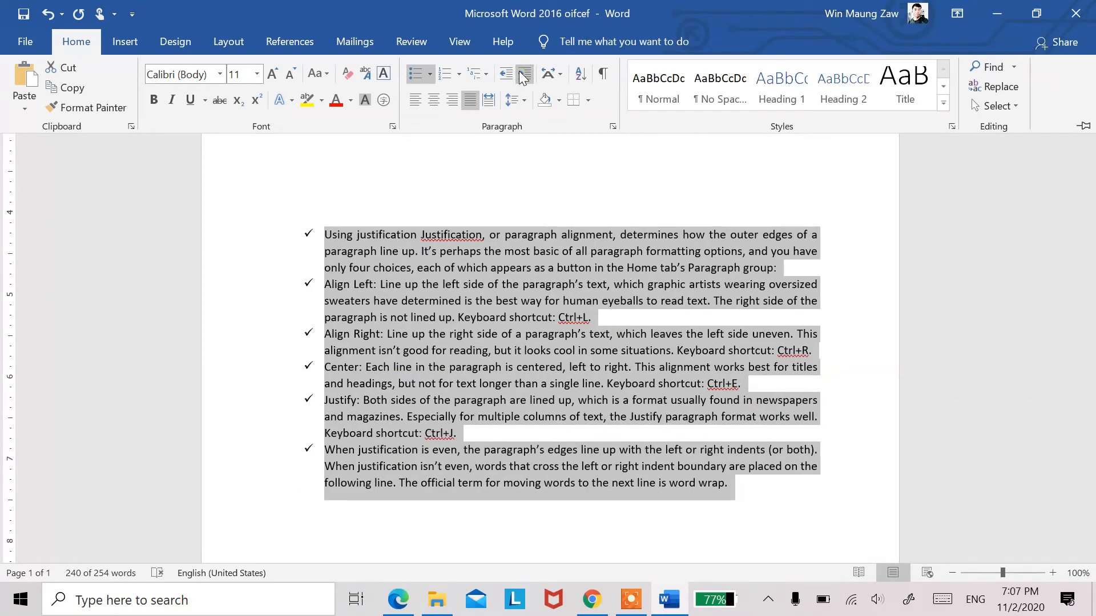
pyautogui.click(508, 74)
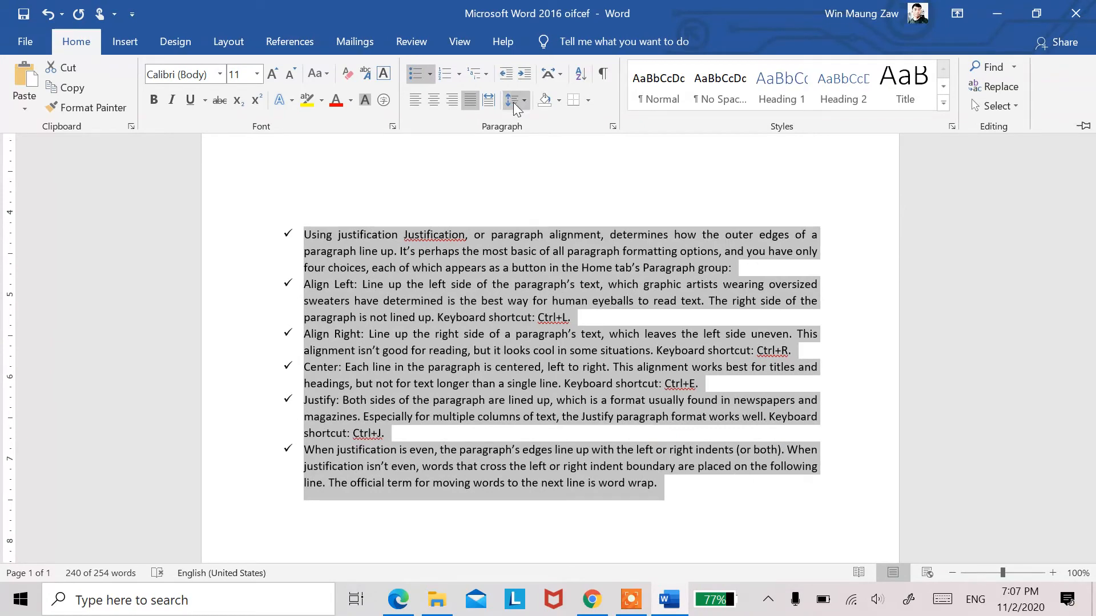
# Step: Open the line spacing options for the selected list and try a left indentation of 1.2" before returning it to 0"
pyautogui.click(523, 100)
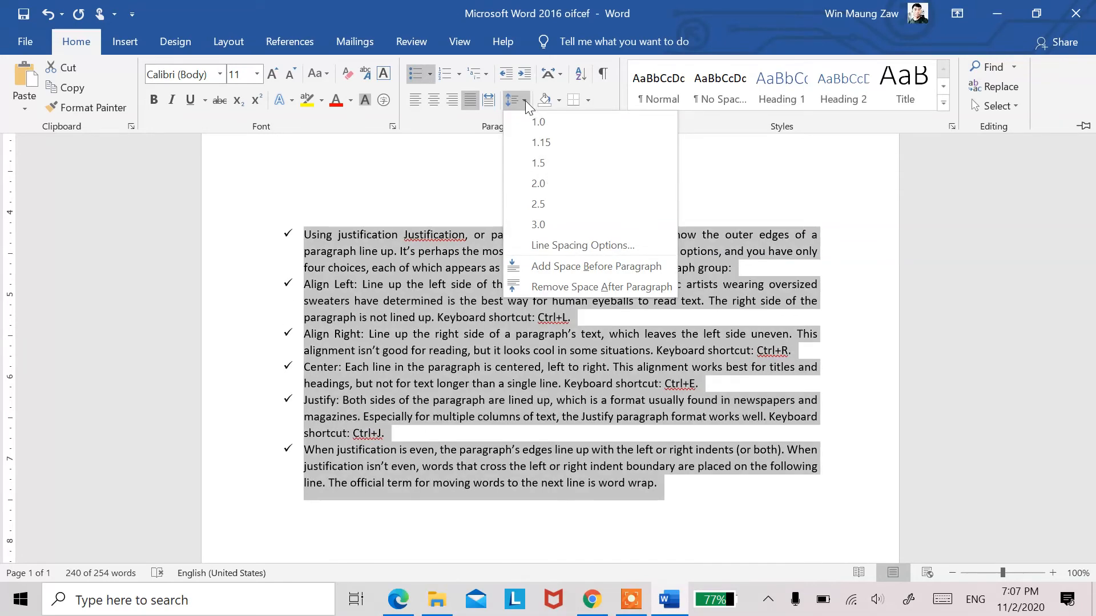
pyautogui.click(525, 101)
pyautogui.click(525, 100)
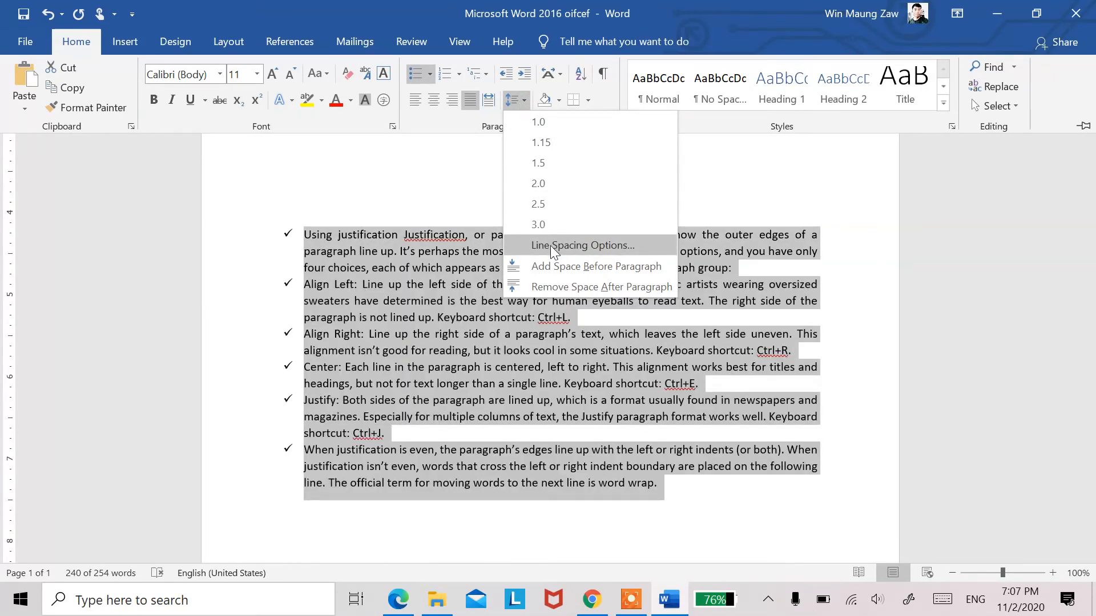
pyautogui.click(550, 247)
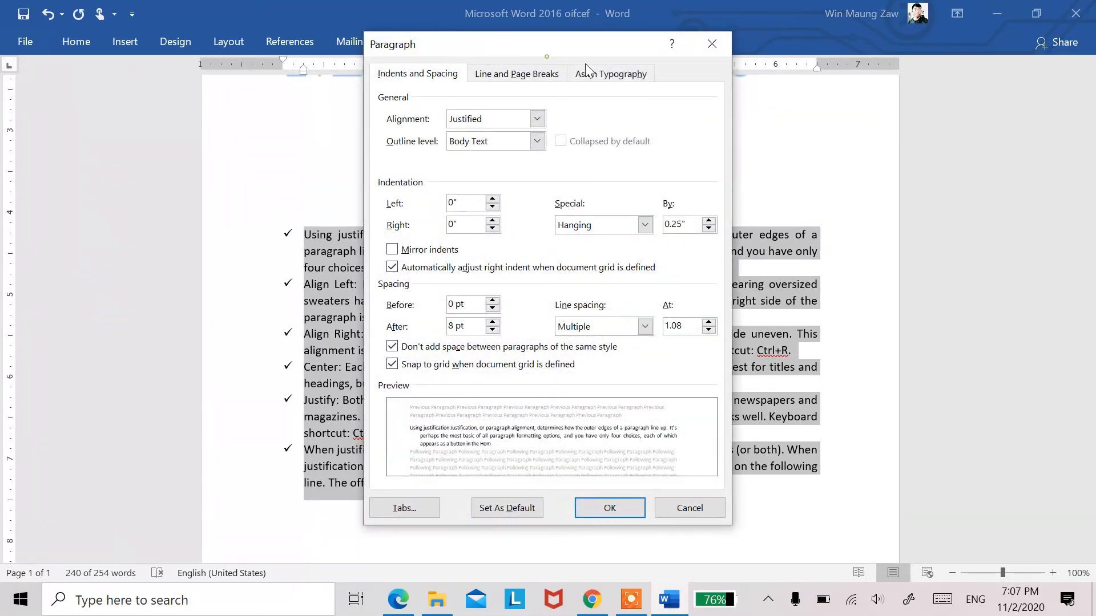
pyautogui.moveTo(541, 36); pyautogui.dragTo(811, 73)
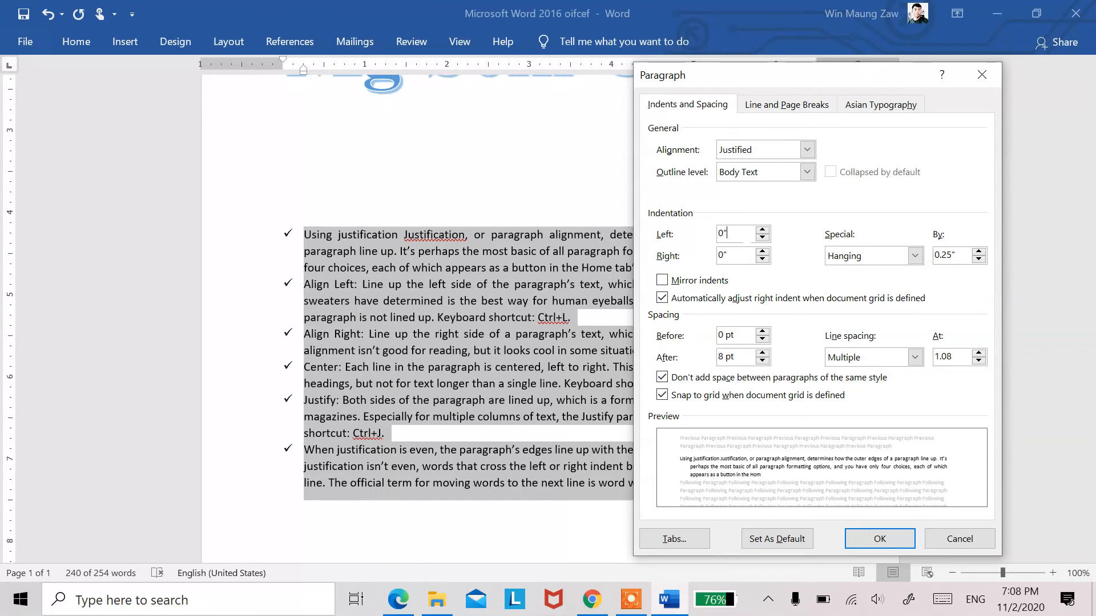
pyautogui.click(762, 231)
pyautogui.press('Up')
pyautogui.press('Up')
pyautogui.press('Up')
pyautogui.press('Up')
pyautogui.press('Up')
pyautogui.press('Up')
pyautogui.press('Up')
pyautogui.press('Up')
pyautogui.press('Up')
pyautogui.press('Up')
pyautogui.press('Up')
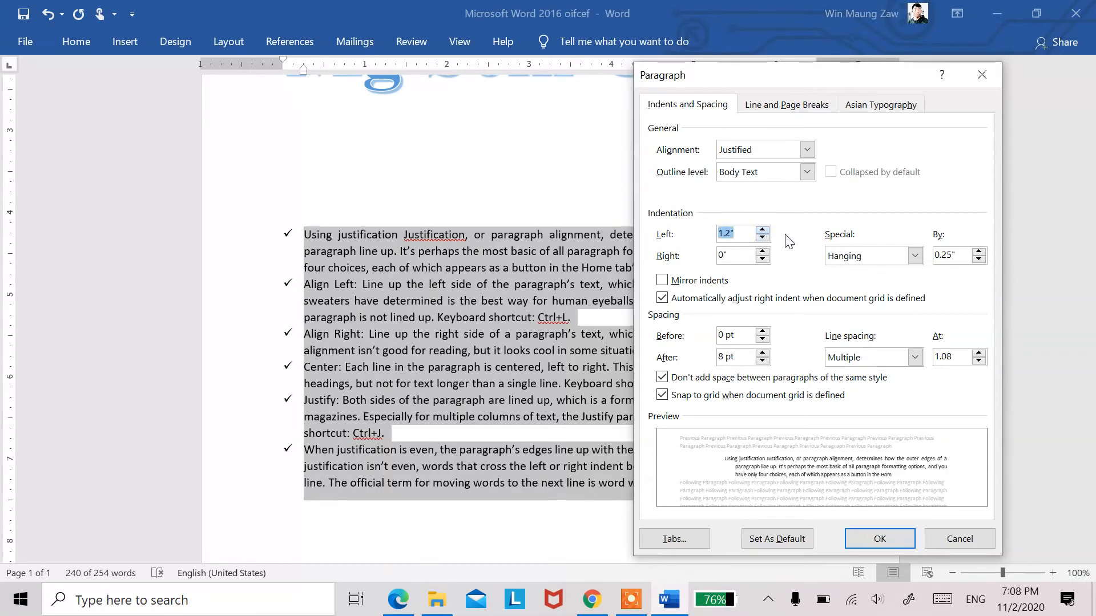
pyautogui.press('Down')
pyautogui.press('Down')
pyautogui.press('Down')
pyautogui.press('Down')
pyautogui.press('Down')
pyautogui.press('Down')
pyautogui.press('Down')
pyautogui.press('Down')
pyautogui.press('Down')
pyautogui.press('Down')
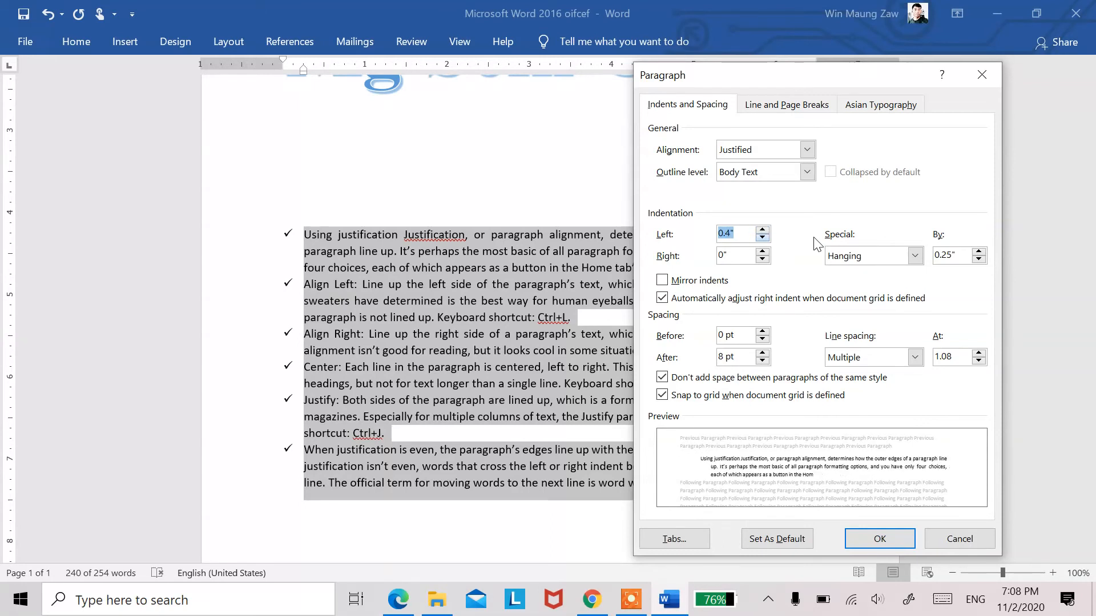
pyautogui.press('Down')
pyautogui.press('Down')
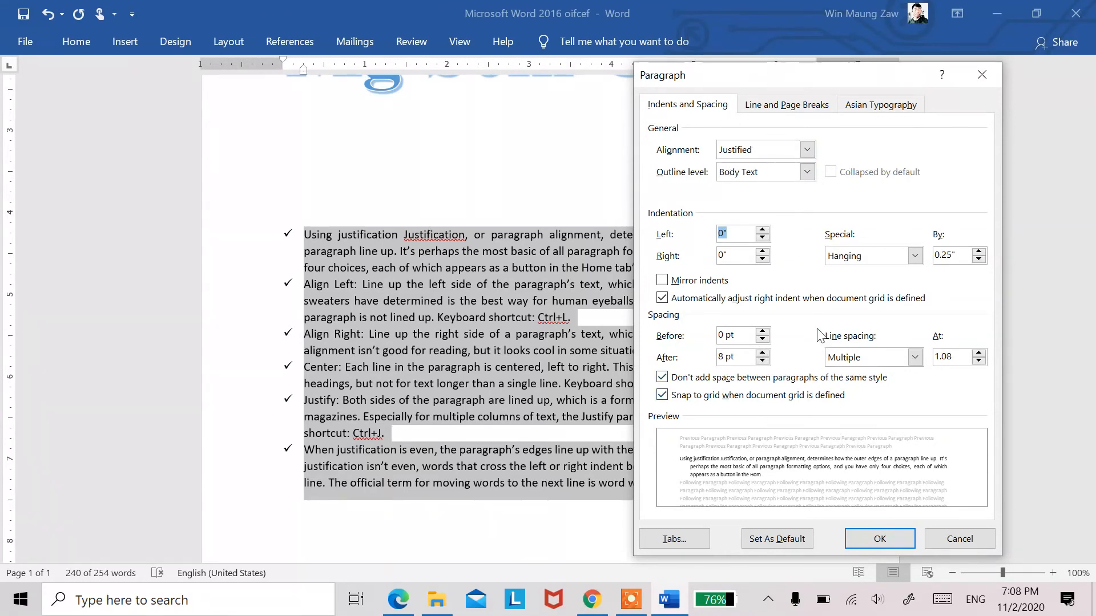
# Step: Try Multiple line spacing at 3 on the list, testing 24 pt before but applying 0 pt, and undo the spacing change
pyautogui.click(914, 358)
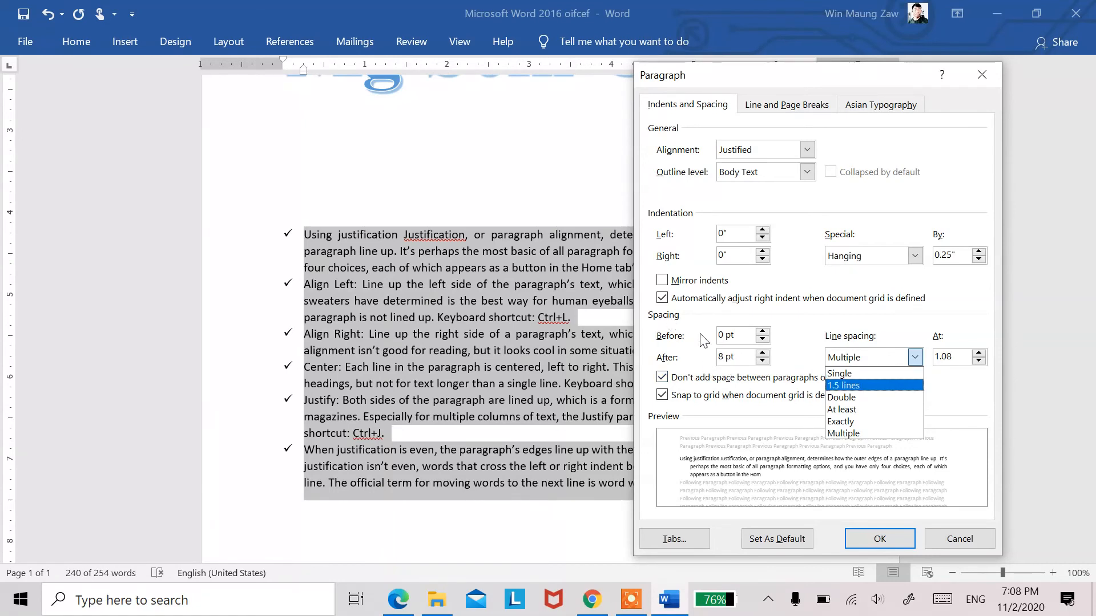
pyautogui.click(741, 336)
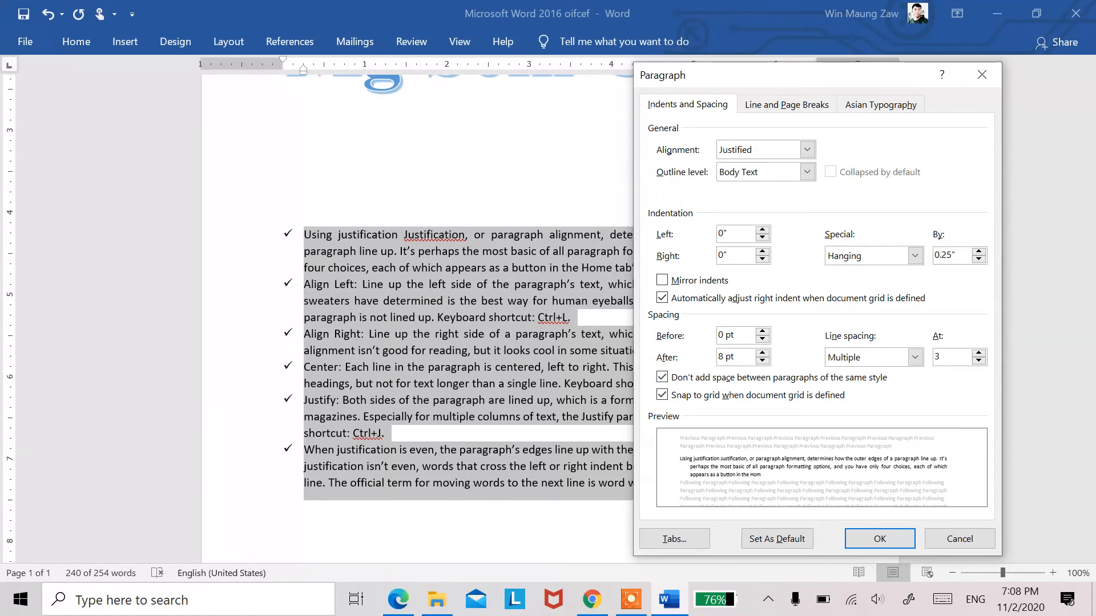
pyautogui.press('Up')
pyautogui.press('Up')
pyautogui.press('Up')
pyautogui.press('Up')
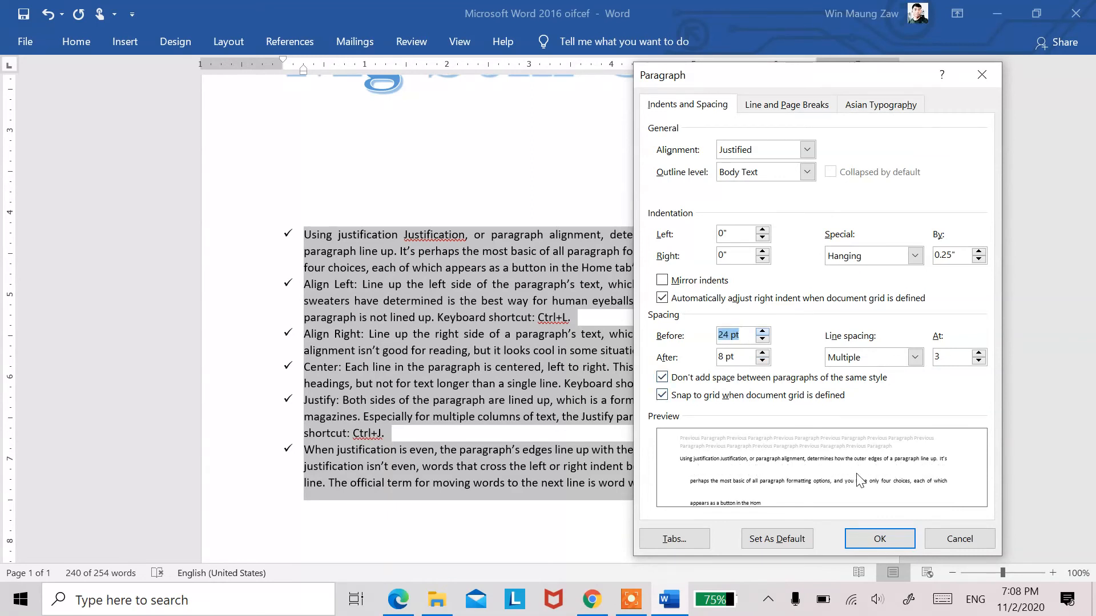
pyautogui.press('Up')
pyautogui.press('Up')
pyautogui.press('Down')
pyautogui.press('Down')
pyautogui.press('Down')
pyautogui.press('Down')
pyautogui.press('Down')
pyautogui.press('Down')
pyautogui.press('Down')
pyautogui.press('Down')
pyautogui.press('Down')
pyautogui.press('Up')
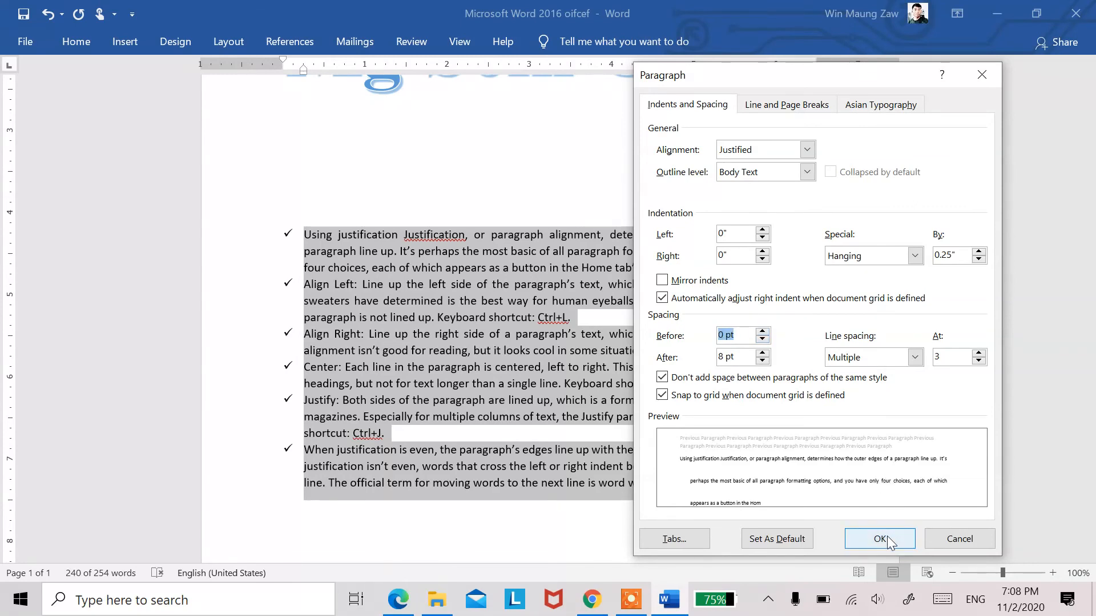
pyautogui.click(887, 536)
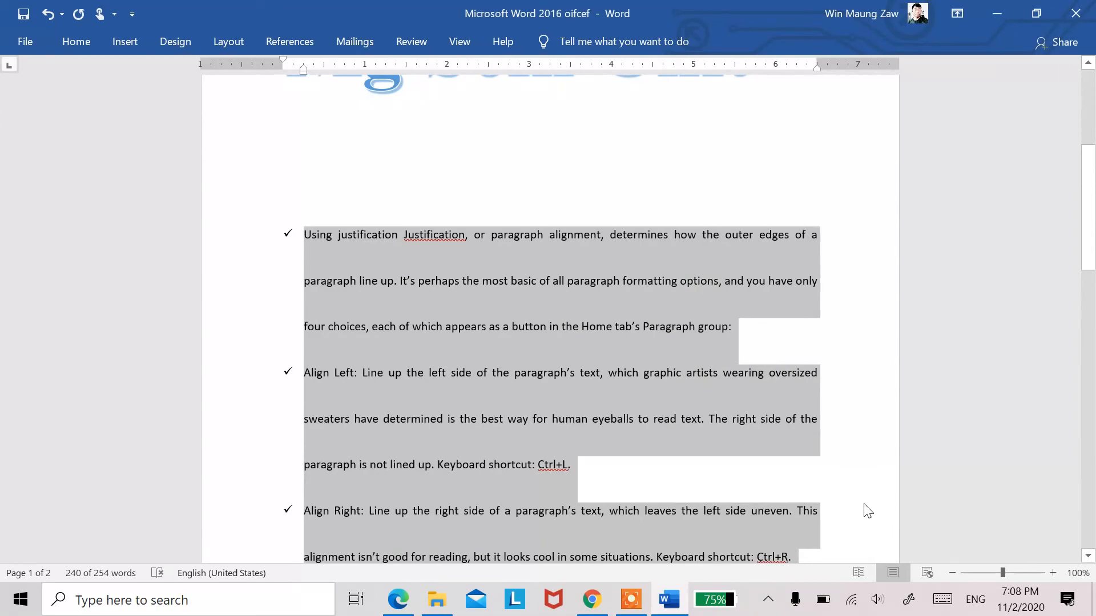
pyautogui.click(863, 510)
pyautogui.hotkey('ctrl', 'z')
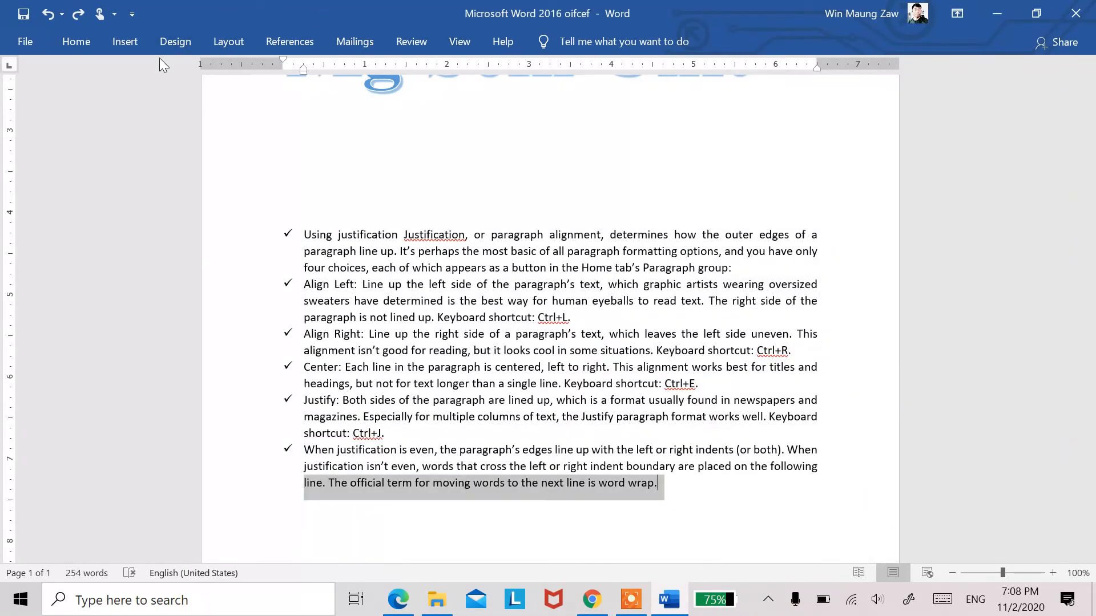
# Step: Convert the check-marked list into a lettered list in the a. b. c. style
pyautogui.click(80, 45)
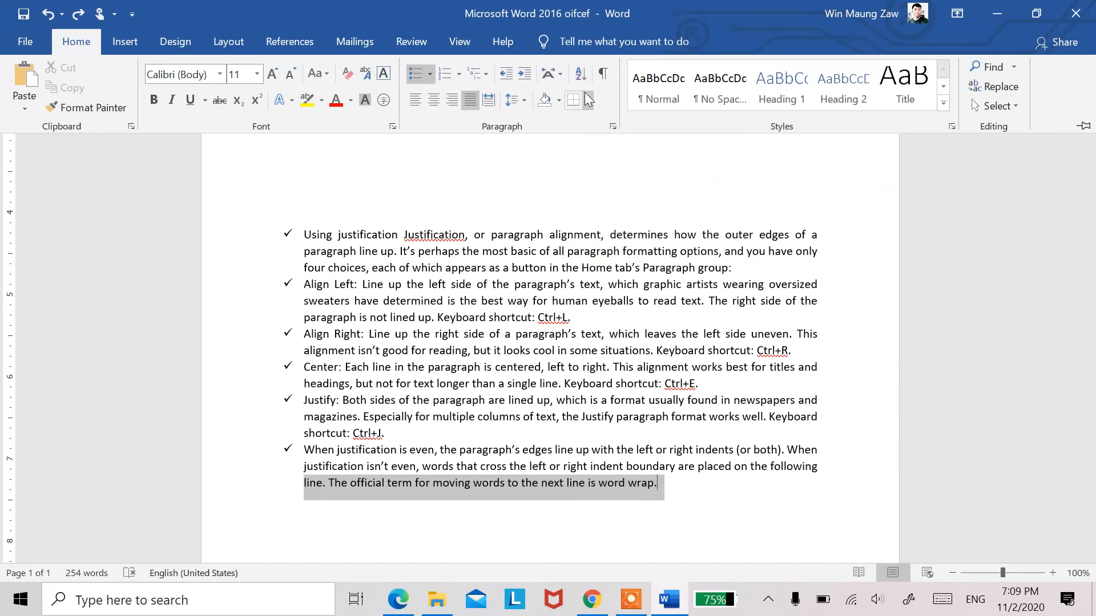
pyautogui.click(445, 74)
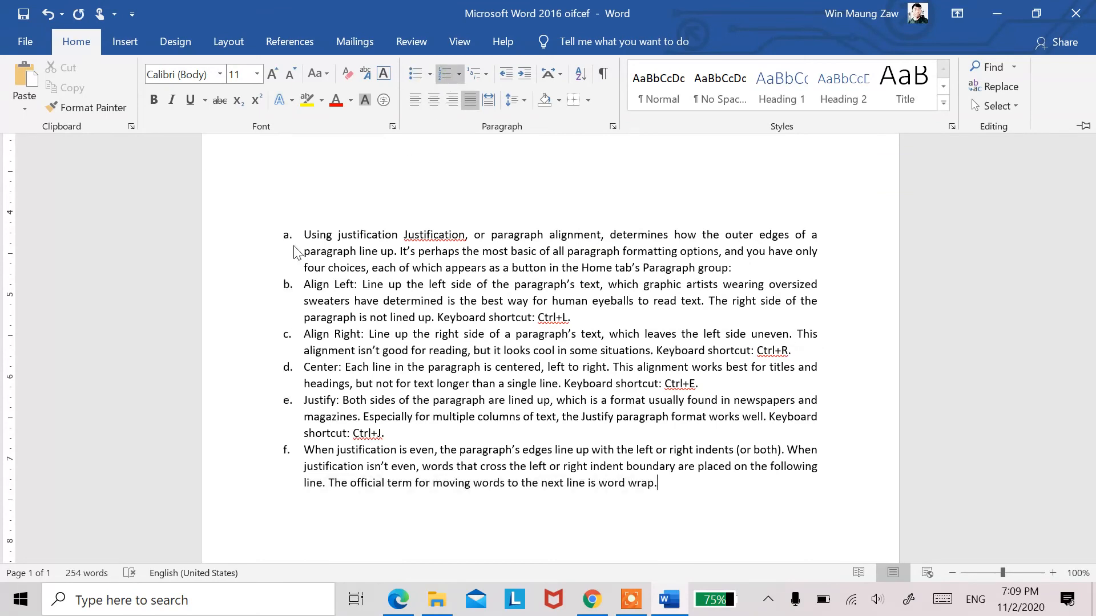
pyautogui.hotkey('ctrl', 'F1')
# Step: Select the list's letters and shift the whole lettered list slightly inward from the margin, undoing a first larger shift
pyautogui.click(287, 284)
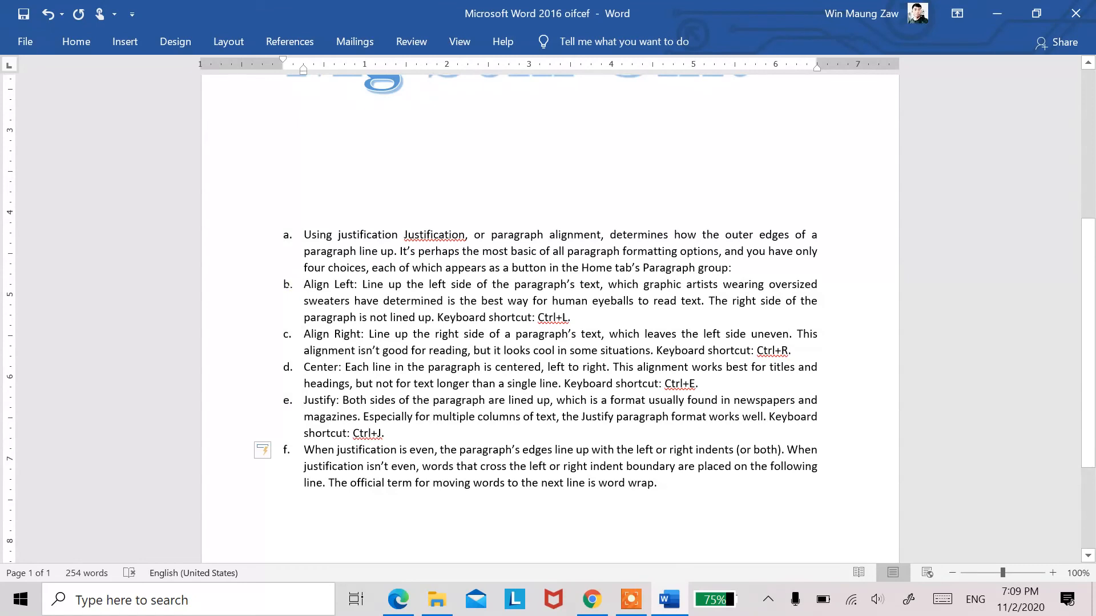
pyautogui.moveTo(286, 283); pyautogui.dragTo(287, 283)
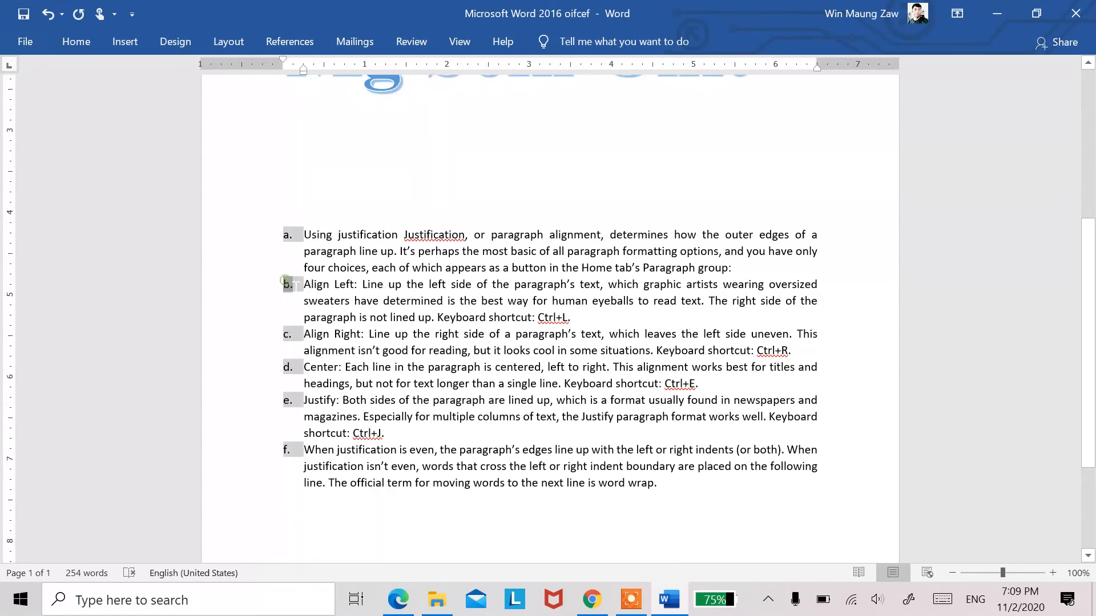
pyautogui.click(287, 283)
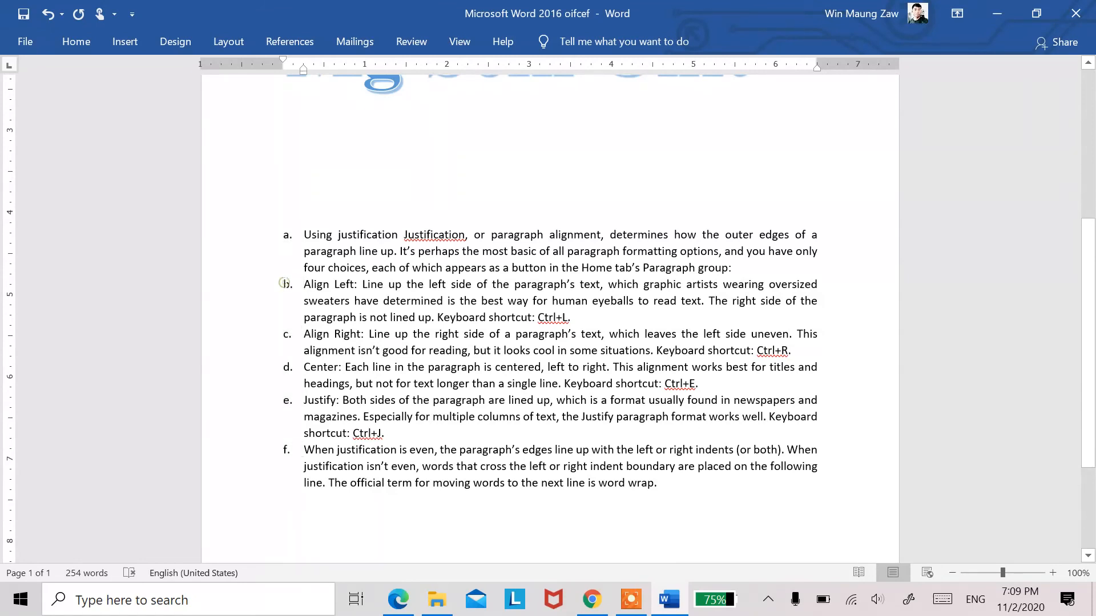
pyautogui.moveTo(284, 283); pyautogui.dragTo(296, 283)
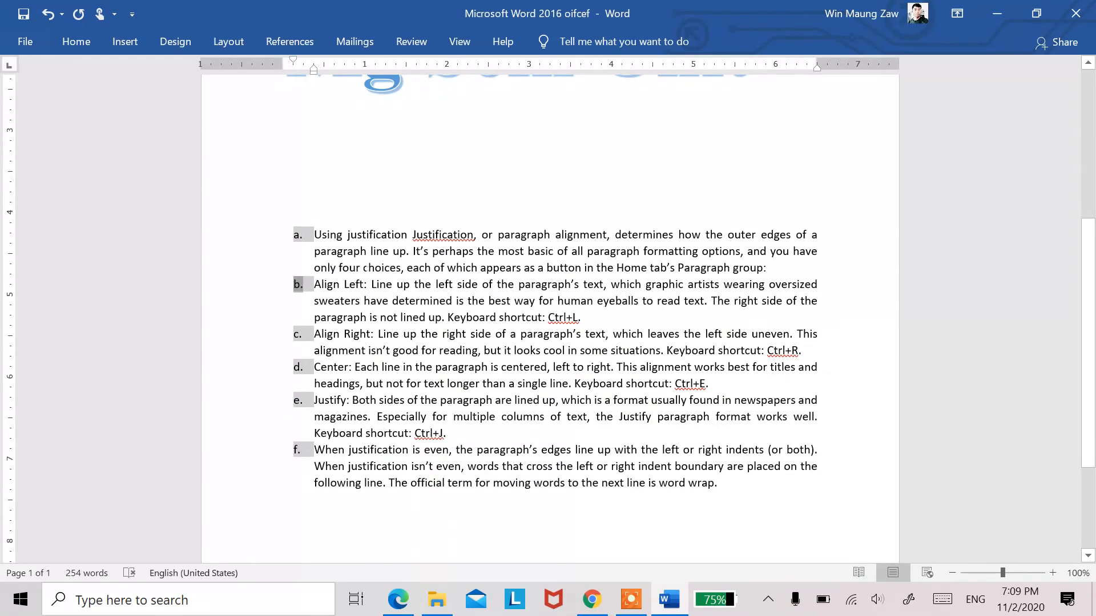
pyautogui.hotkey('ctrl', 'z')
pyautogui.moveTo(372, 251); pyautogui.dragTo(317, 235)
pyautogui.moveTo(287, 284); pyautogui.dragTo(292, 283)
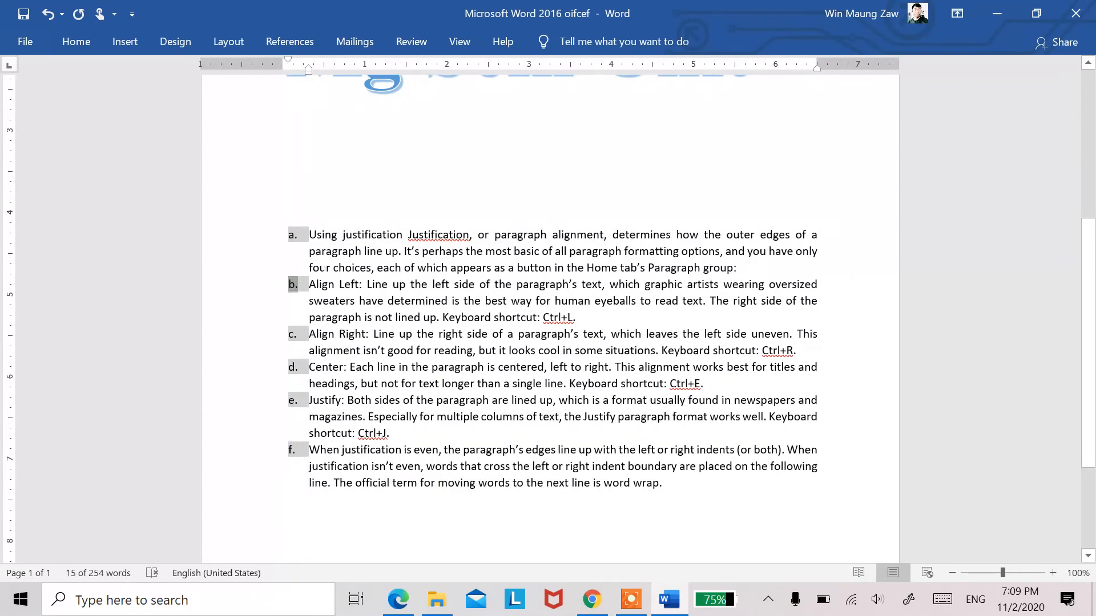
# Step: Try to replace the list letter b. with c and undo the change
pyautogui.write('c')
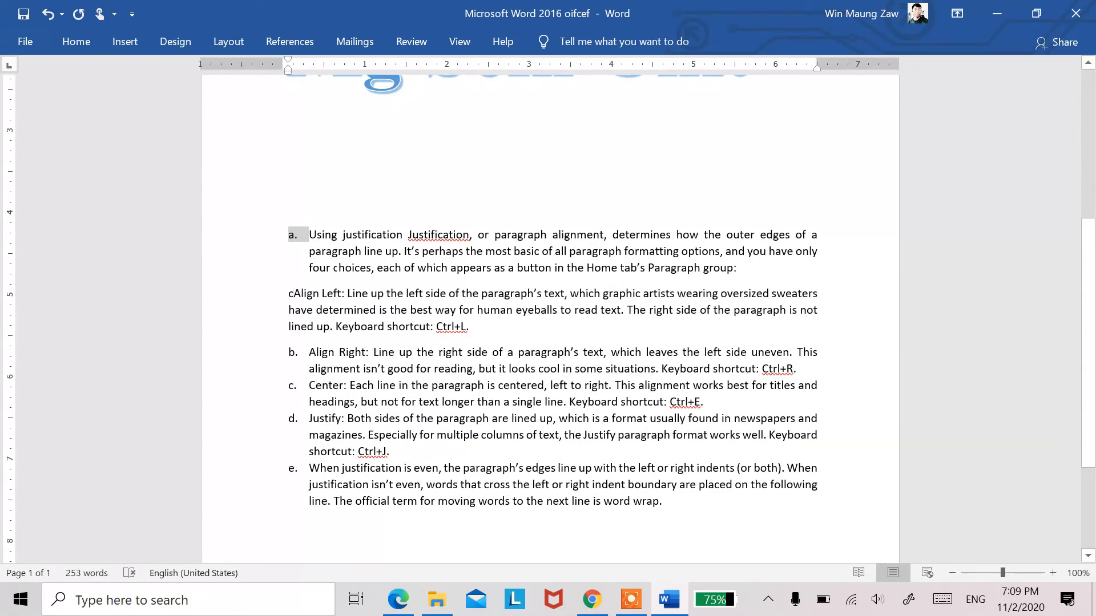
pyautogui.hotkey('ctrl', 'z')
pyautogui.click(339, 284)
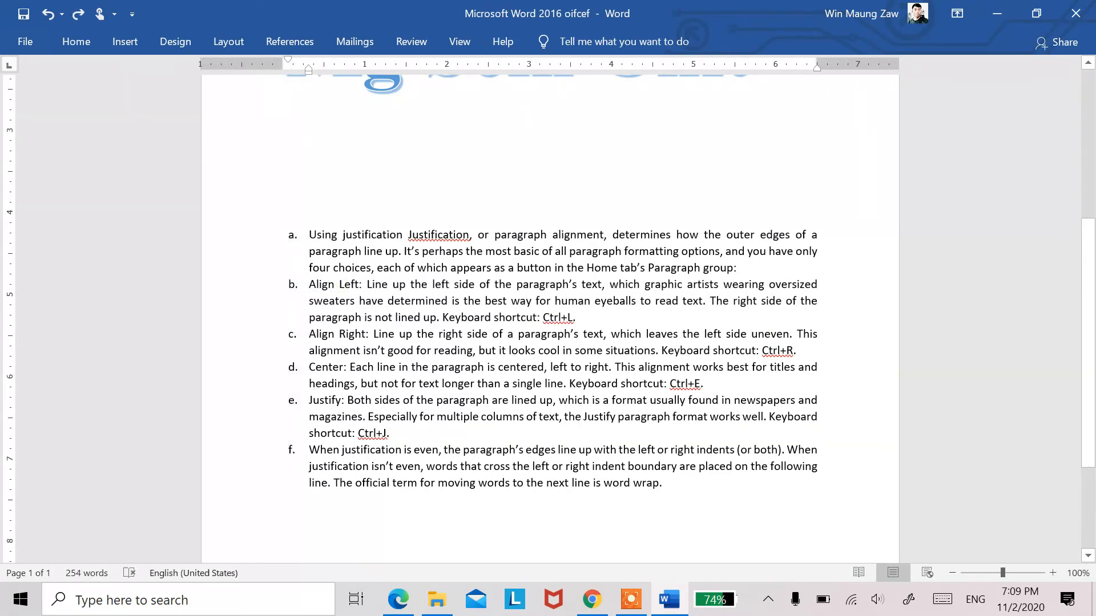
# Step: Select the whole Align Left list item and display the Home paragraph formatting commands
pyautogui.doubleClick(285, 281)
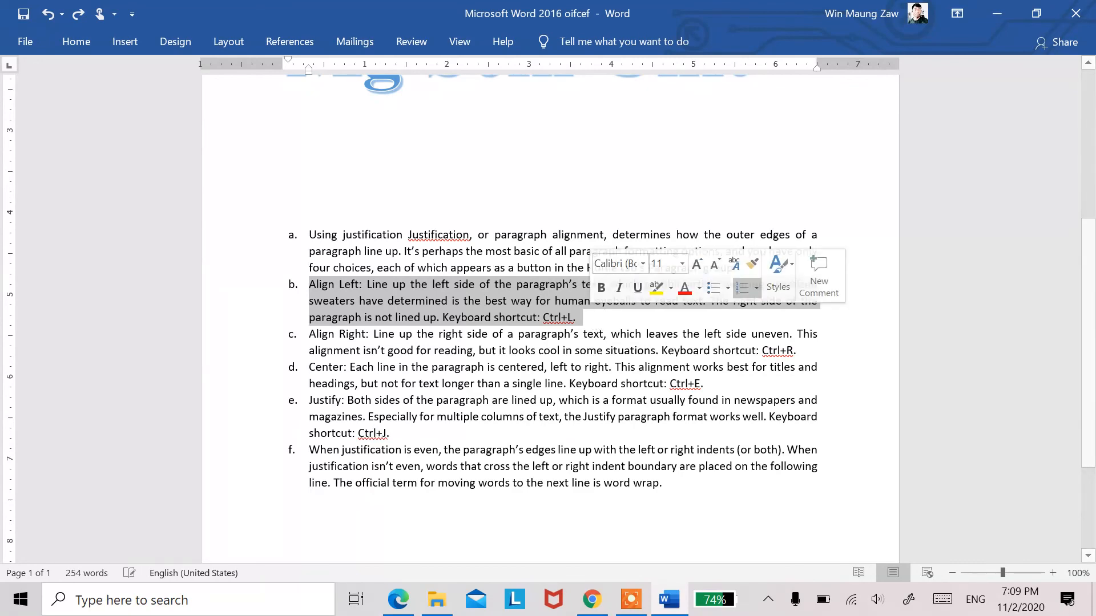
pyautogui.click(25, 44)
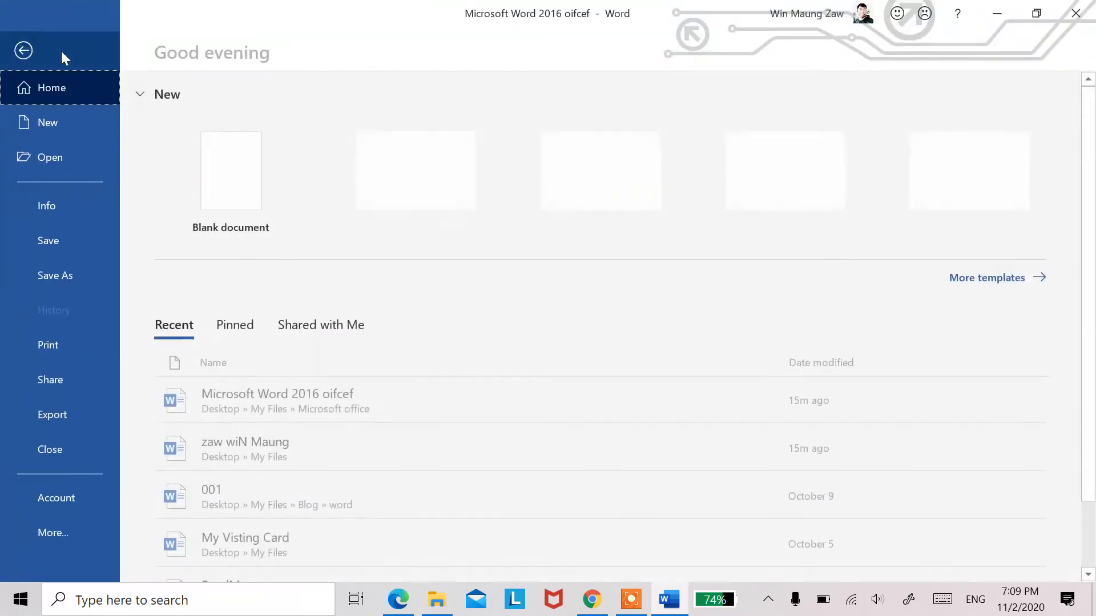
pyautogui.click(23, 49)
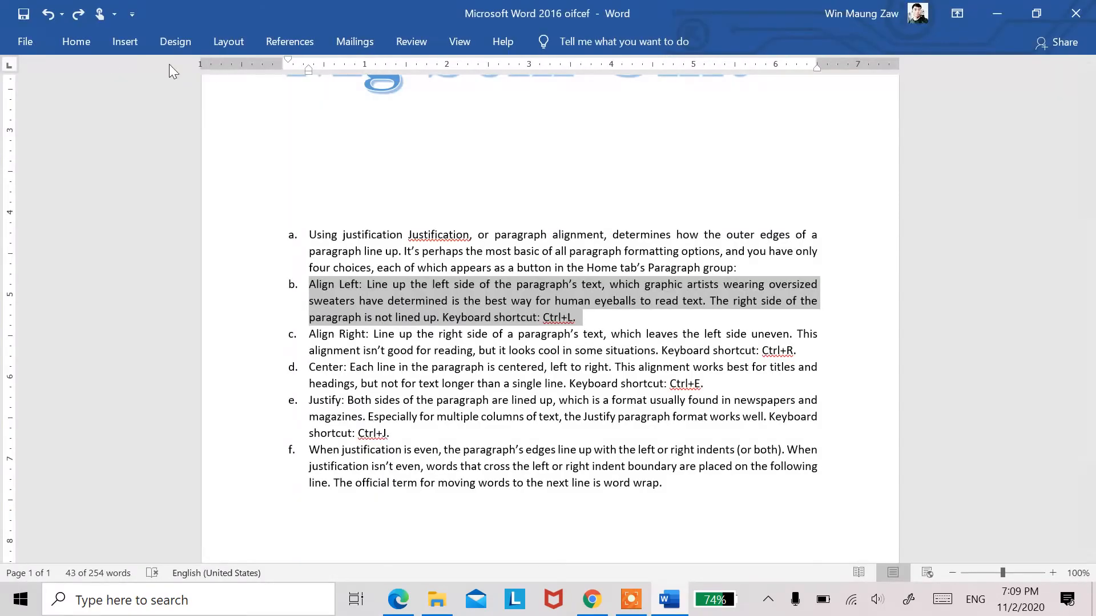
pyautogui.click(77, 41)
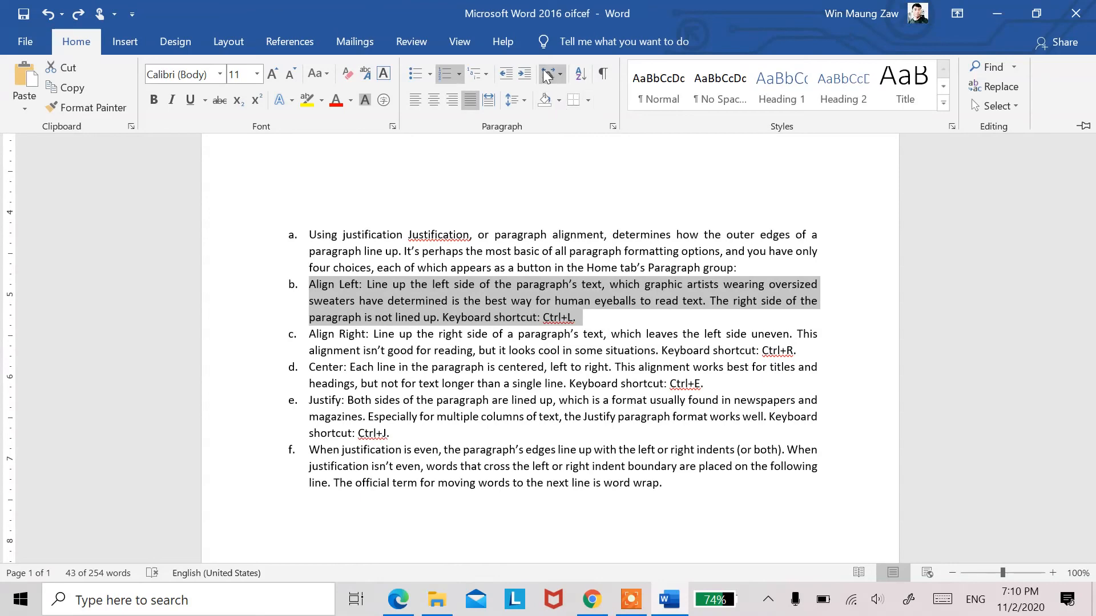
# Step: Save and close the Microsoft Word 2016 oifcef document and exit Word
pyautogui.hotkey('ctrl', 's')
pyautogui.hotkey('ctrl', 'w')
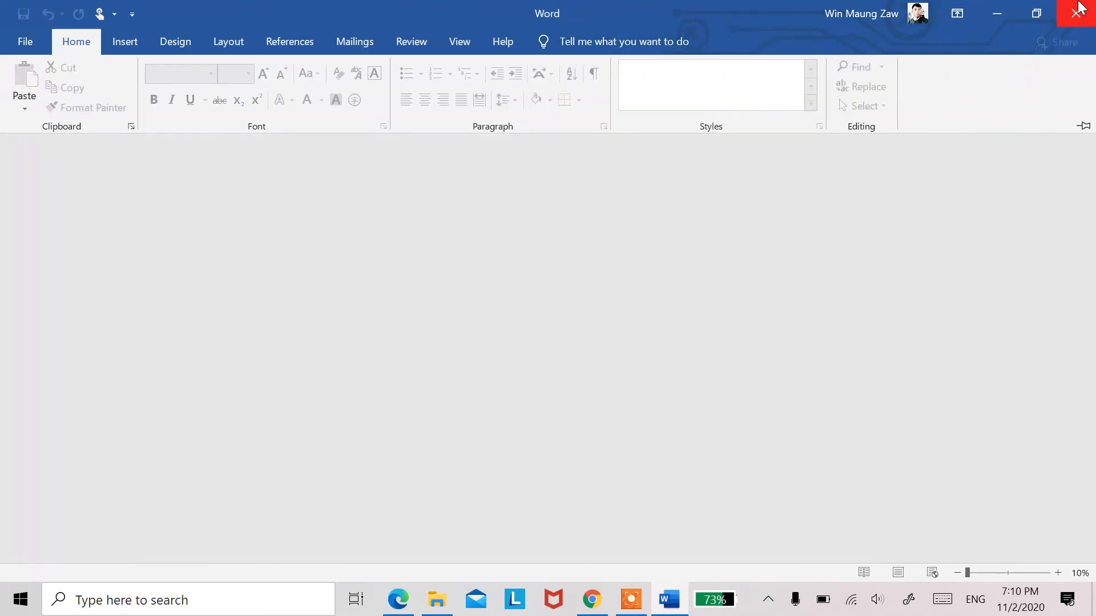
pyautogui.click(1079, 10)
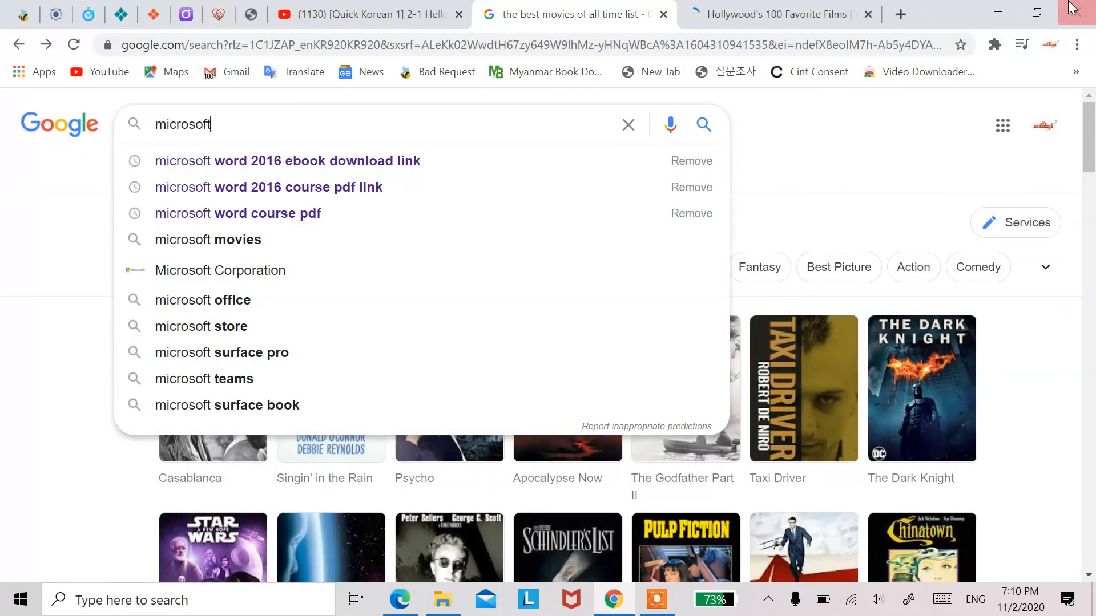
# Step: Clear the desktop by minimizing Chrome and closing the Word 2016 PDF and Installer folder windows, and bring up the screen recorder's controls
pyautogui.click(998, 12)
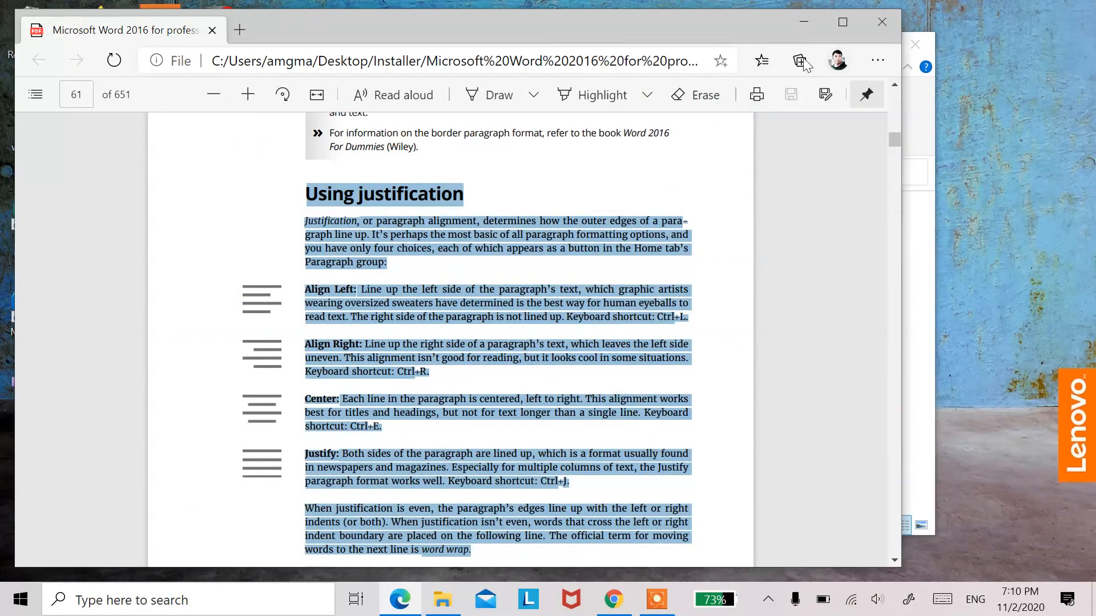
pyautogui.click(882, 22)
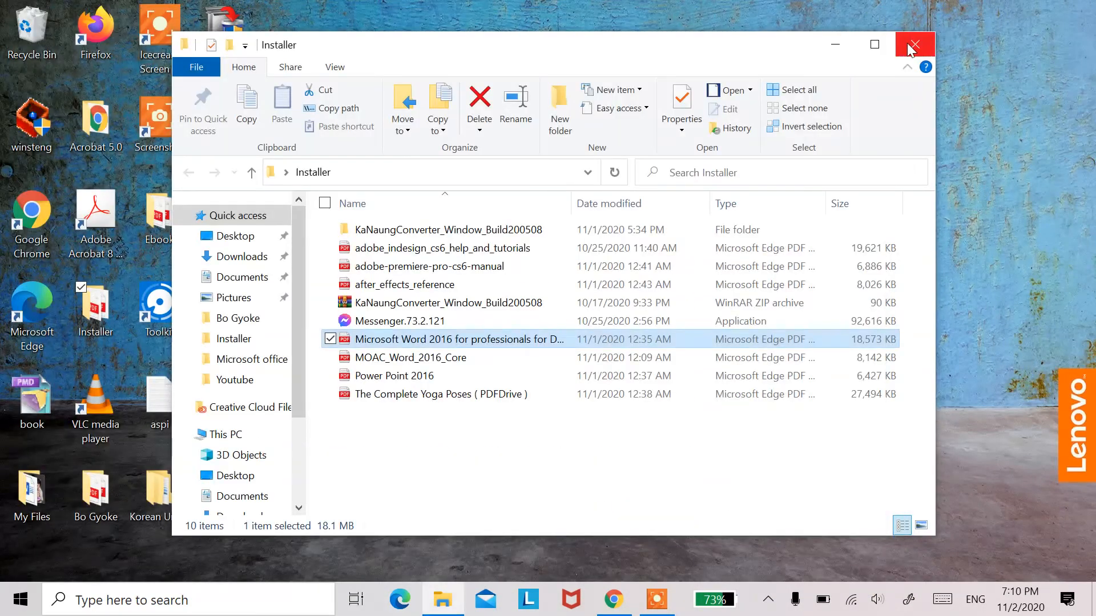
pyautogui.click(911, 46)
pyautogui.click(657, 601)
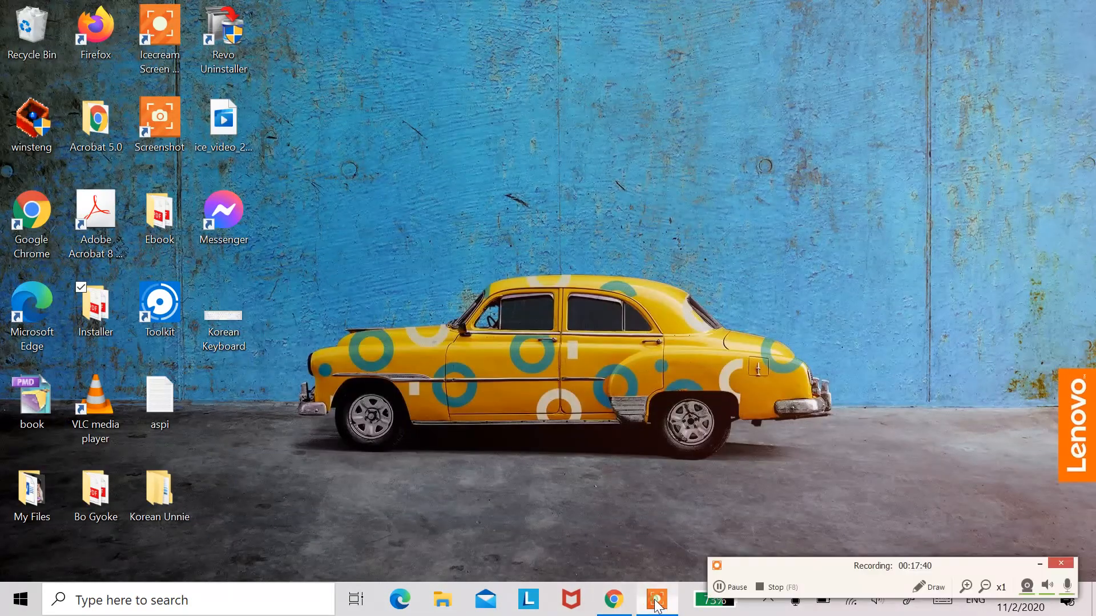